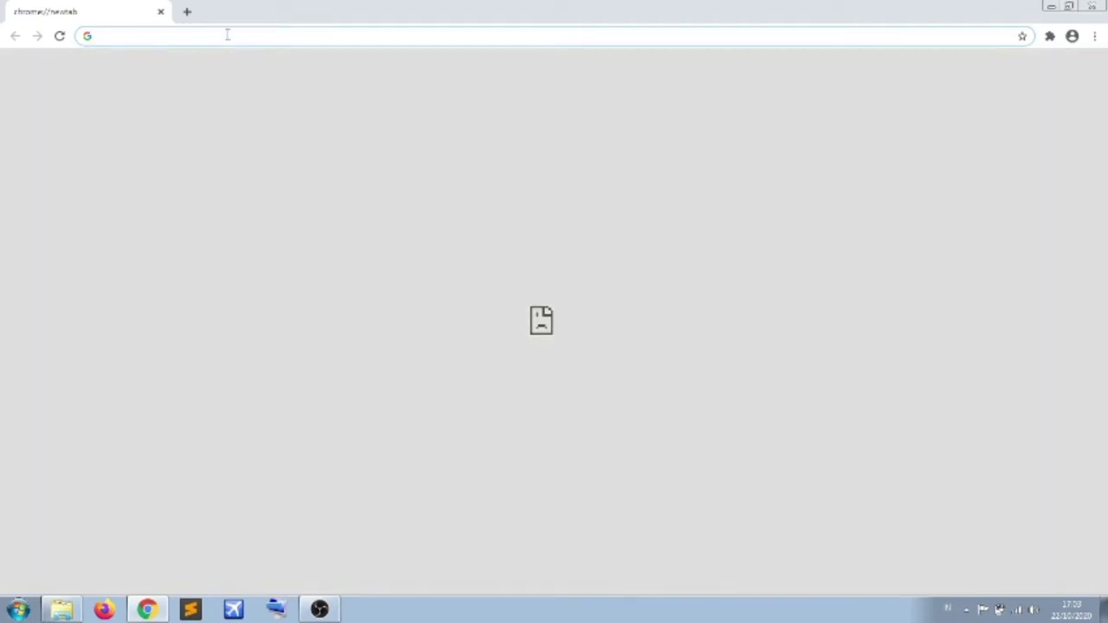
- Load manurulhasanah.sch.id in Chrome from the autocompleted address 'manu'
{"action": "left_click", "coordinate": [227, 35]}
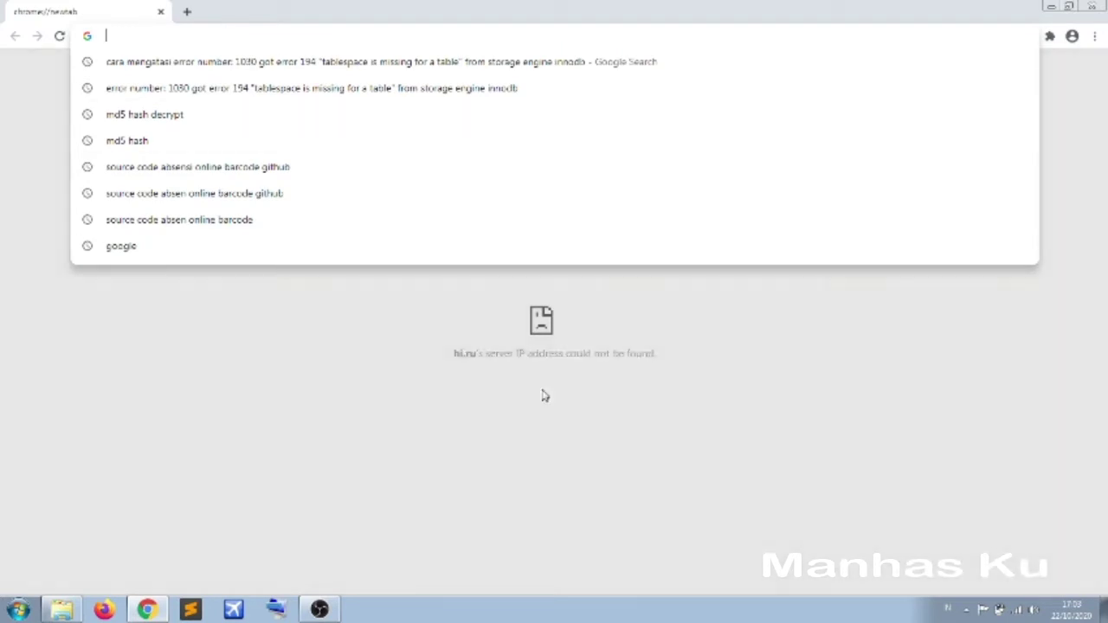
{"action": "left_click", "coordinate": [433, 460]}
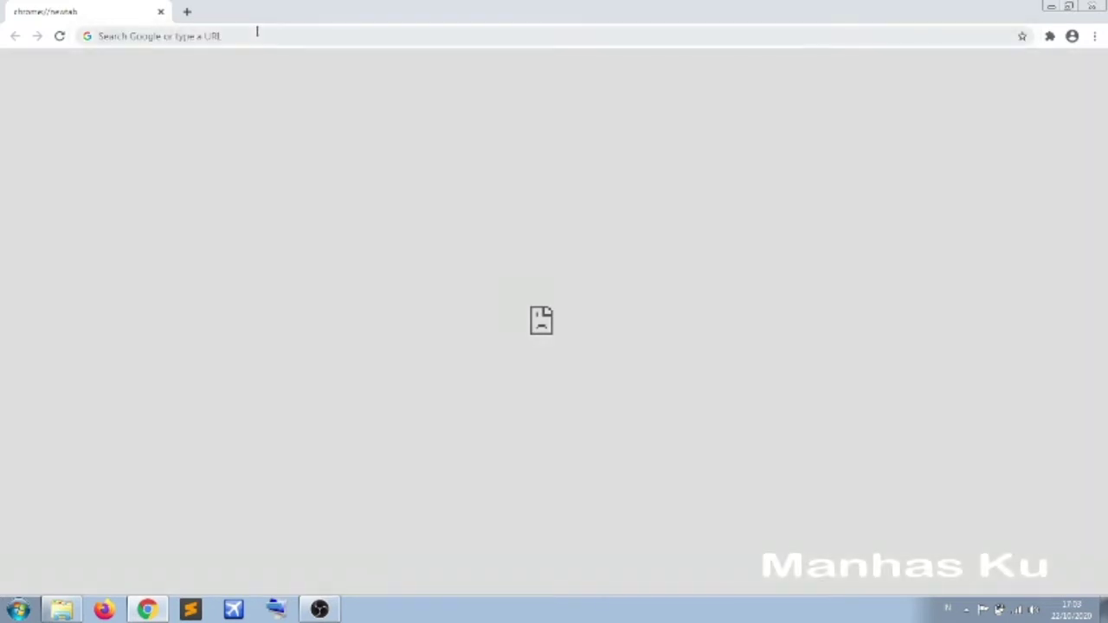
{"action": "left_click", "coordinate": [257, 34]}
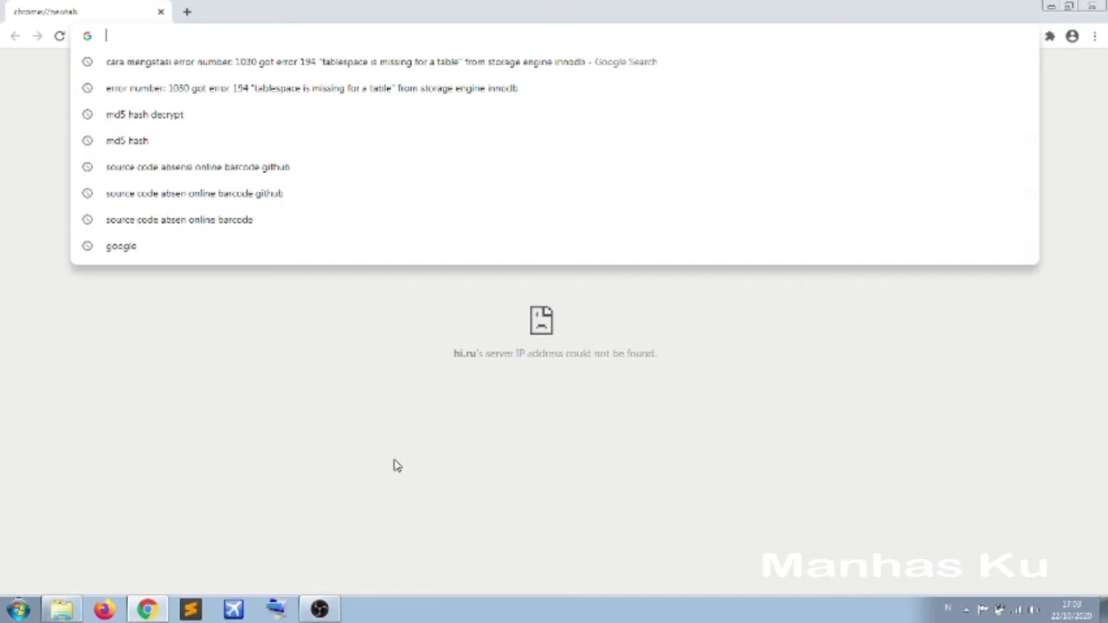
{"action": "type", "text": "manurulhasanah.sch.id"}
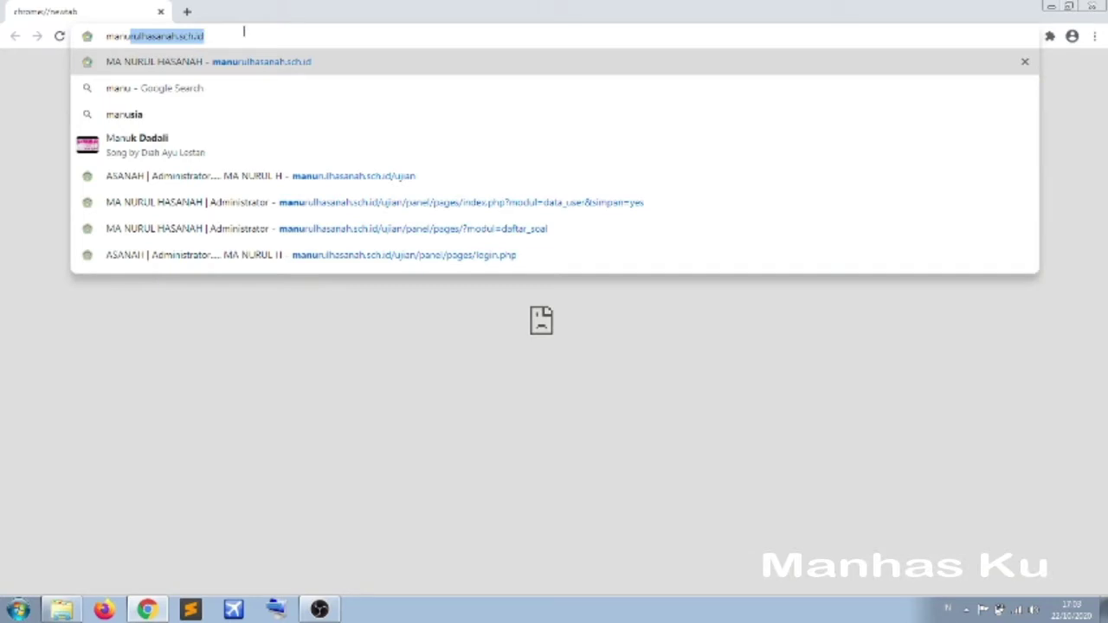
{"action": "left_click", "coordinate": [233, 38]}
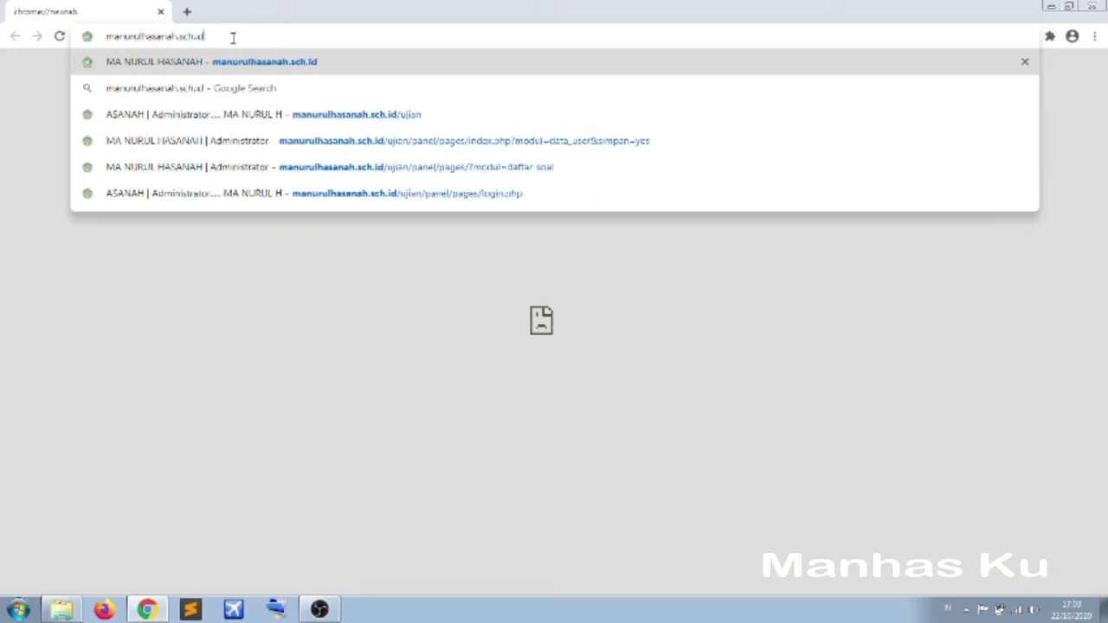
{"action": "key", "text": "Return"}
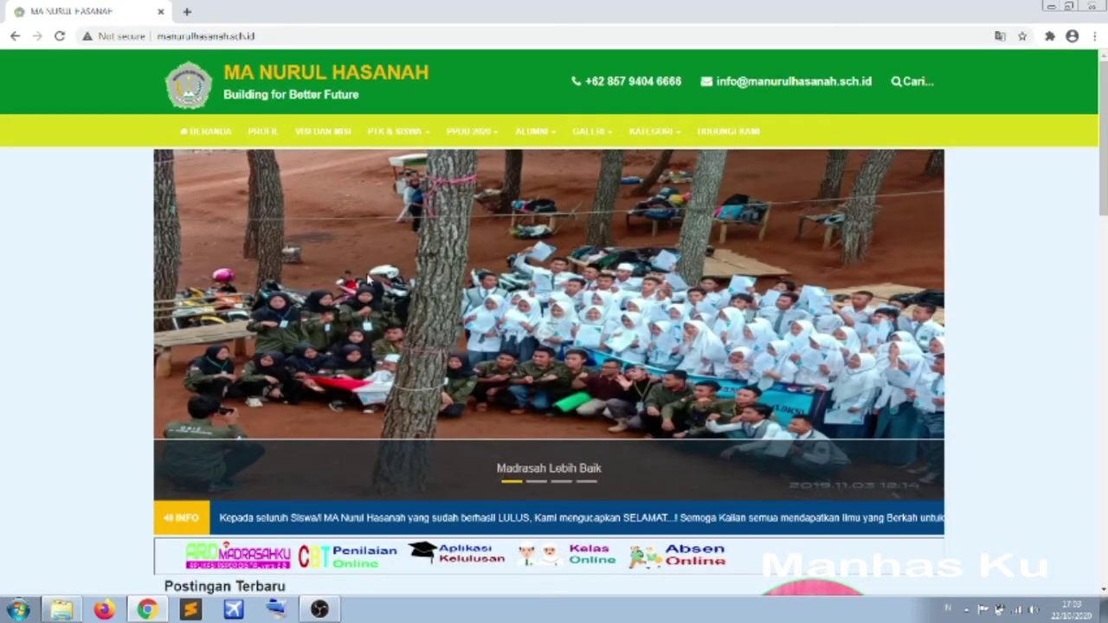
- Scroll down the homepage and open the CBT Penilaian Online login page from its banner
{"action": "scroll", "coordinate": [368, 283], "scroll_direction": "down", "scroll_amount": 1}
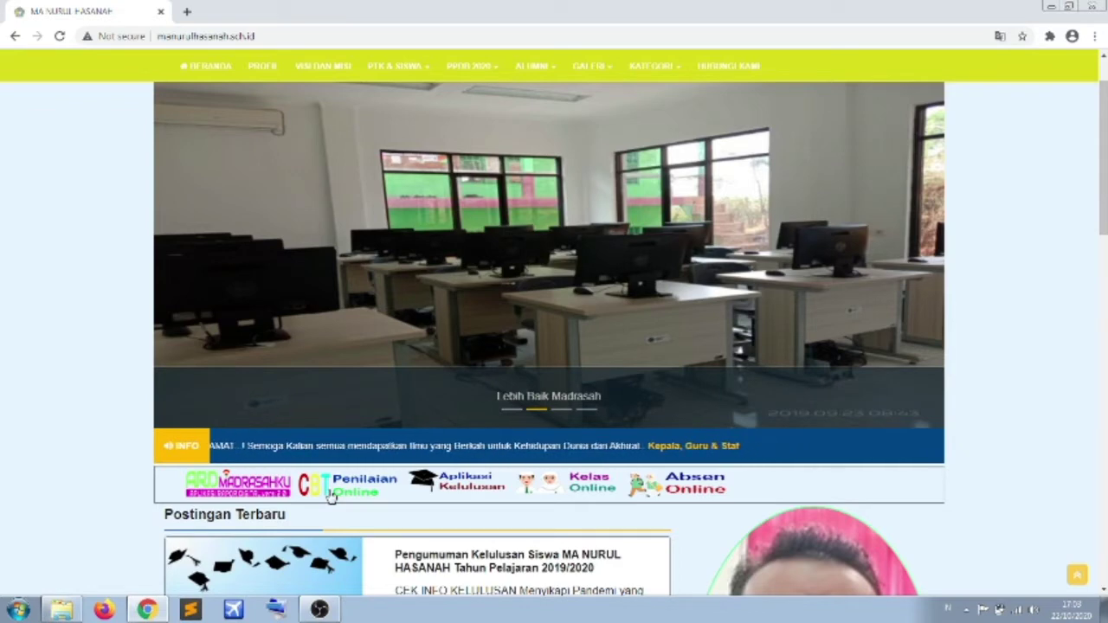
{"action": "left_click", "coordinate": [330, 494]}
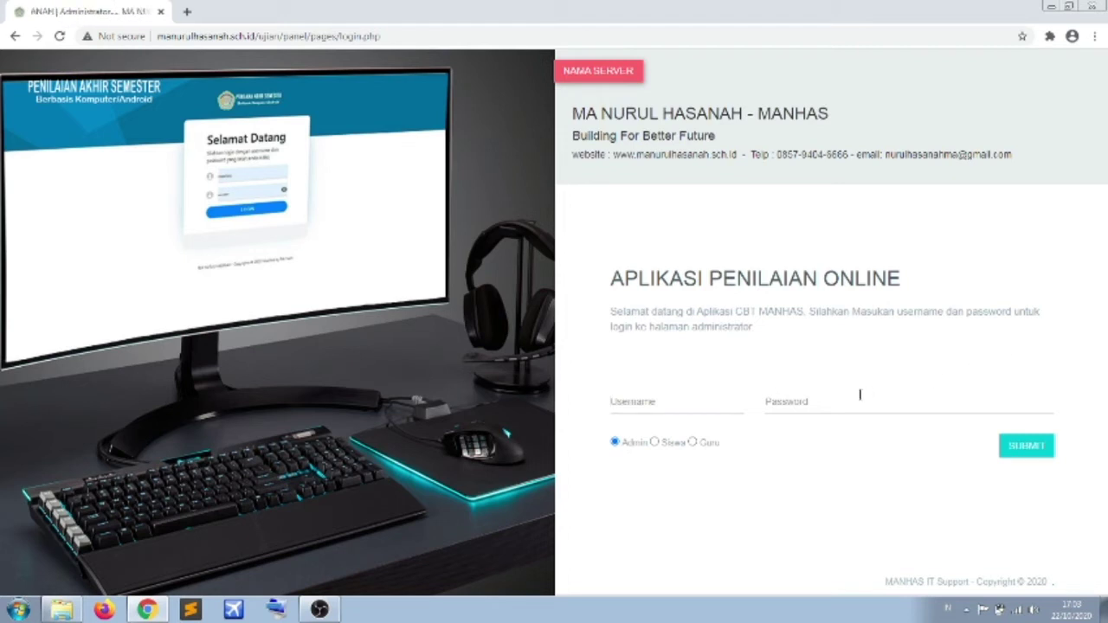
- Settle on Guru instead of Admin as the role on the CBT MANHAS login form
{"action": "left_click", "coordinate": [693, 442]}
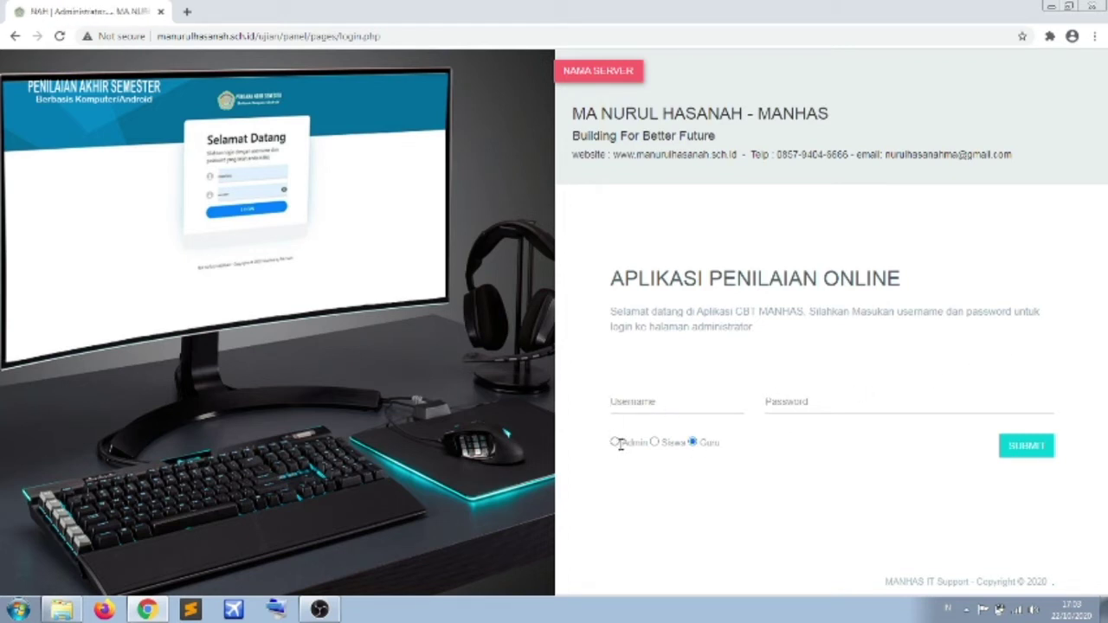
{"action": "left_click", "coordinate": [693, 442]}
{"action": "left_click", "coordinate": [616, 443]}
{"action": "left_click", "coordinate": [693, 442]}
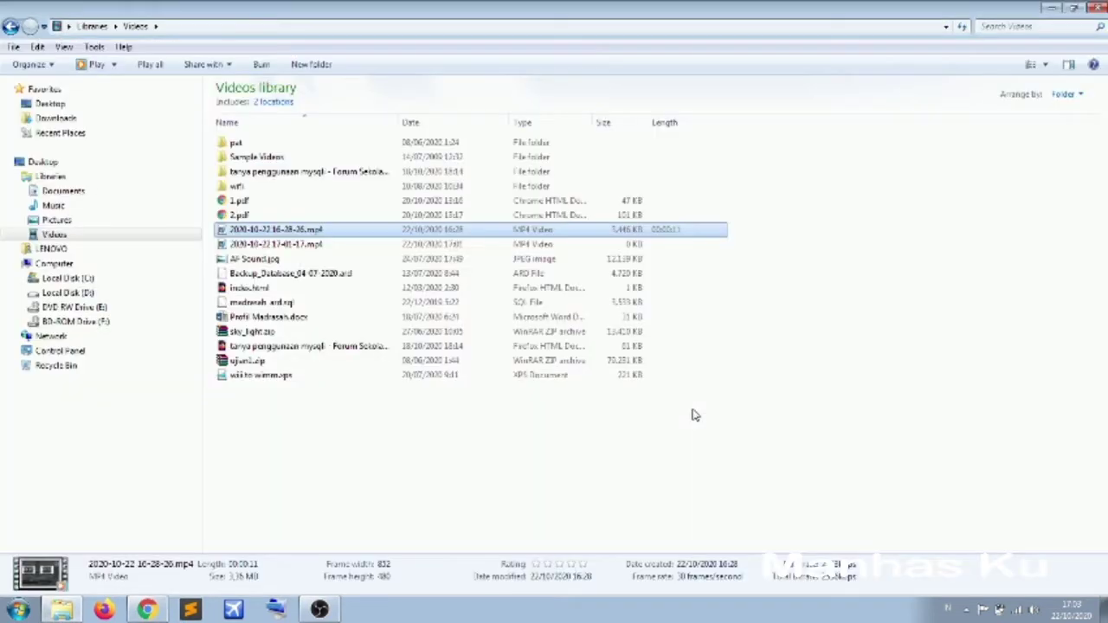
{"action": "left_click", "coordinate": [149, 613]}
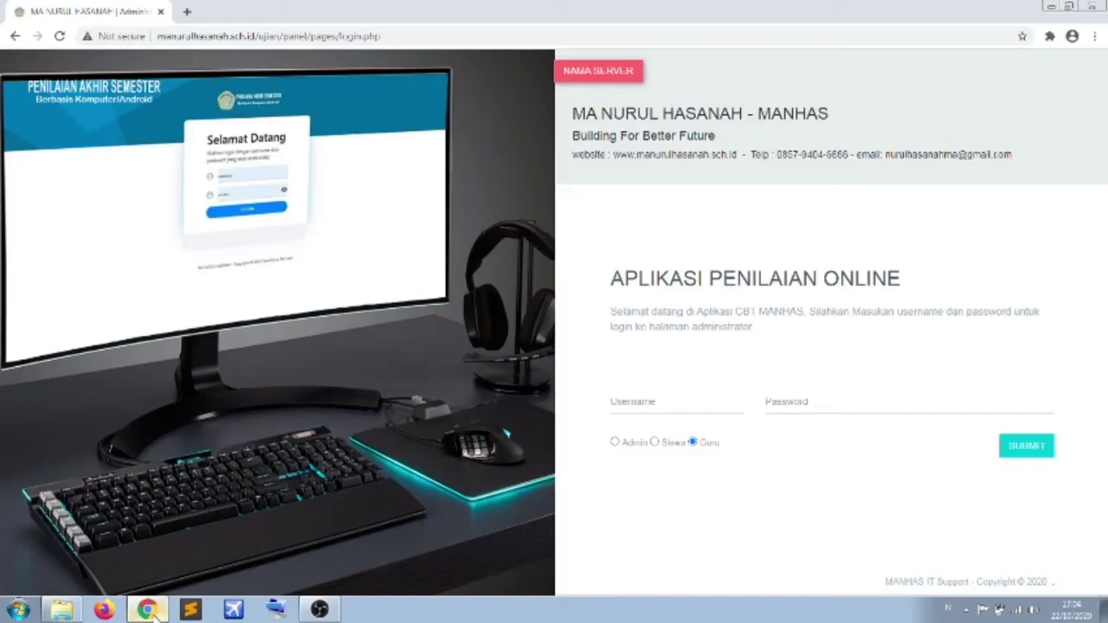
{"action": "left_click", "coordinate": [616, 443]}
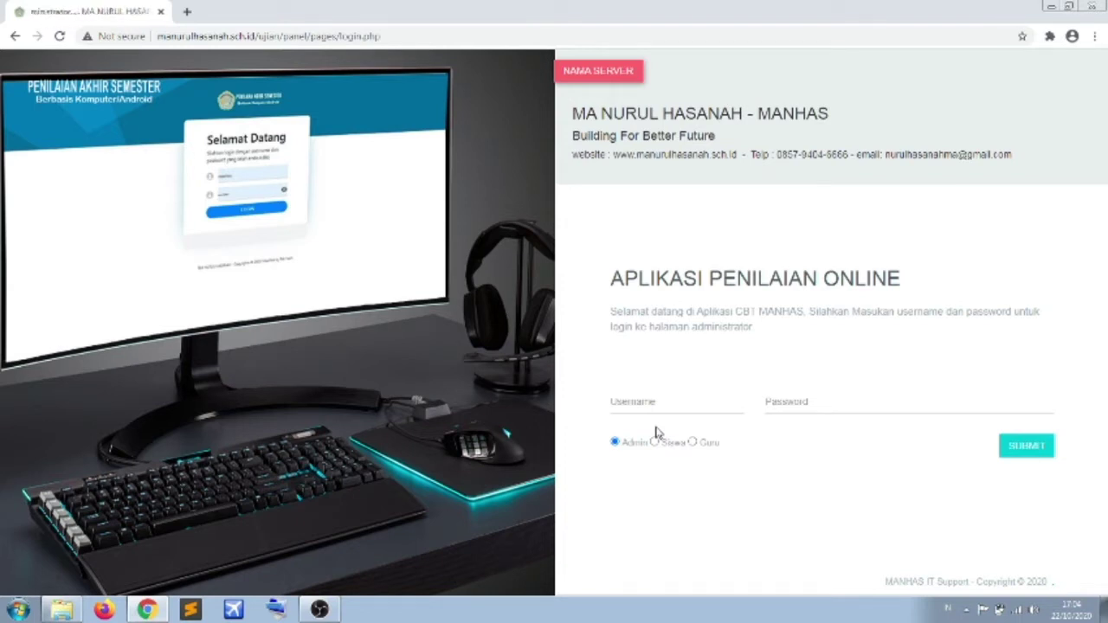
{"action": "left_click", "coordinate": [693, 442]}
- Enter the teacher's username and password and submit the login form
{"action": "type", "text": "12345"}
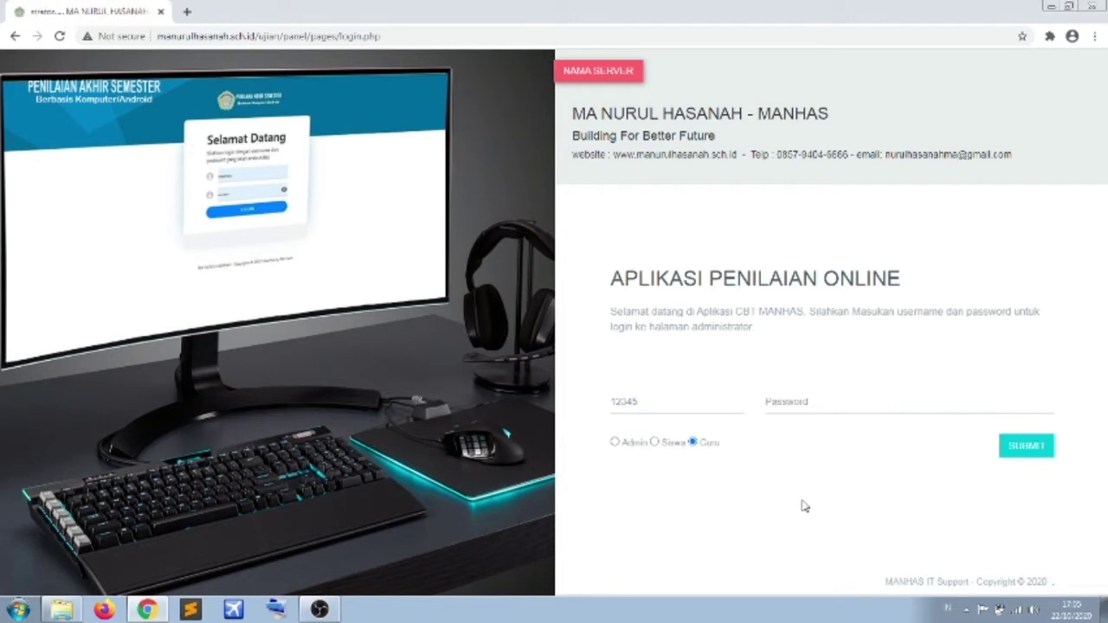
{"action": "type", "text": "1"}
{"action": "type", "text": "45"}
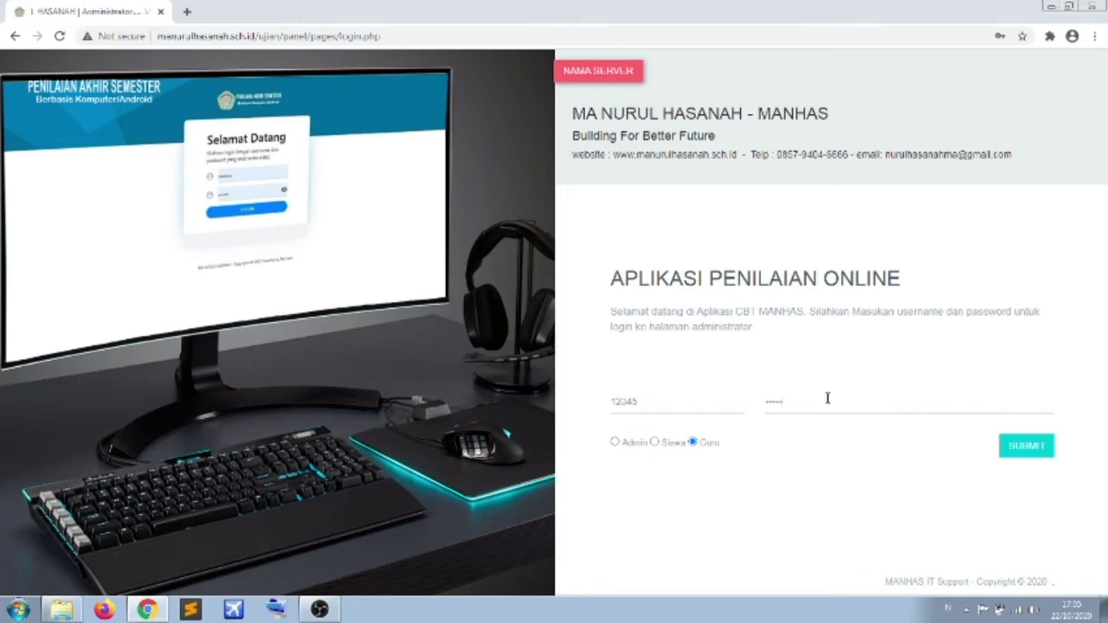
{"action": "left_click", "coordinate": [1038, 450]}
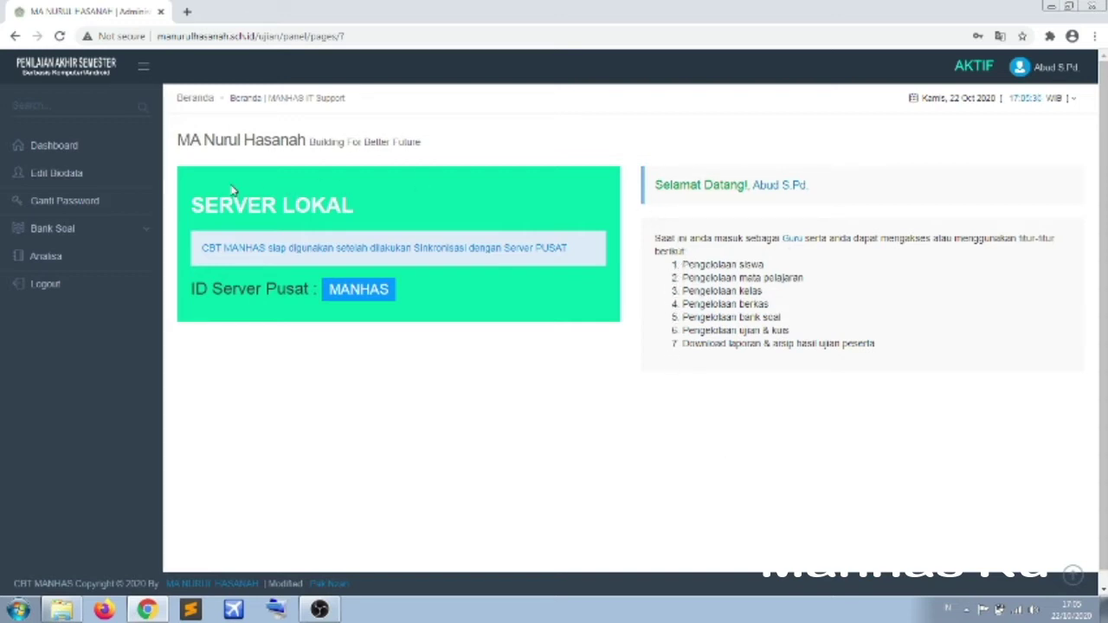
- Open Edit Biodata, focus its Username field, and expand the Bank Soal sidebar menu
{"action": "left_click", "coordinate": [65, 185]}
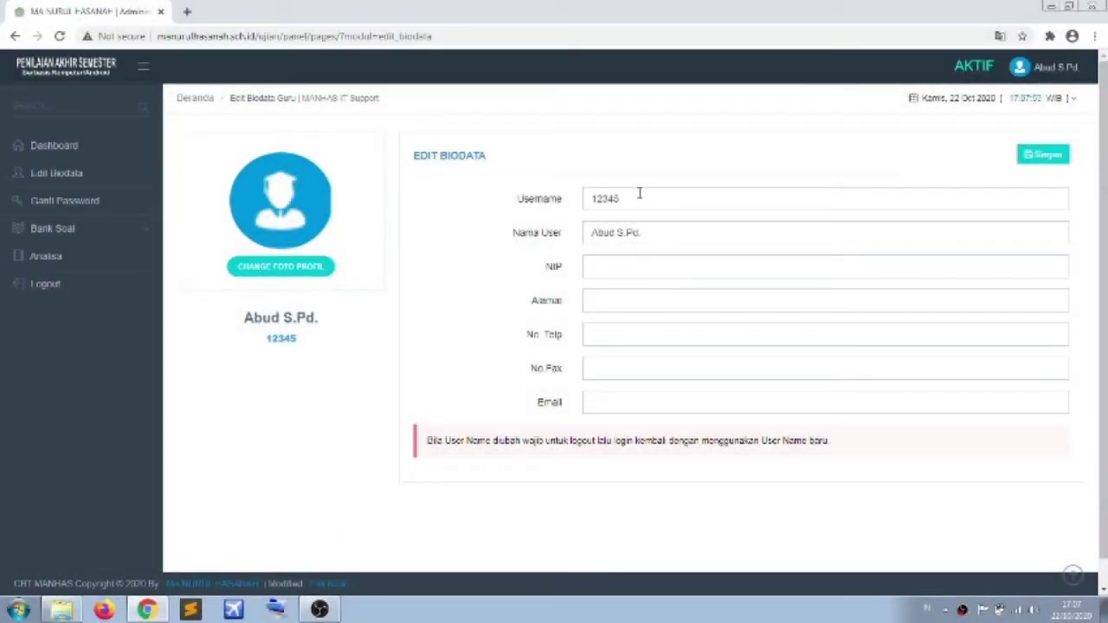
{"action": "left_click", "coordinate": [639, 192]}
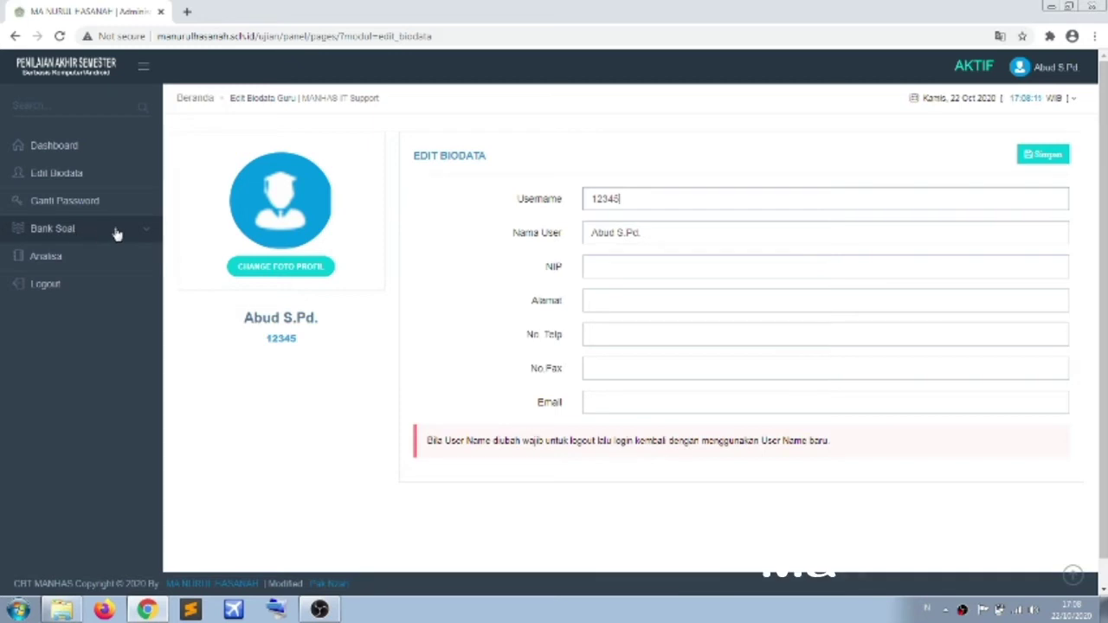
{"action": "left_click", "coordinate": [116, 231]}
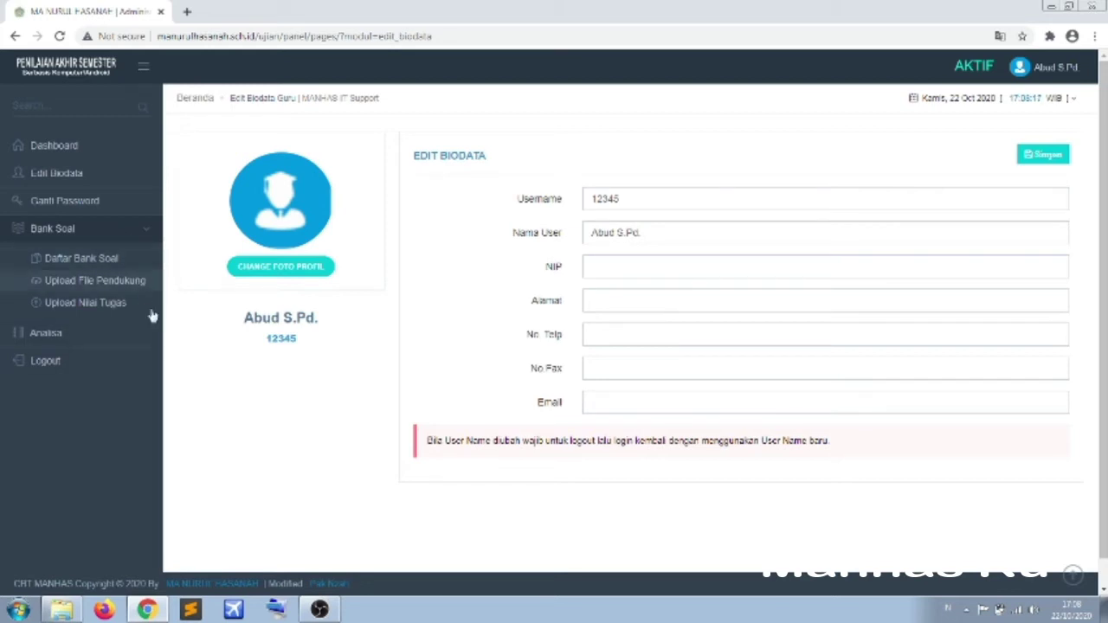
{"action": "left_click", "coordinate": [121, 228]}
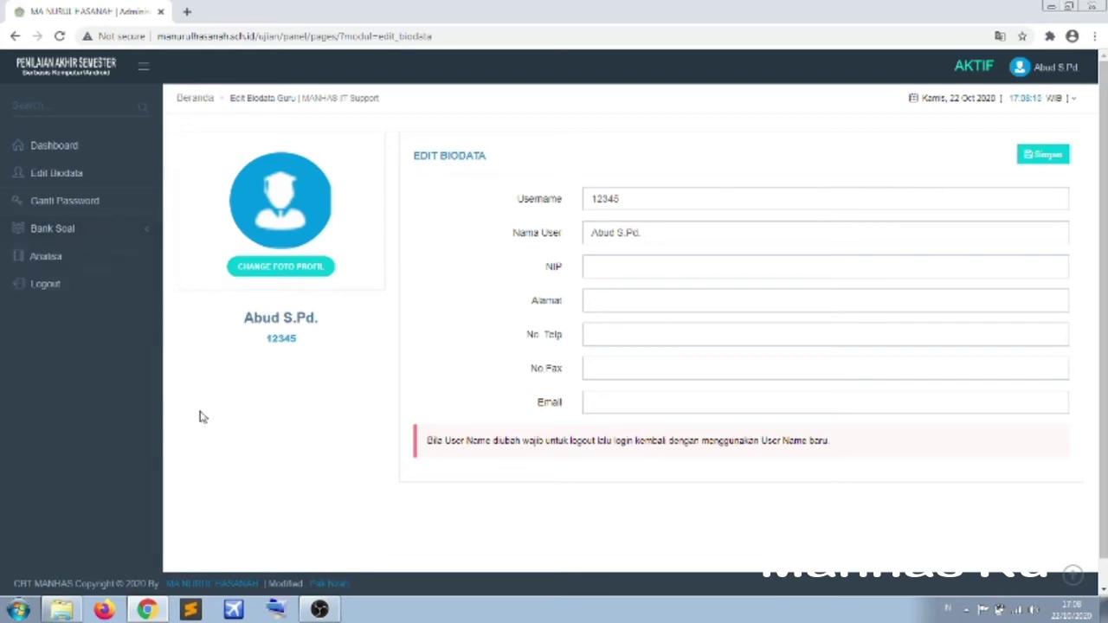
{"action": "left_click", "coordinate": [66, 229]}
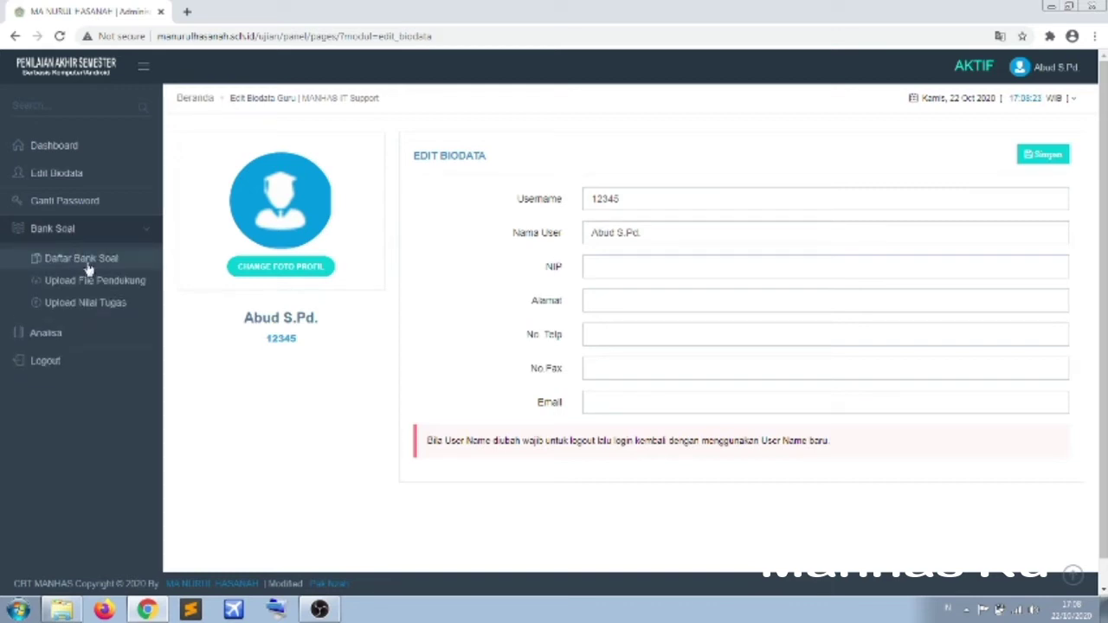
- Open Daftar Bank Soal and download the Template Soal Umum Excel file
{"action": "left_click", "coordinate": [87, 265]}
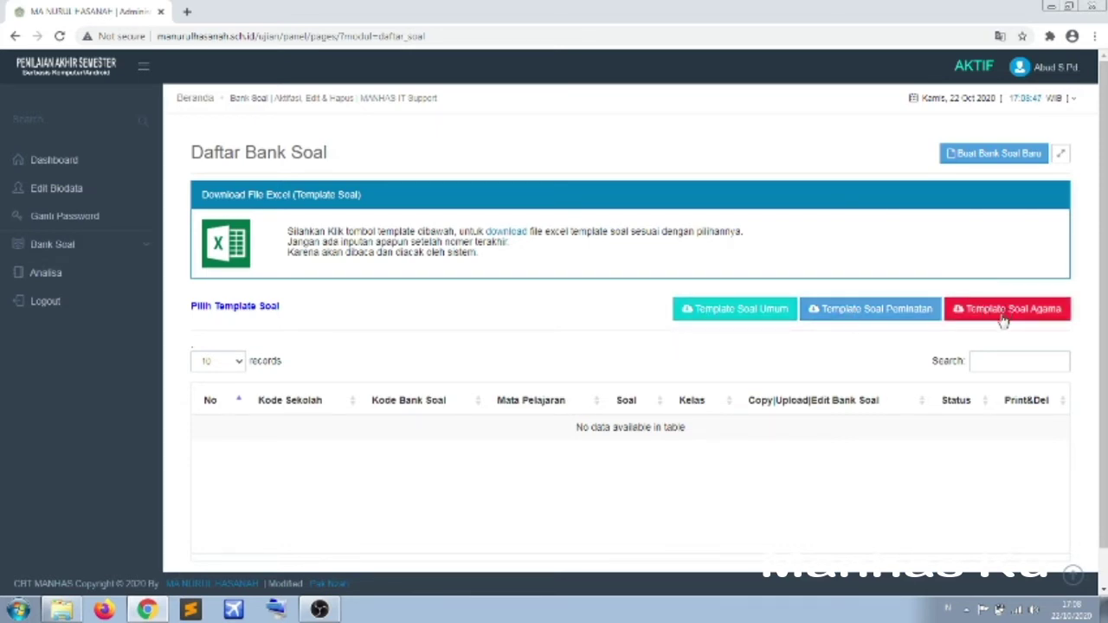
{"action": "left_click", "coordinate": [747, 313]}
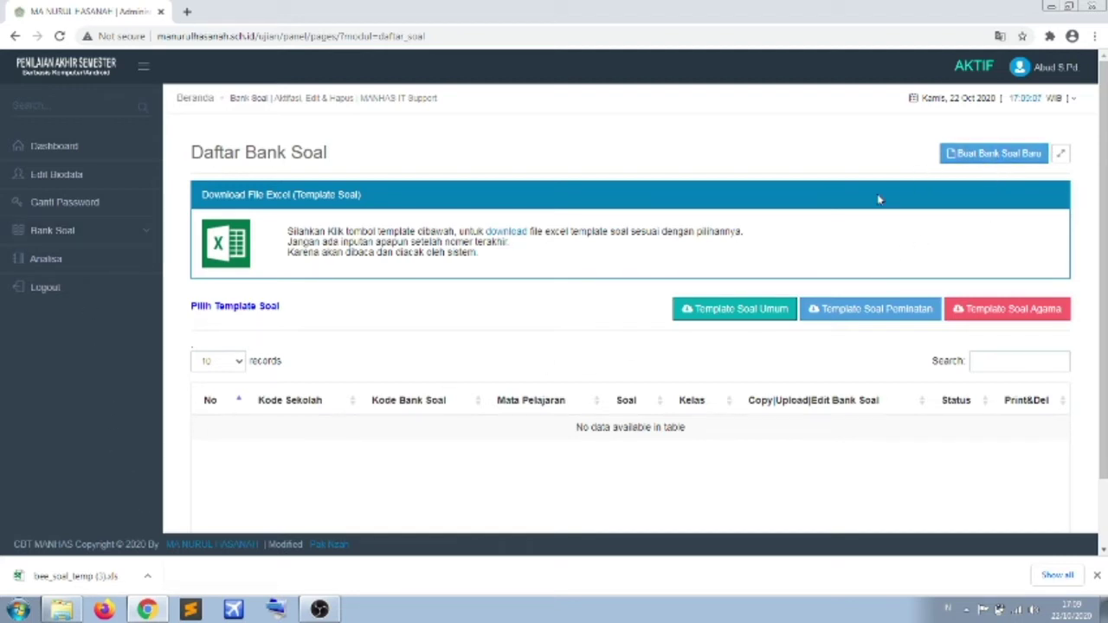
- Start a new question bank, keeping Kode Sekolah as SEMUA
{"action": "left_click", "coordinate": [983, 159]}
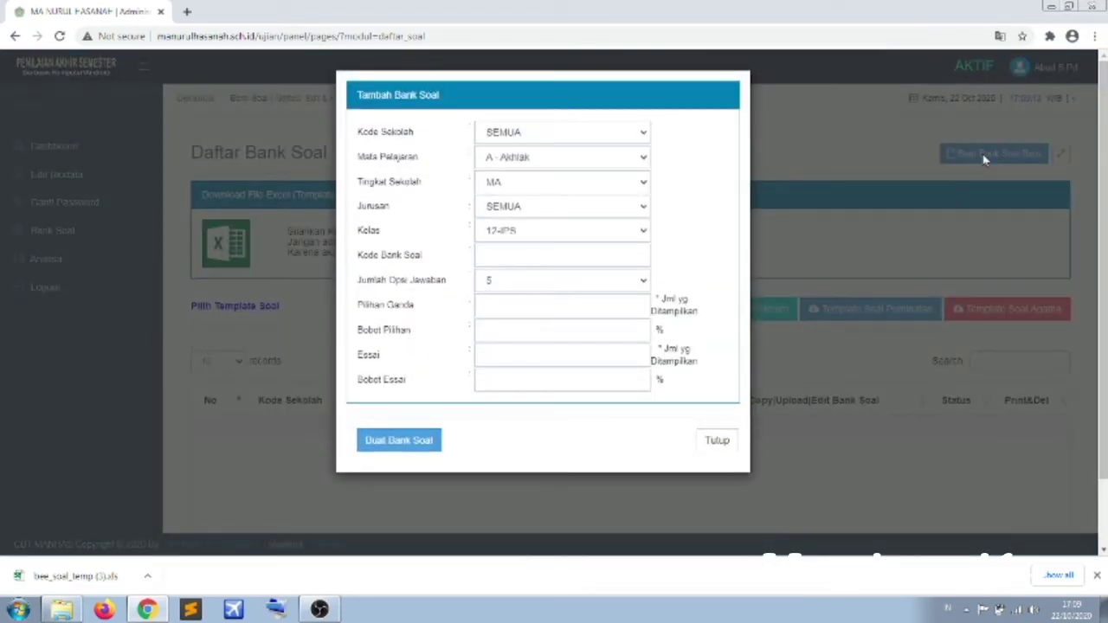
{"action": "left_click", "coordinate": [580, 137]}
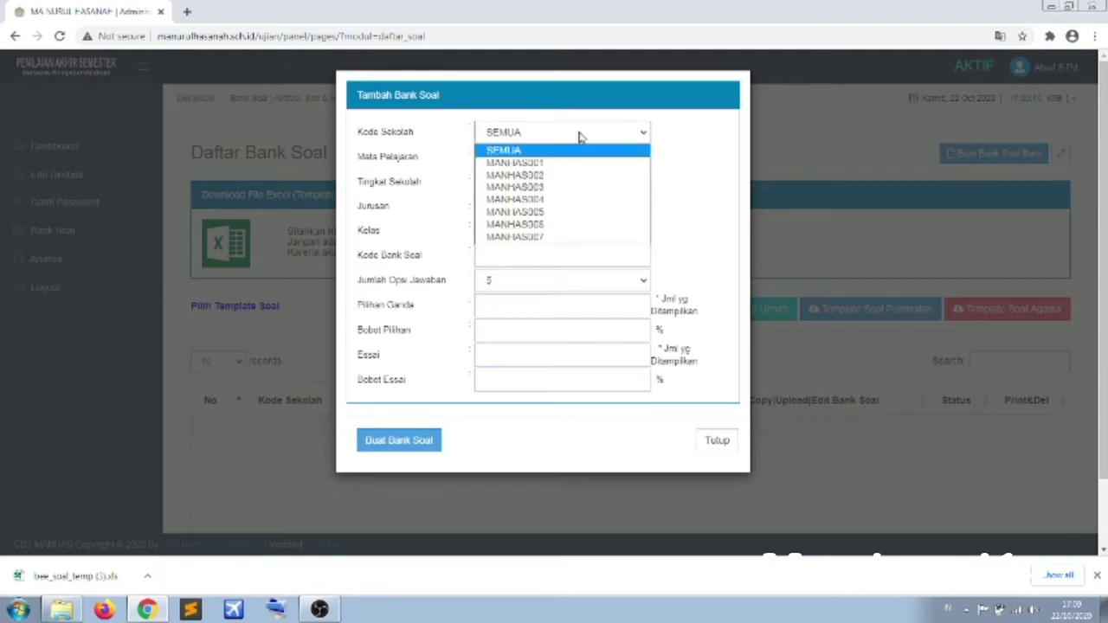
{"action": "left_click", "coordinate": [580, 137]}
{"action": "left_click", "coordinate": [580, 137]}
{"action": "left_click", "coordinate": [580, 137]}
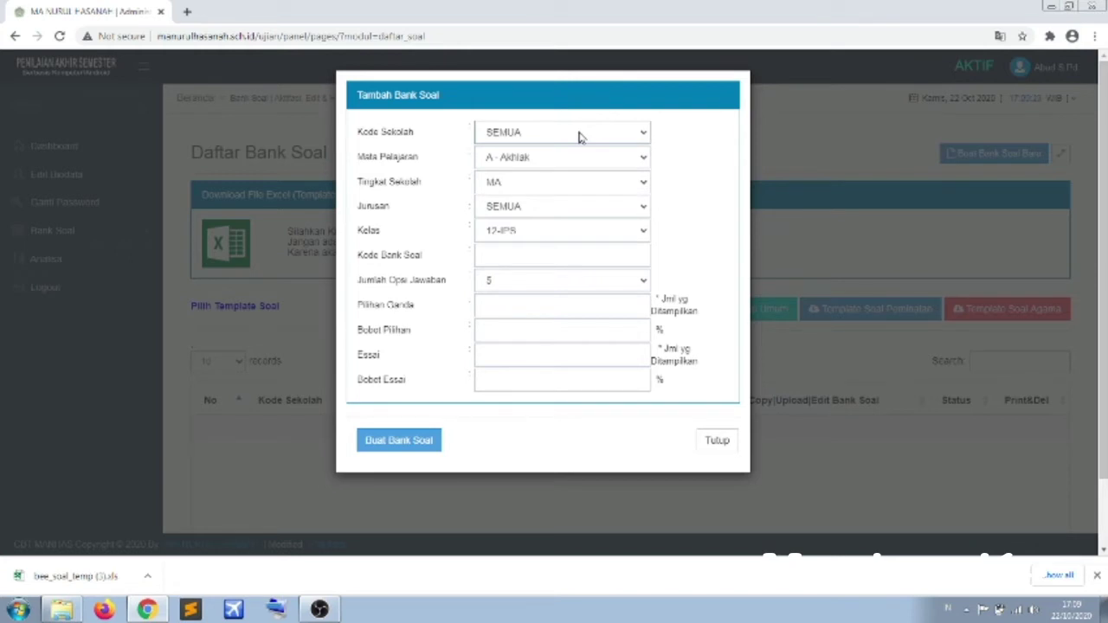
{"action": "left_click", "coordinate": [580, 137]}
{"action": "left_click", "coordinate": [580, 137]}
{"action": "left_click", "coordinate": [552, 137]}
{"action": "left_click", "coordinate": [552, 137]}
{"action": "left_click", "coordinate": [498, 137]}
{"action": "left_click", "coordinate": [493, 144]}
{"action": "left_click", "coordinate": [565, 133]}
{"action": "left_click", "coordinate": [565, 133]}
- Choose BSun - Bahasa Sunda as the Mata Pelajaran
{"action": "left_click", "coordinate": [560, 158]}
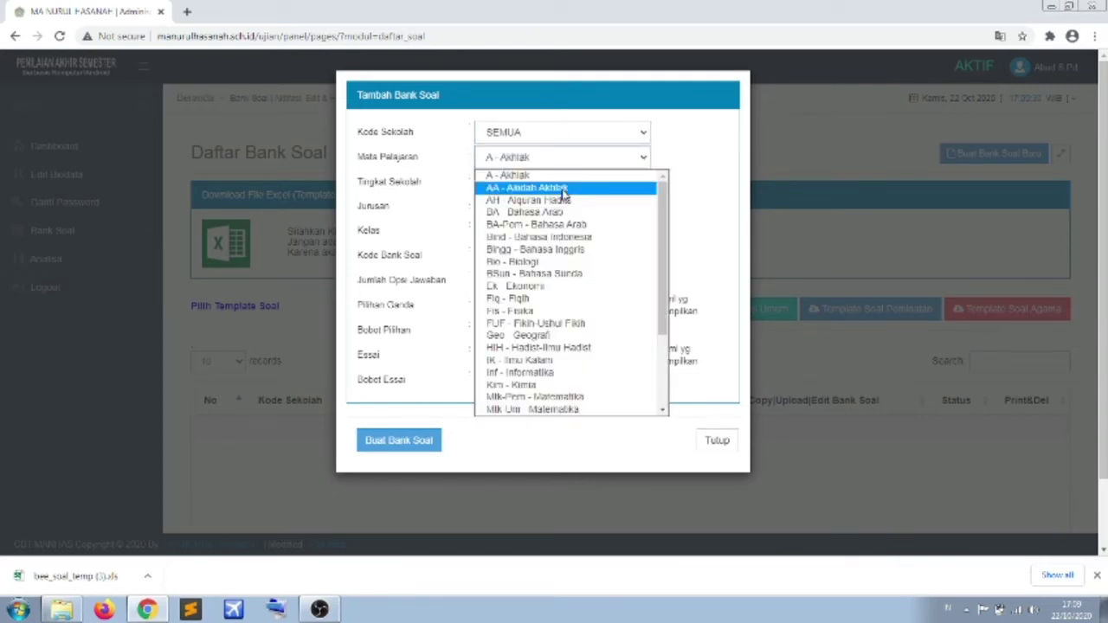
{"action": "scroll", "coordinate": [571, 252], "scroll_direction": "down", "scroll_amount": 3}
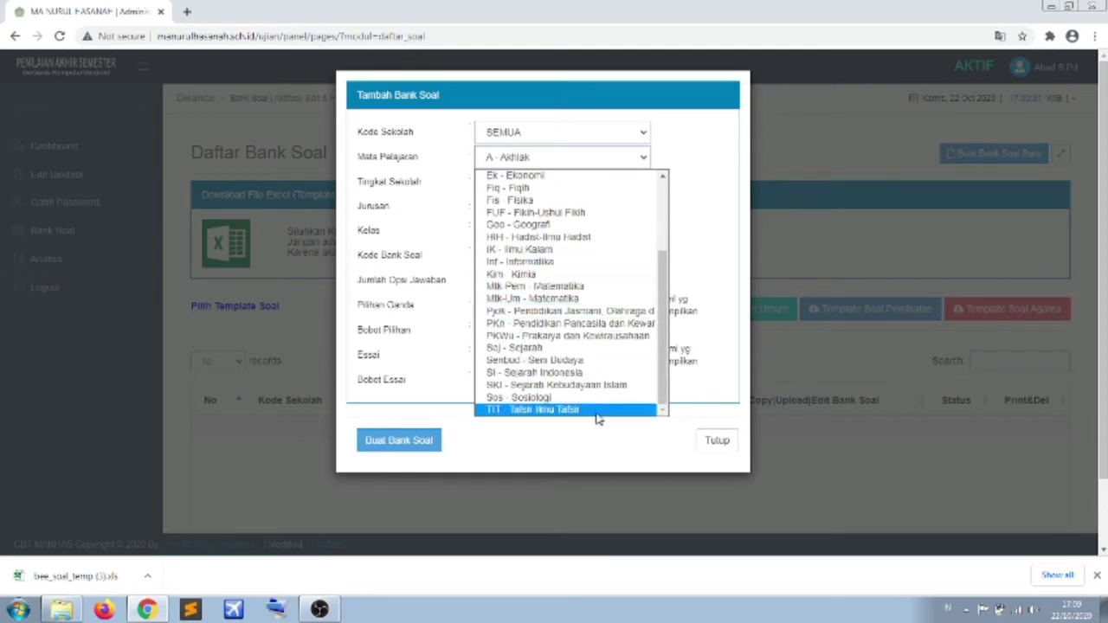
{"action": "scroll", "coordinate": [588, 385], "scroll_direction": "up", "scroll_amount": 3}
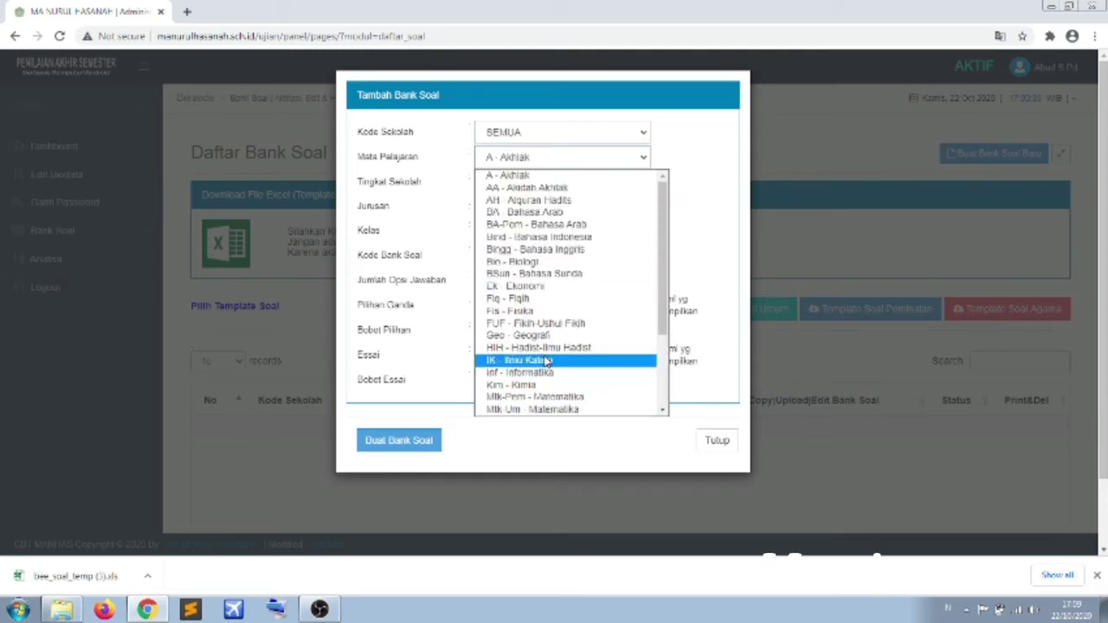
{"action": "left_click", "coordinate": [550, 274]}
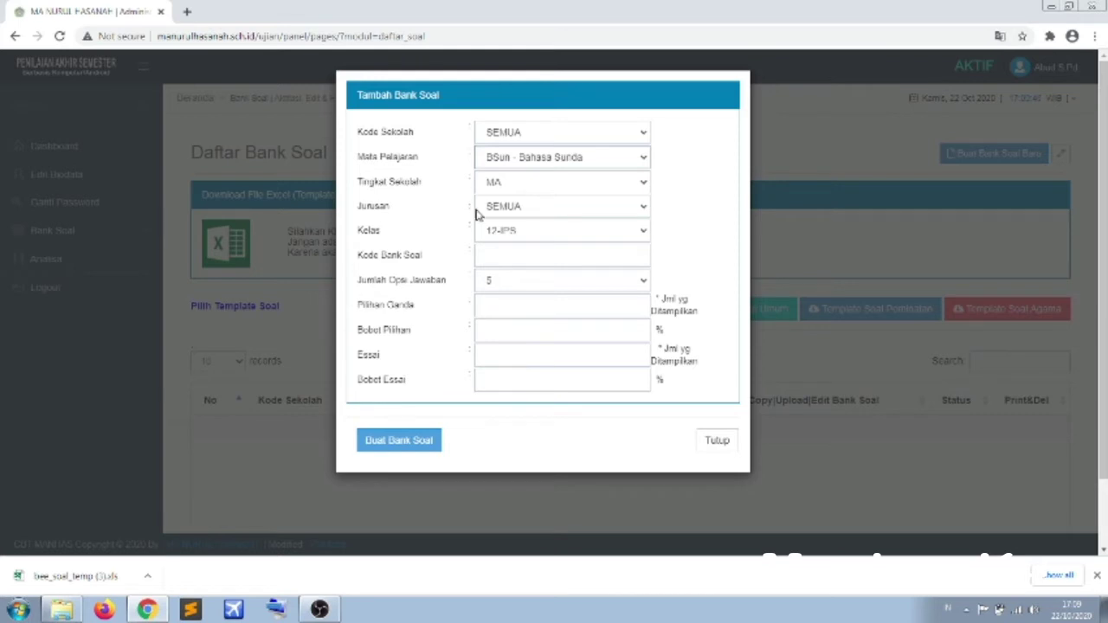
- Set the Jurusan dropdown to IPA
{"action": "left_click", "coordinate": [522, 206]}
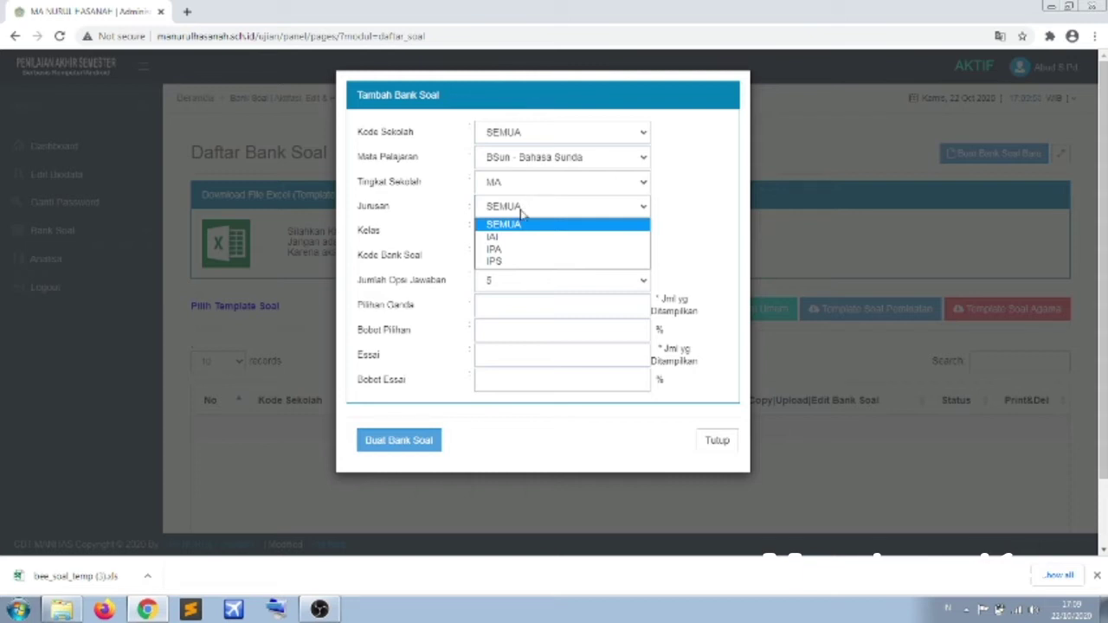
{"action": "left_click", "coordinate": [523, 227]}
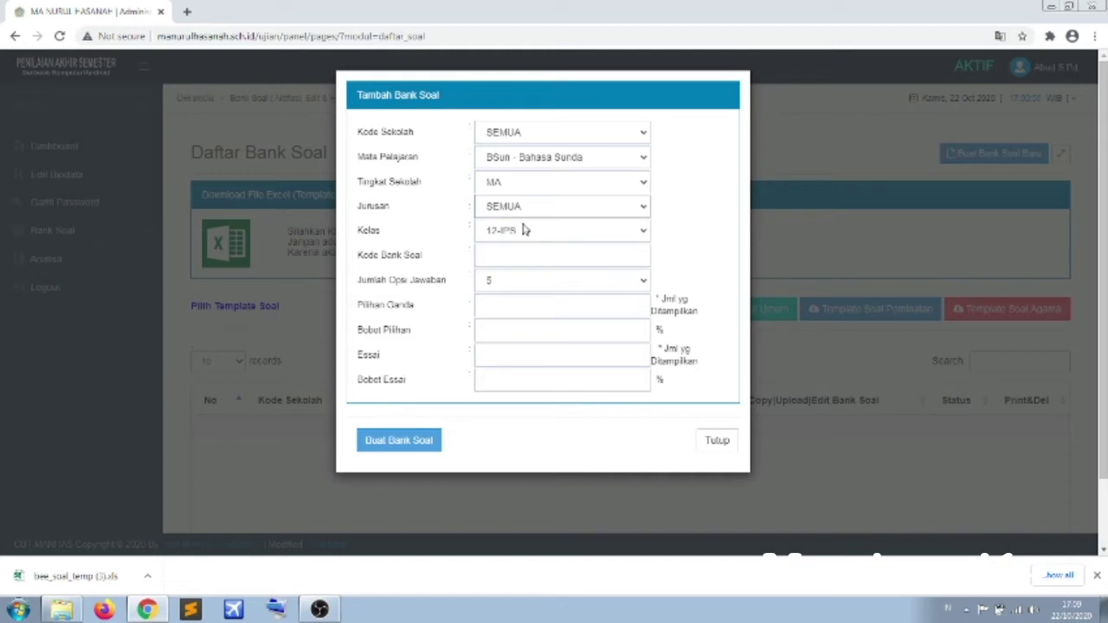
{"action": "left_click", "coordinate": [530, 209]}
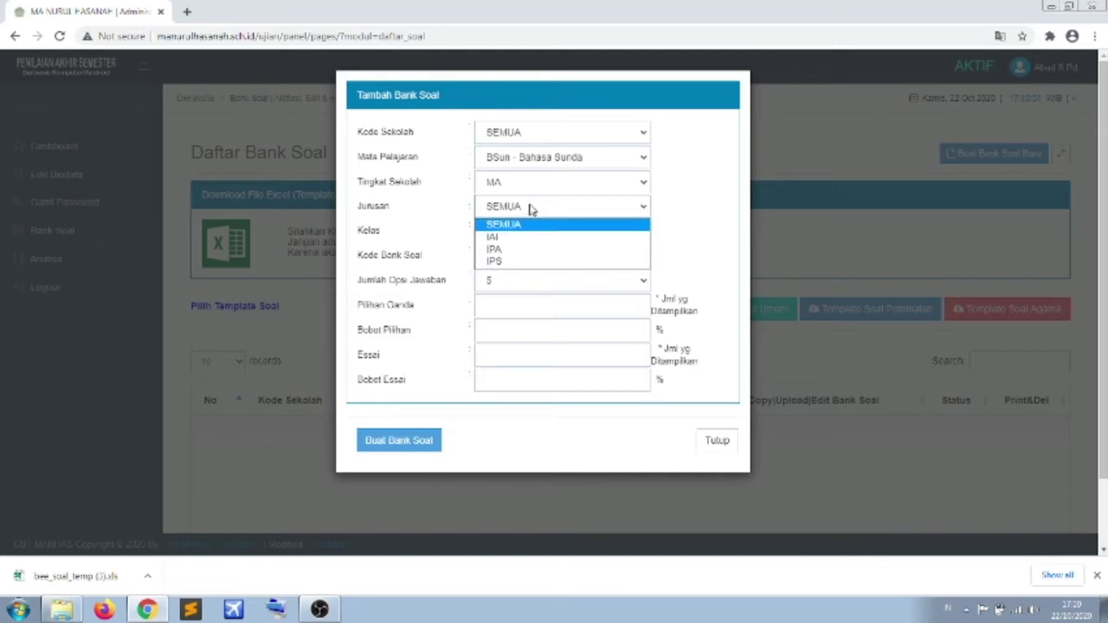
{"action": "left_click", "coordinate": [531, 209]}
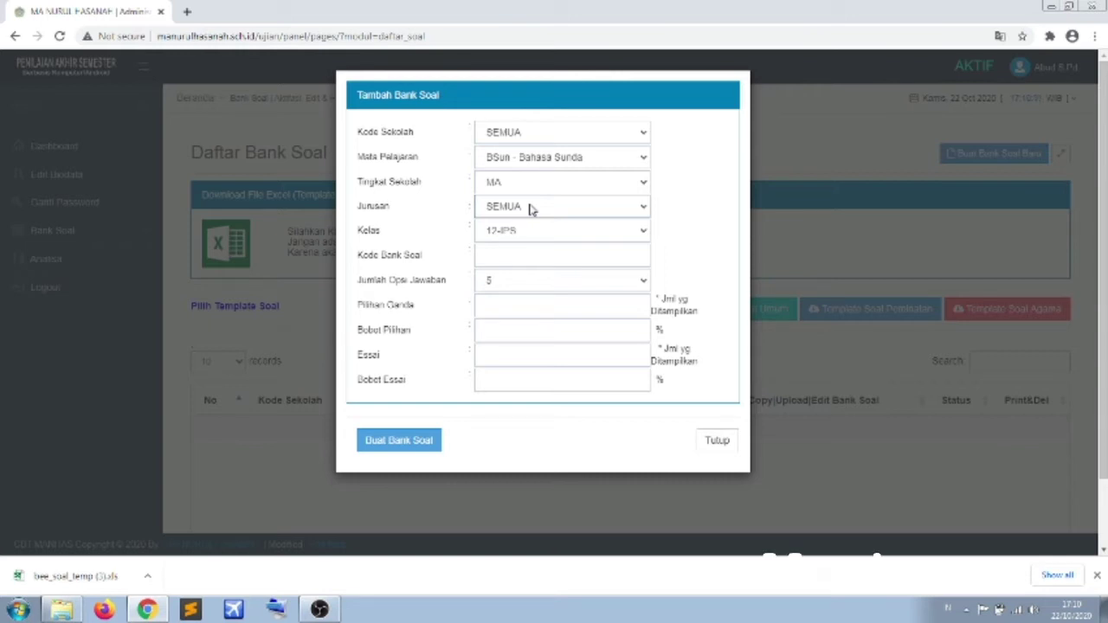
{"action": "left_click", "coordinate": [530, 211]}
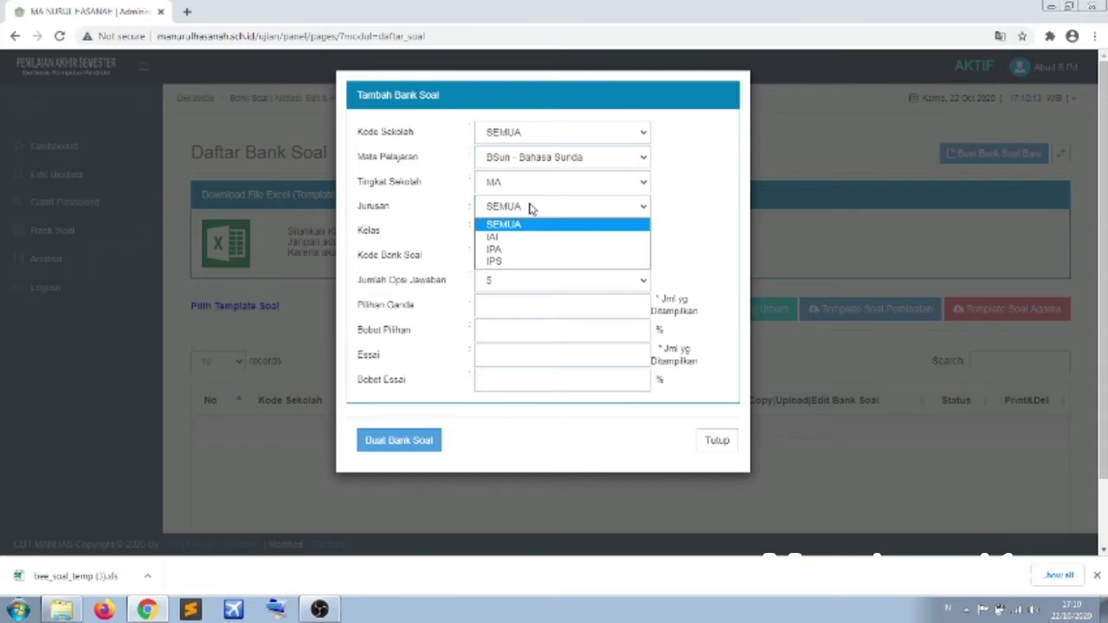
{"action": "left_click", "coordinate": [533, 208]}
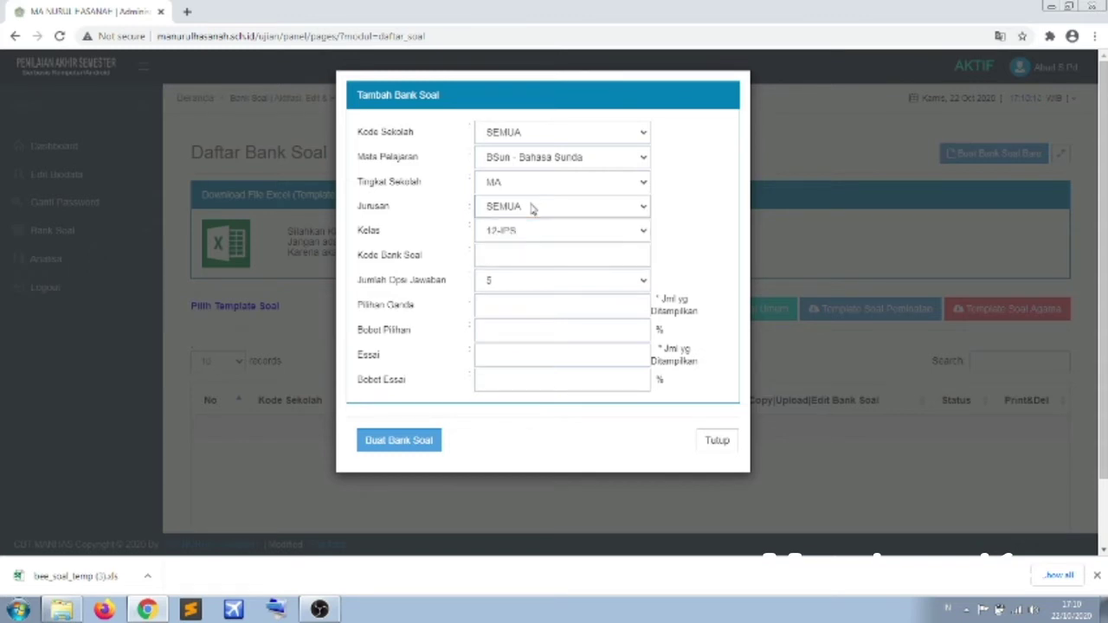
{"action": "left_click", "coordinate": [533, 208]}
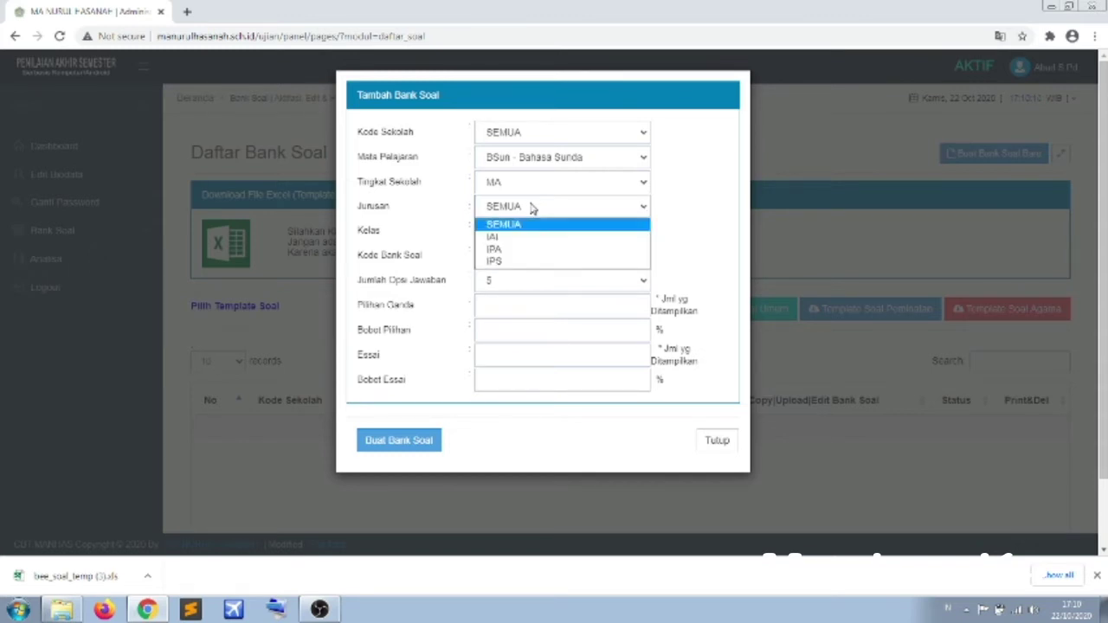
{"action": "left_click", "coordinate": [533, 208]}
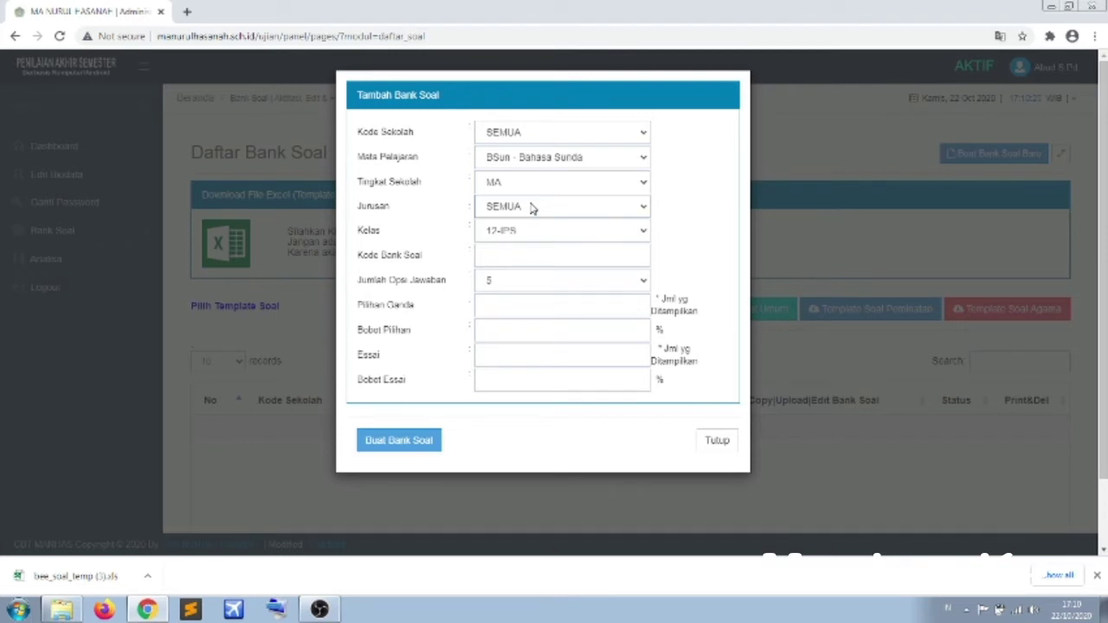
{"action": "left_click", "coordinate": [532, 209]}
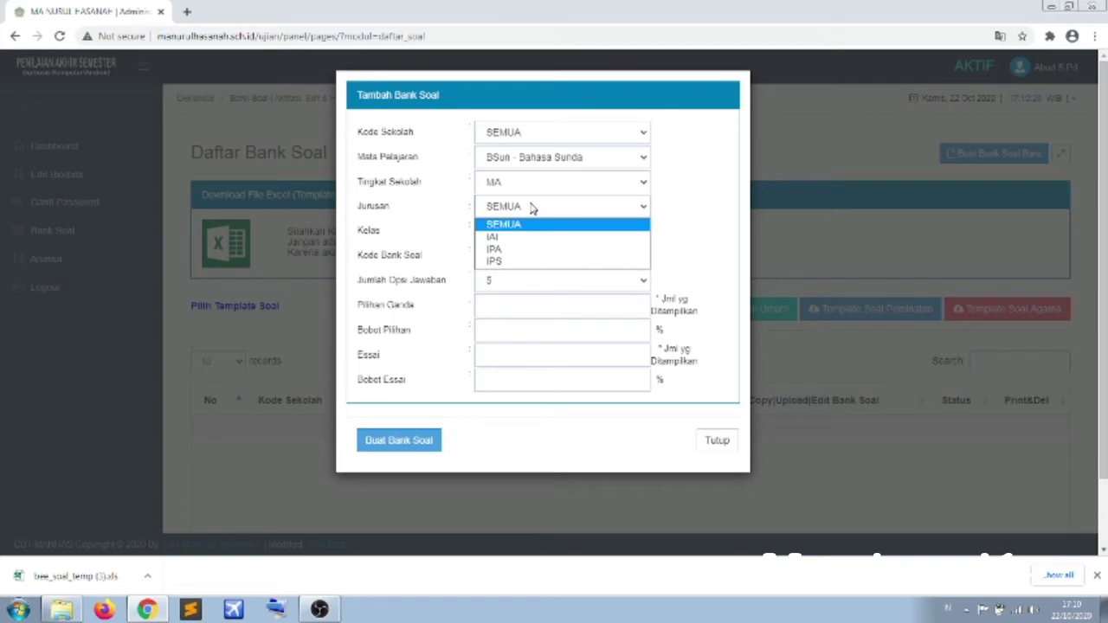
{"action": "left_click", "coordinate": [533, 209]}
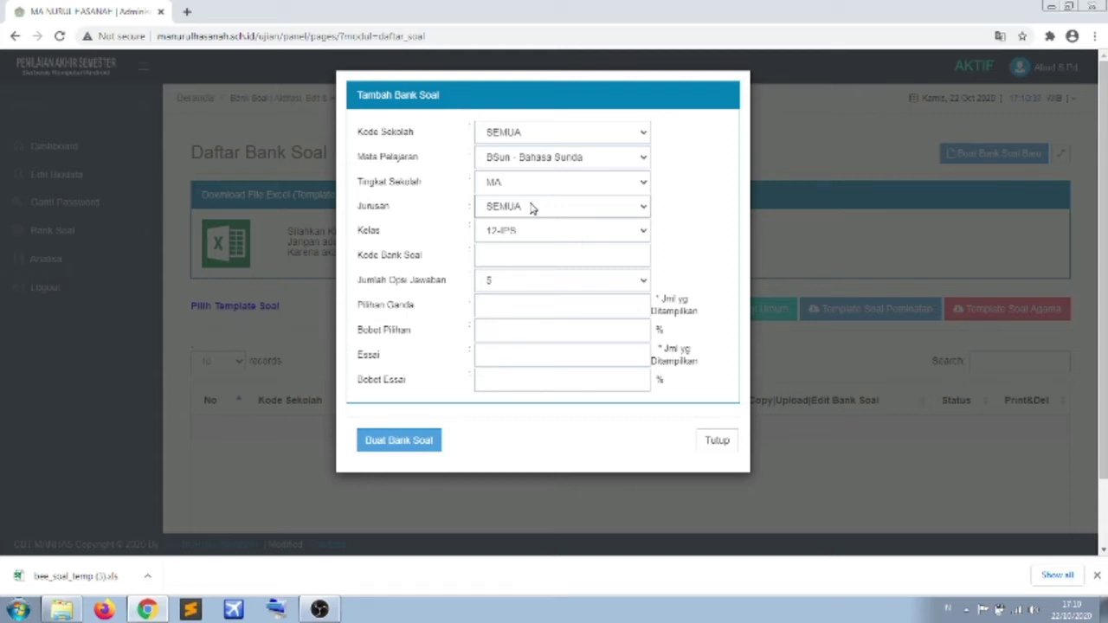
{"action": "left_click", "coordinate": [533, 208]}
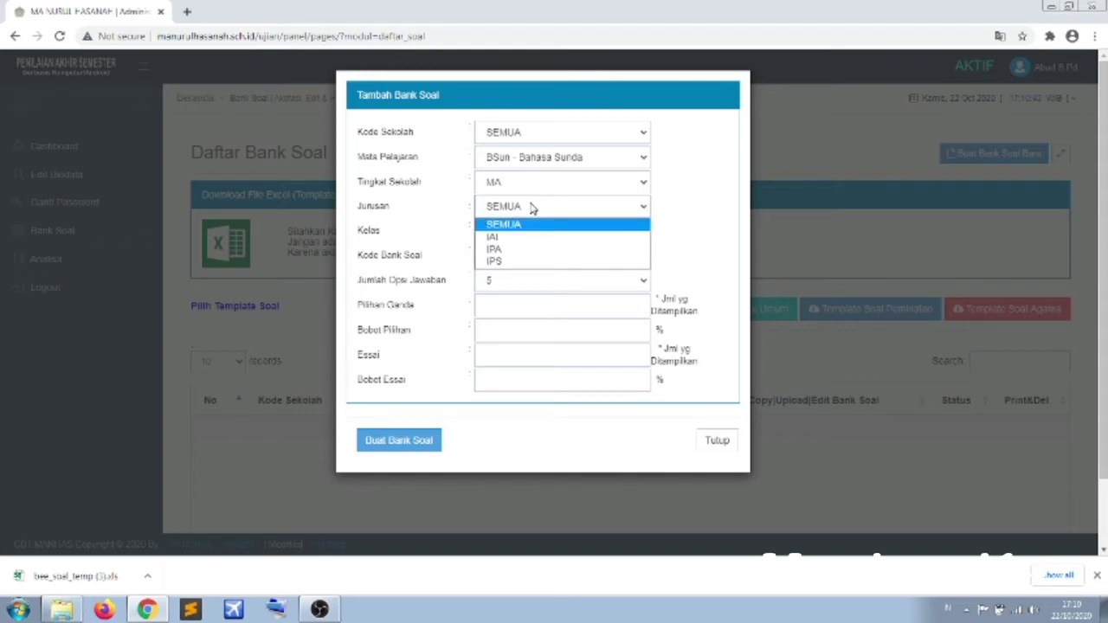
{"action": "left_click", "coordinate": [523, 250]}
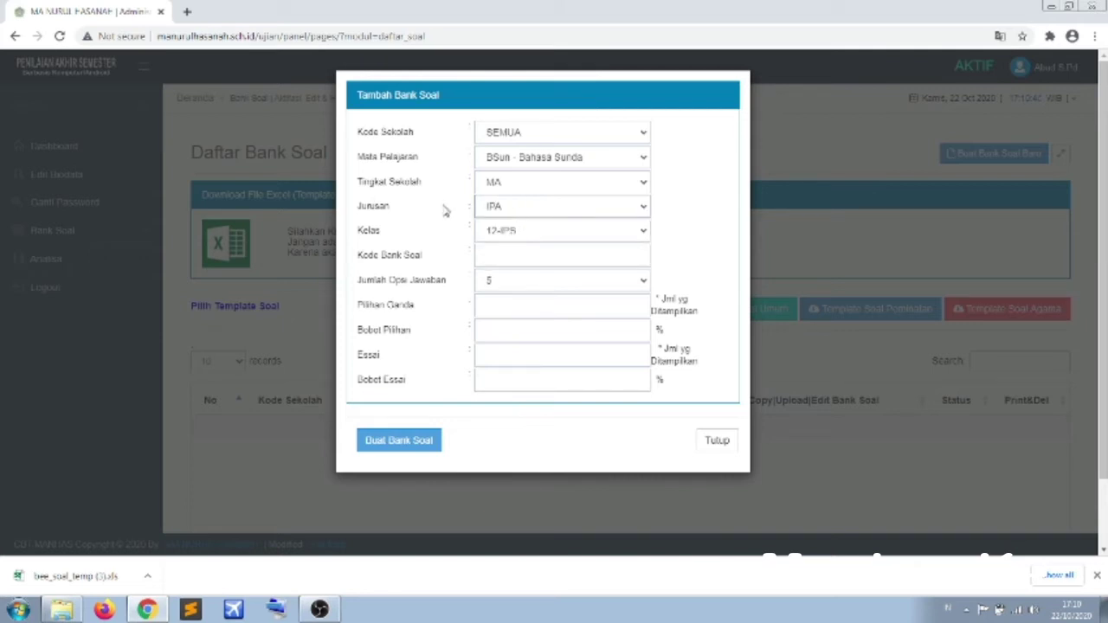
{"action": "left_click", "coordinate": [493, 210]}
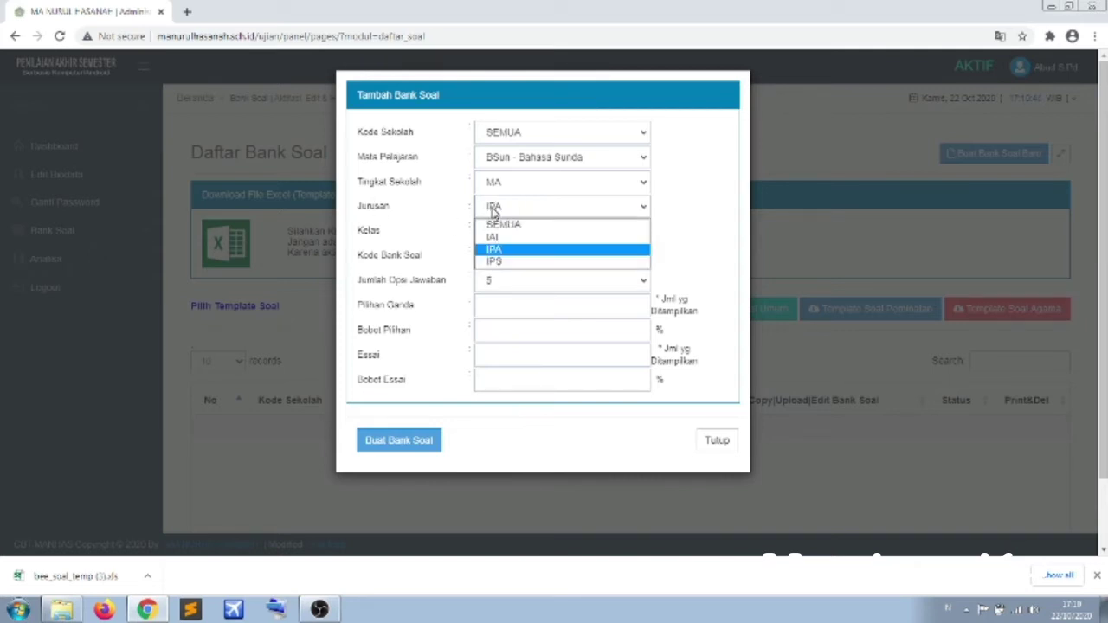
{"action": "left_click", "coordinate": [500, 251]}
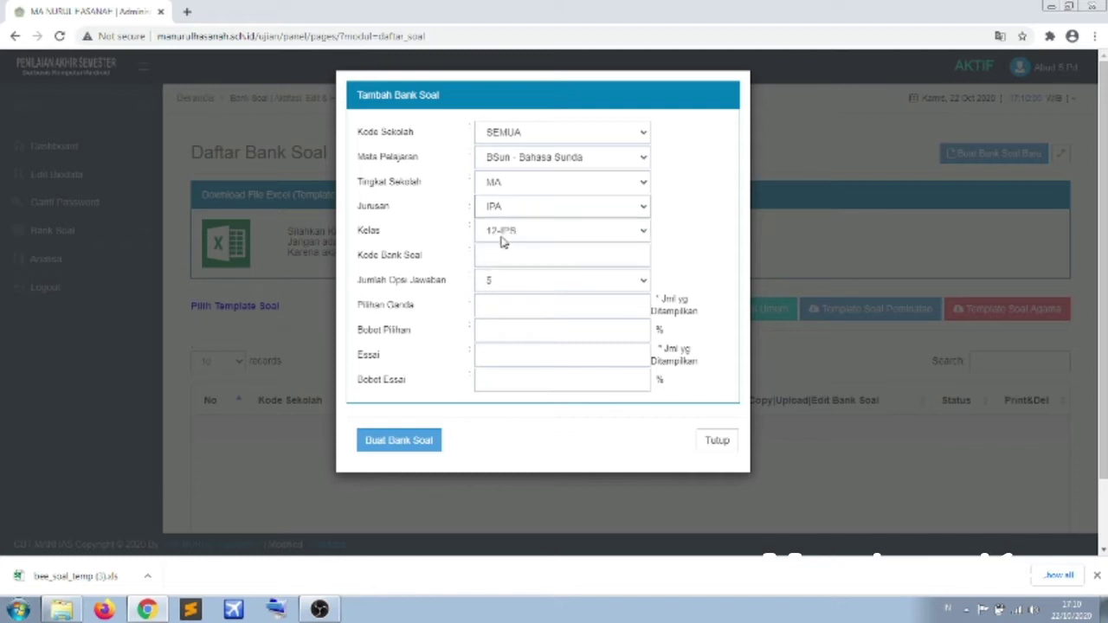
- Set Kelas to 10-IPA and move to the Kode Bank Soal field
{"action": "left_click", "coordinate": [503, 233]}
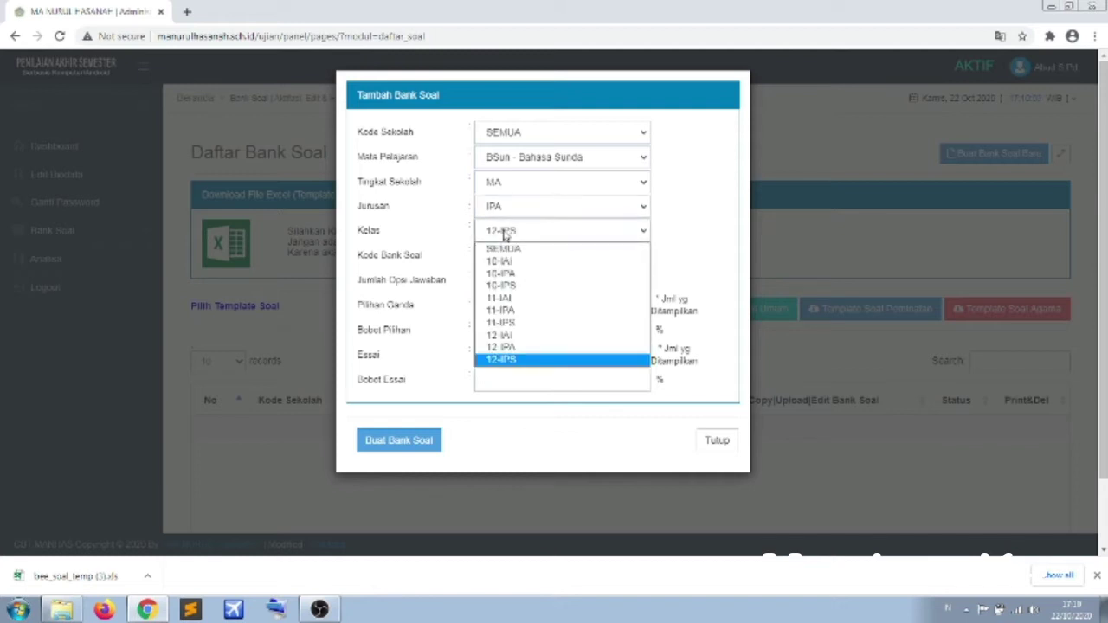
{"action": "left_click", "coordinate": [500, 273]}
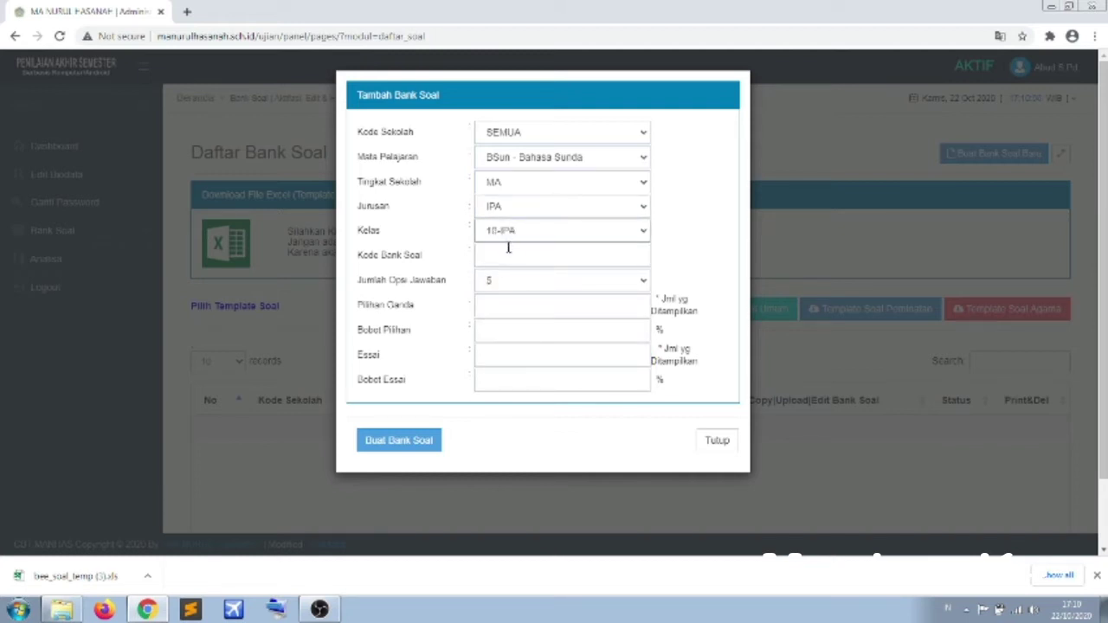
{"action": "left_click", "coordinate": [510, 254]}
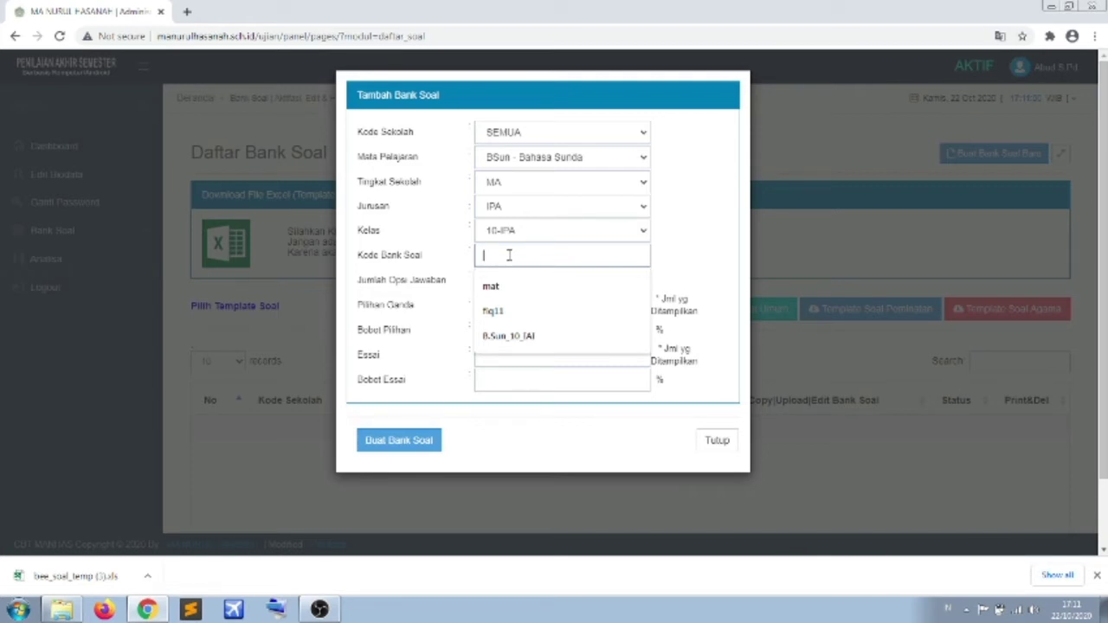
- Enter B.Sunda_10_IPA as the Kode Bank Soal, fixing the separator before IPA
{"action": "type", "text": "B"}
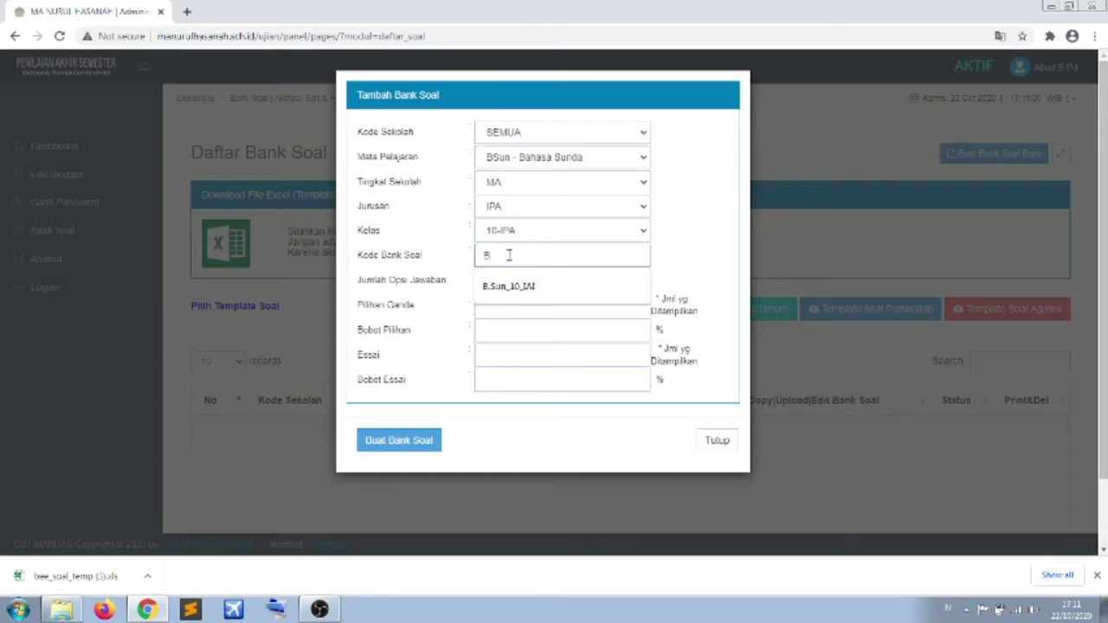
{"action": "type", "text": ".Sunda"}
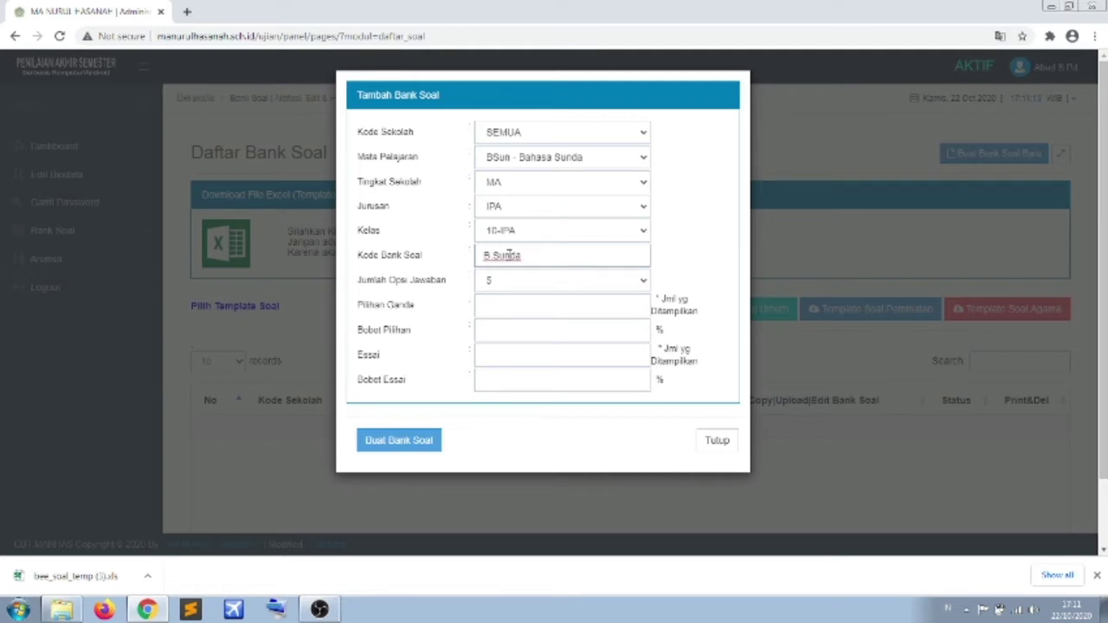
{"action": "type", "text": "_10_IPA"}
{"action": "left_click", "coordinate": [539, 255]}
{"action": "key", "text": "BackSpace"}
{"action": "type", "text": "_"}
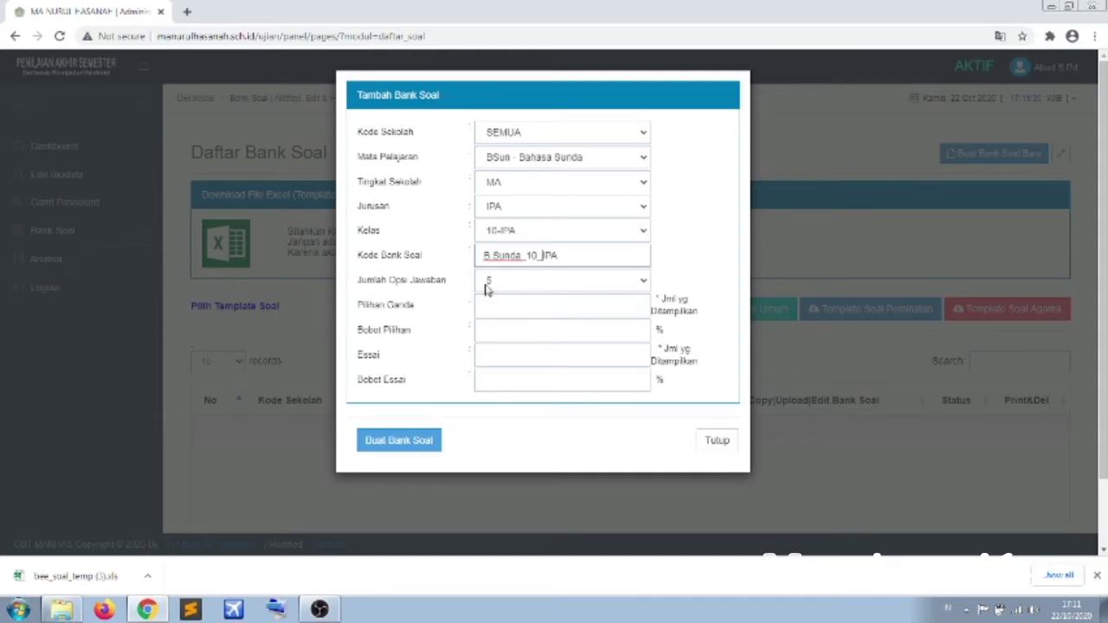
- Keep Jumlah Opsi Jawaban at 5 answer options
{"action": "left_click", "coordinate": [485, 290]}
{"action": "left_click", "coordinate": [485, 290]}
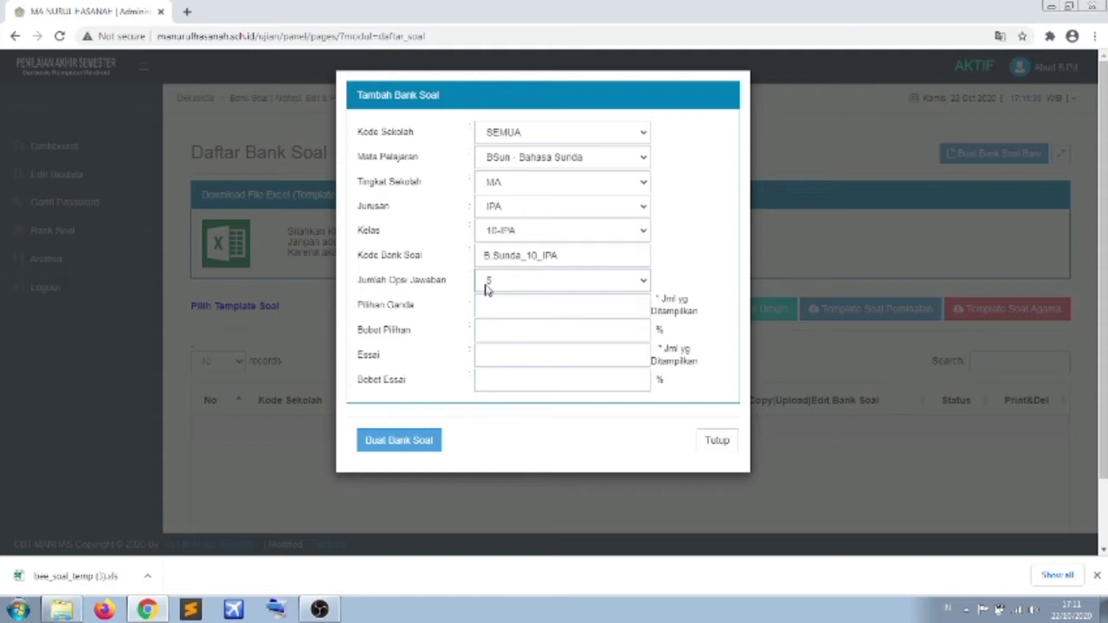
{"action": "left_click", "coordinate": [486, 290]}
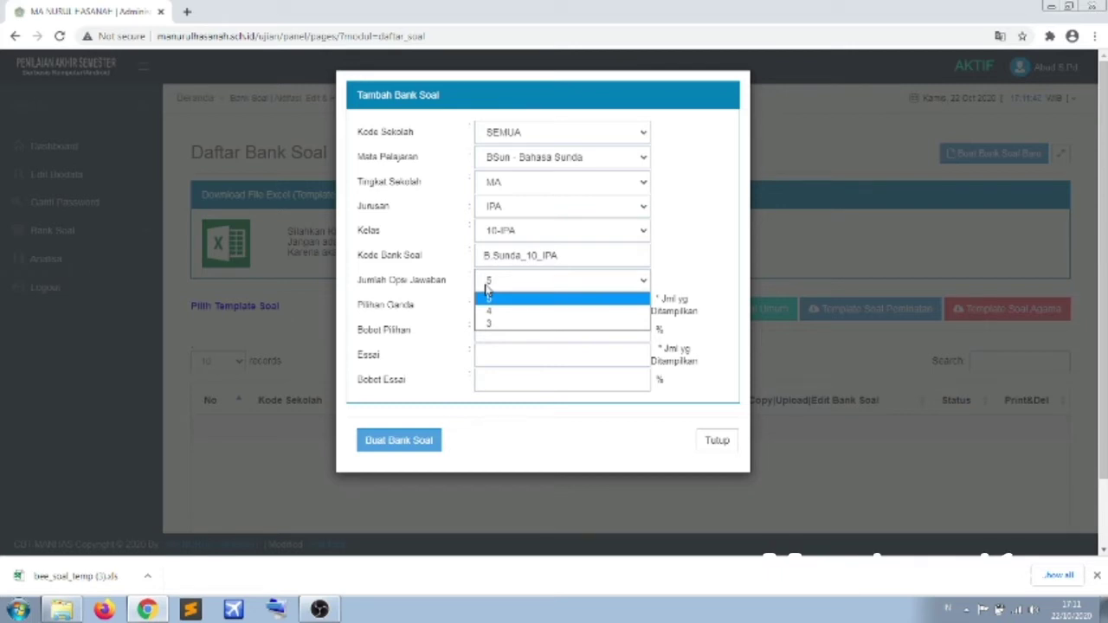
{"action": "left_click", "coordinate": [493, 299]}
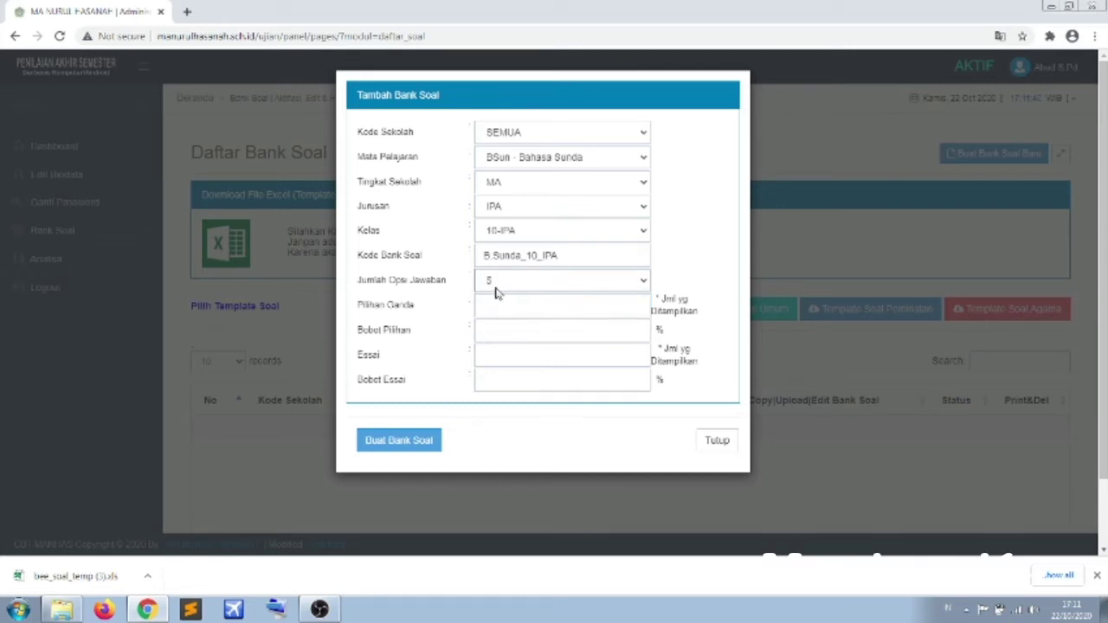
{"action": "left_click", "coordinate": [498, 286]}
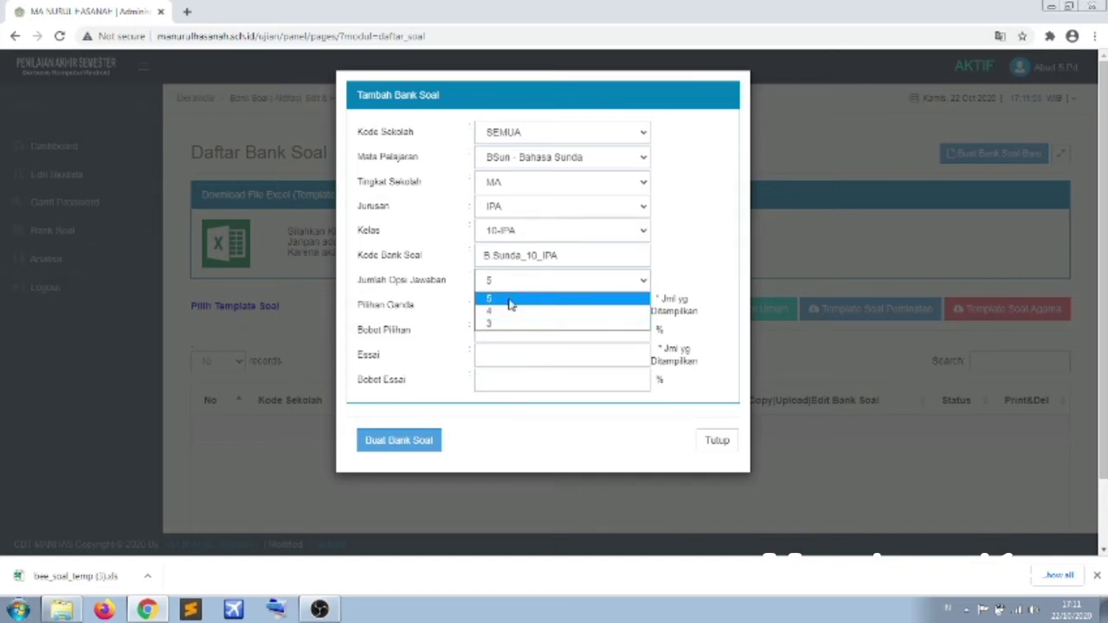
{"action": "left_click", "coordinate": [511, 299]}
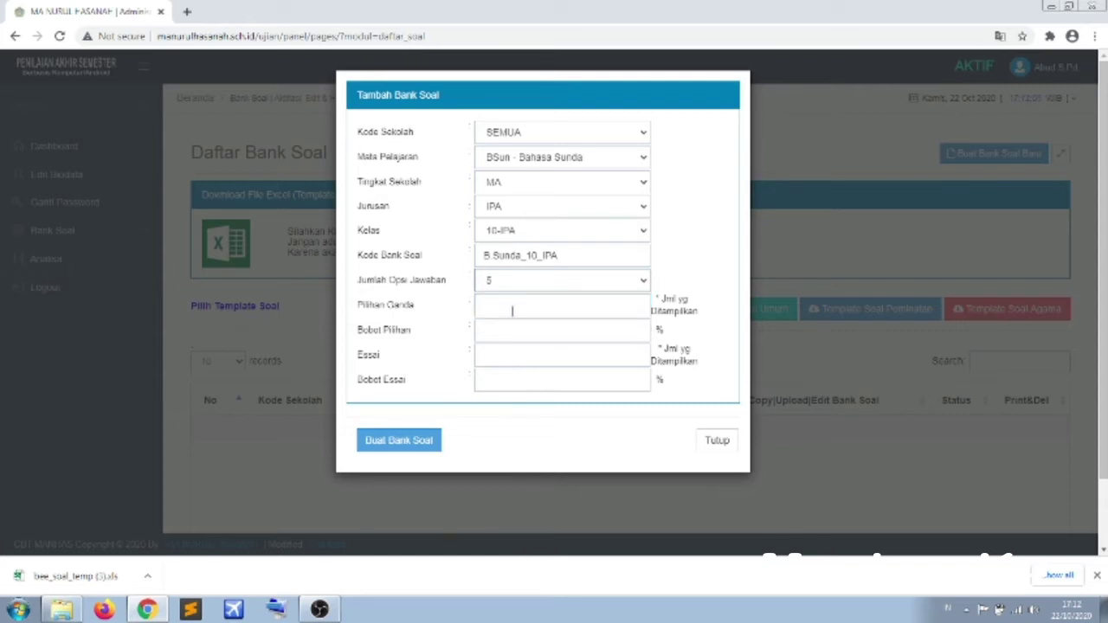
- Enter 20 as the number of multiple-choice (Pilihan Ganda) questions
{"action": "left_click", "coordinate": [512, 313]}
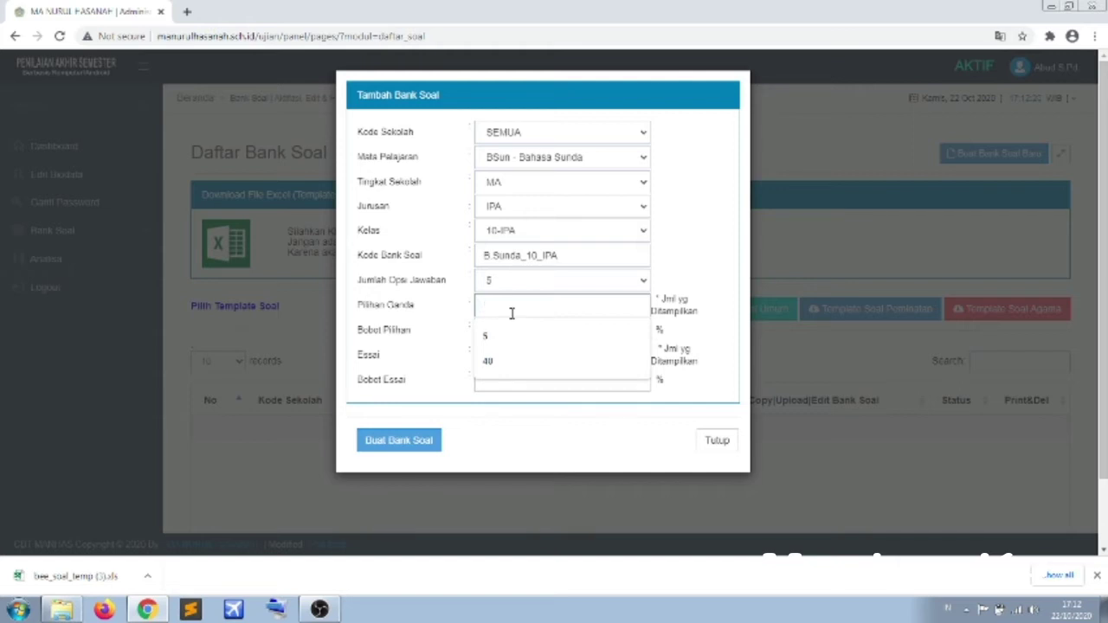
{"action": "type", "text": "20"}
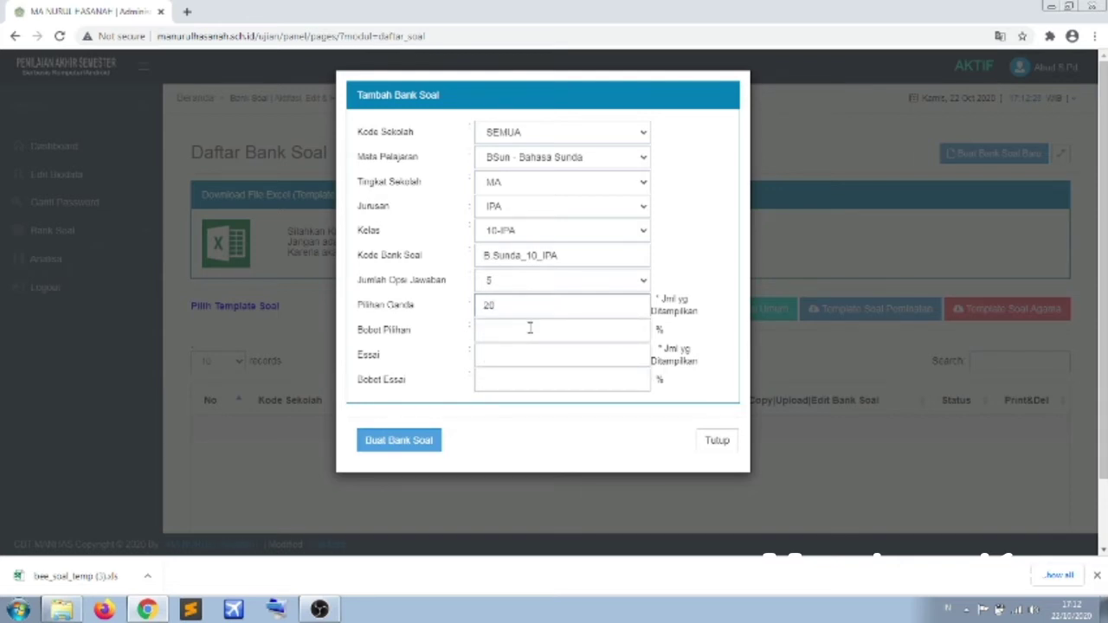
{"action": "left_click", "coordinate": [527, 330]}
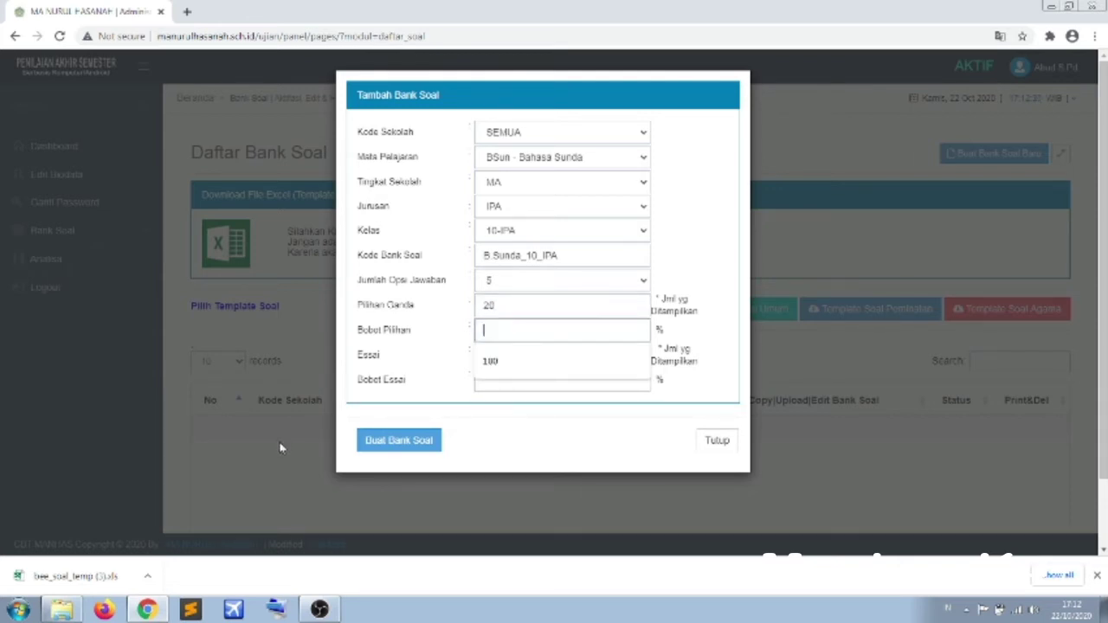
{"action": "left_click", "coordinate": [499, 455]}
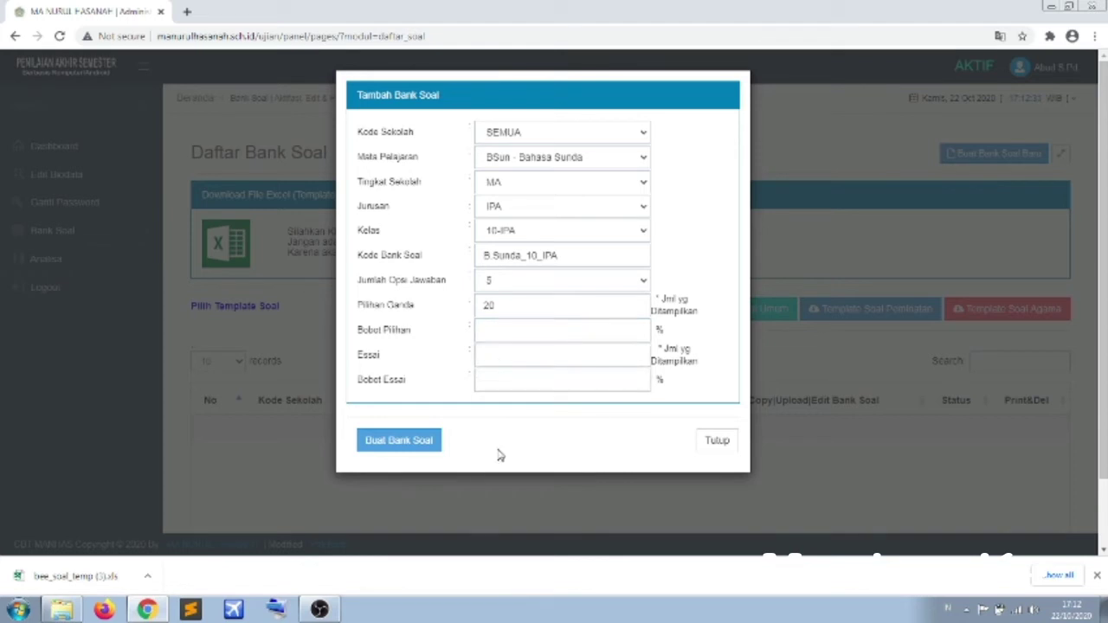
{"action": "left_click", "coordinate": [494, 327]}
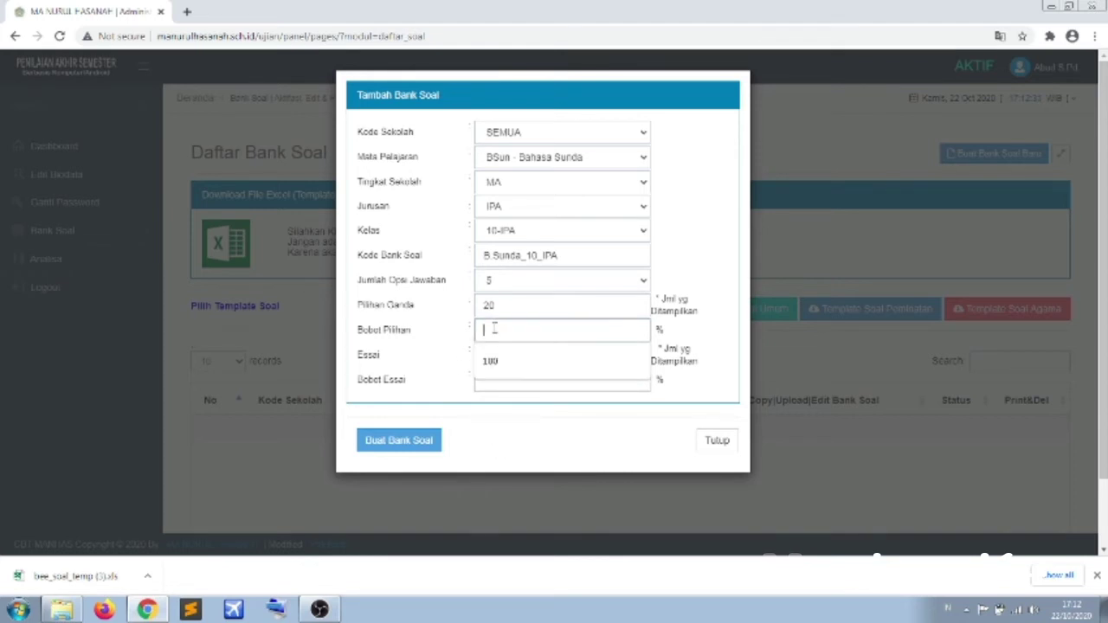
{"action": "left_click", "coordinate": [538, 462]}
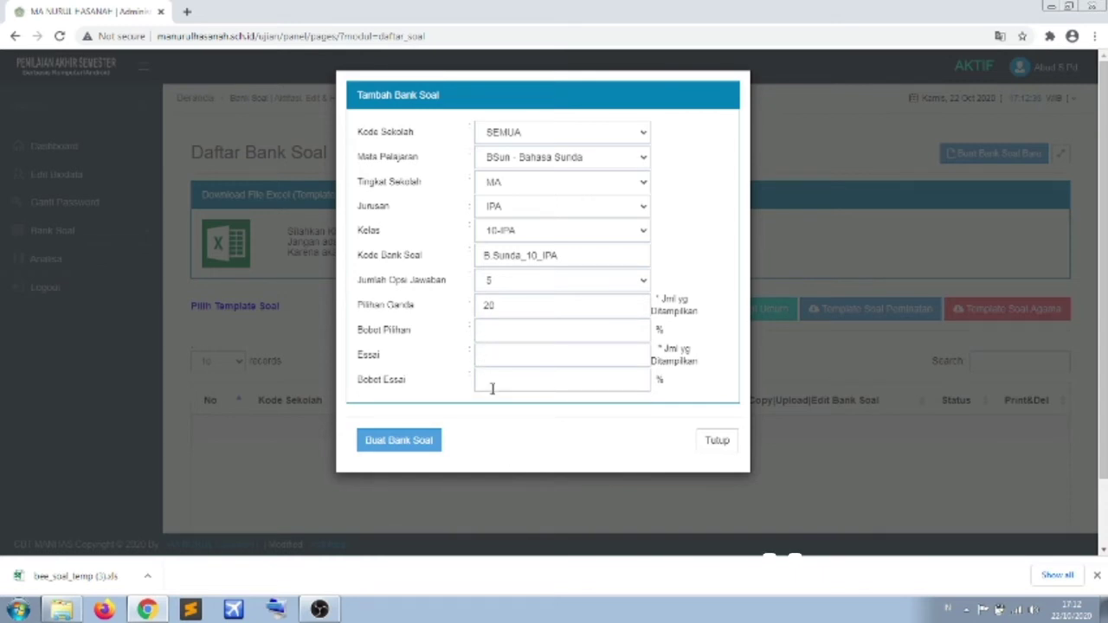
- Set Bobot Pilihan to 75% and Bobot Essai to 25%
{"action": "left_click", "coordinate": [490, 330]}
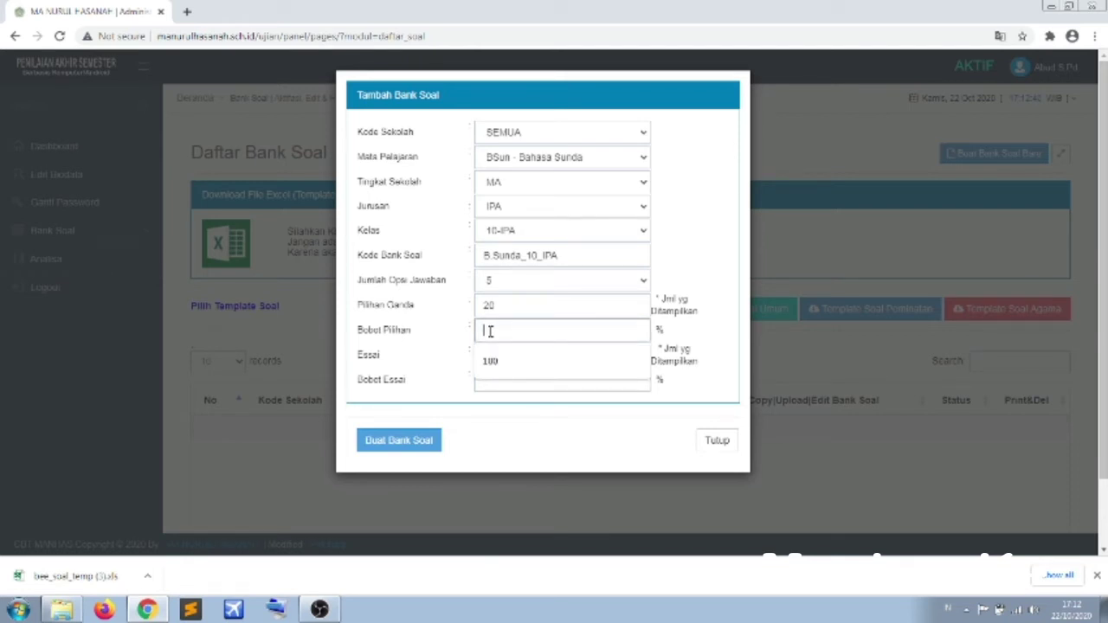
{"action": "left_click", "coordinate": [515, 410]}
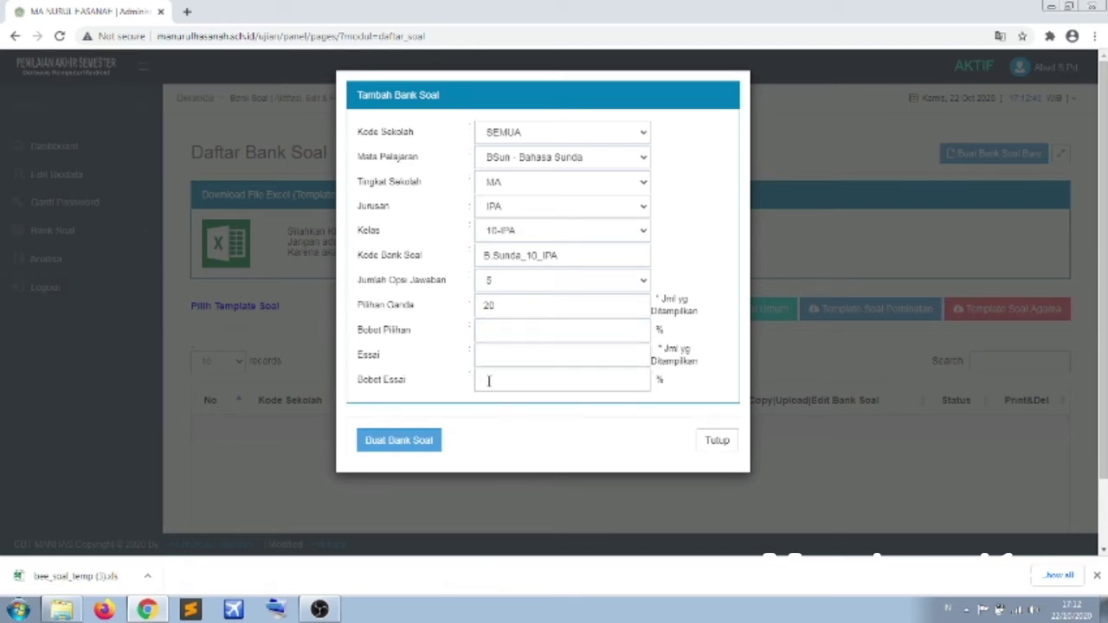
{"action": "left_click", "coordinate": [489, 381]}
{"action": "left_click", "coordinate": [501, 334]}
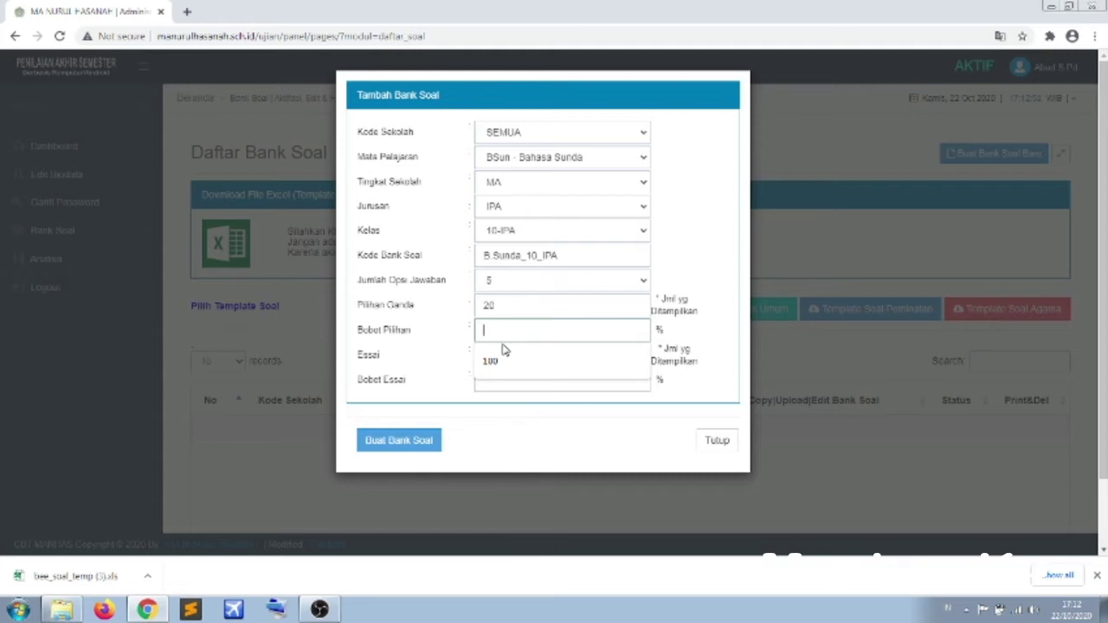
{"action": "type", "text": "80"}
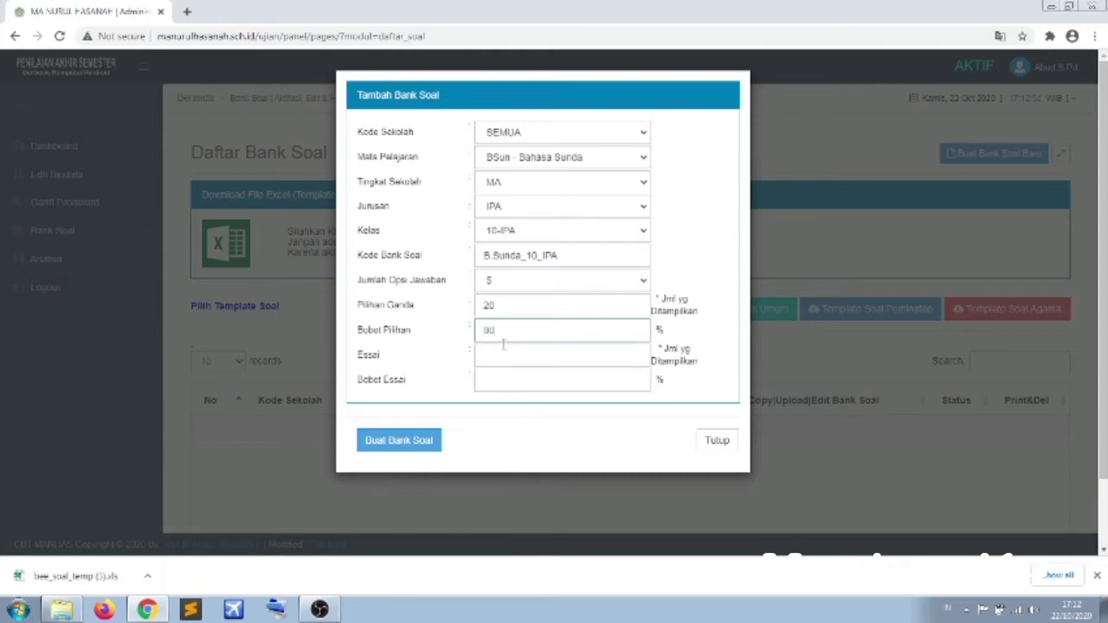
{"action": "key", "text": "BackSpace"}
{"action": "key", "text": "BackSpace"}
{"action": "type", "text": "75"}
{"action": "left_click", "coordinate": [514, 381]}
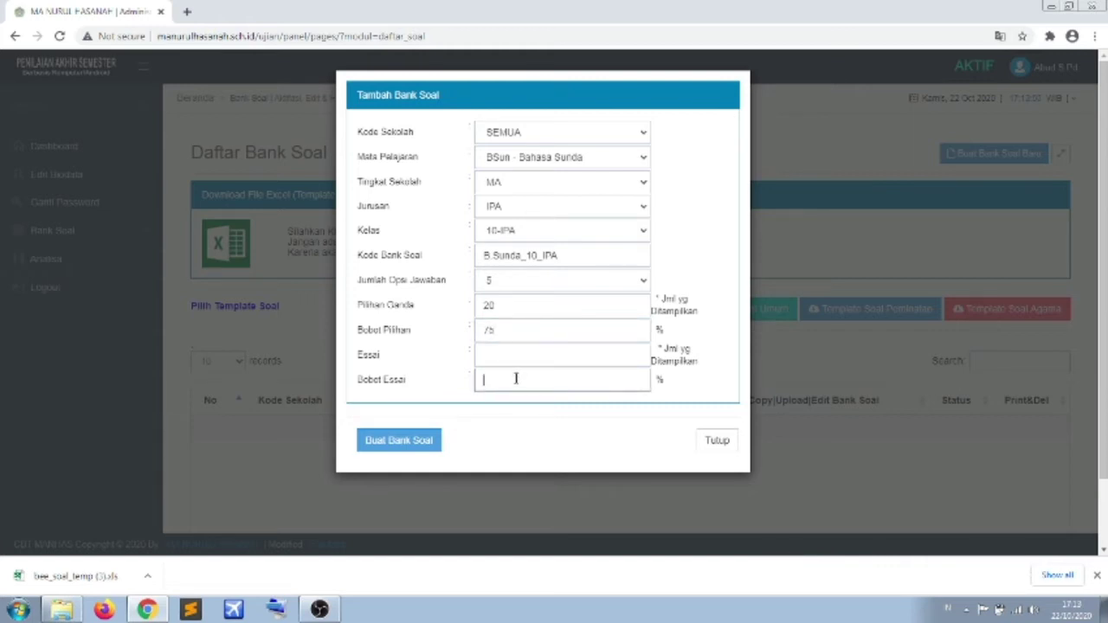
{"action": "type", "text": "25"}
- Blank the Essai count and the 25 Bobot Essai, then select the 75 in Bobot Pilihan
{"action": "left_click", "coordinate": [499, 357]}
{"action": "type", "text": "5"}
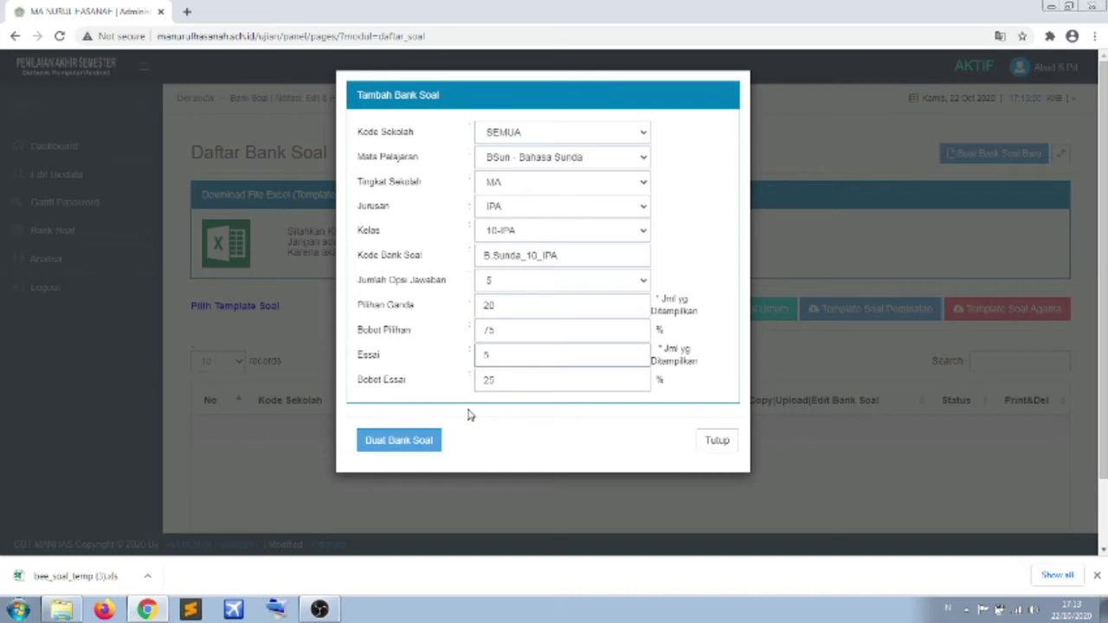
{"action": "key", "text": "BackSpace"}
{"action": "left_click", "coordinate": [513, 385]}
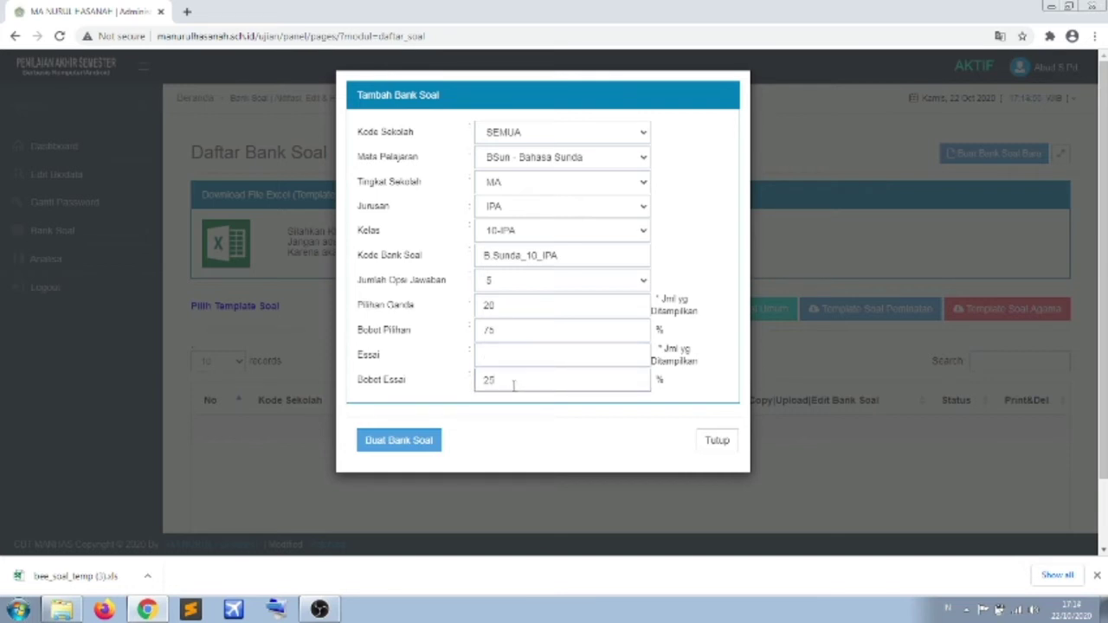
{"action": "key", "text": "BackSpace"}
{"action": "key", "text": "BackSpace"}
{"action": "left_click_drag", "start_coordinate": [511, 330], "coordinate": [468, 331]}
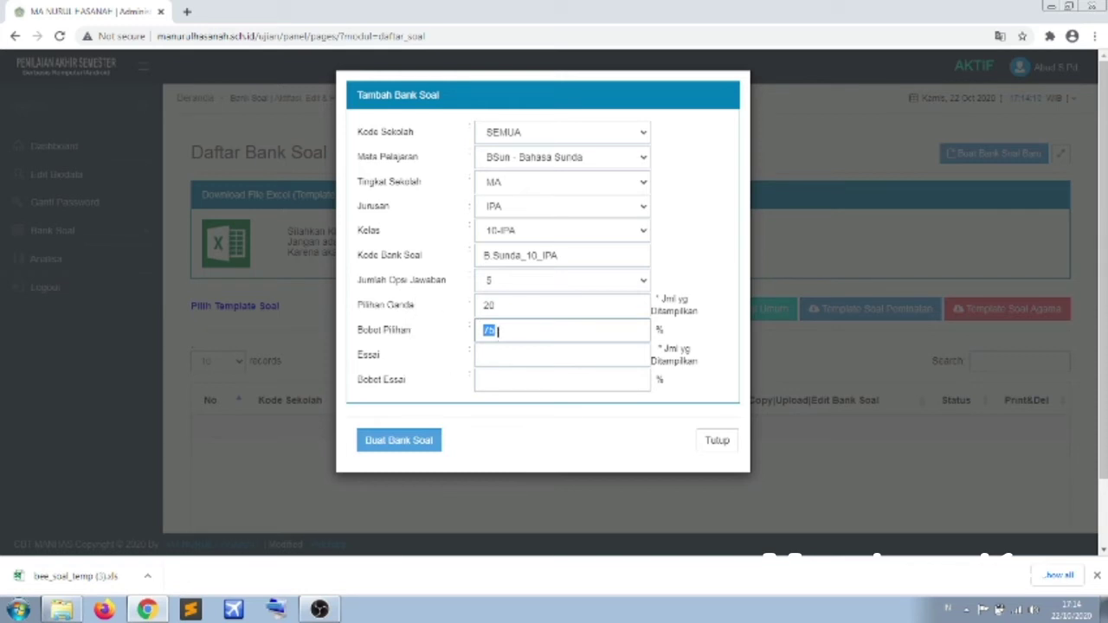
- Set Bobot Pilihan to 100, create the B.Sunda_10_IPA bank soal, and close the form
{"action": "type", "text": "100"}
{"action": "left_click", "coordinate": [389, 450]}
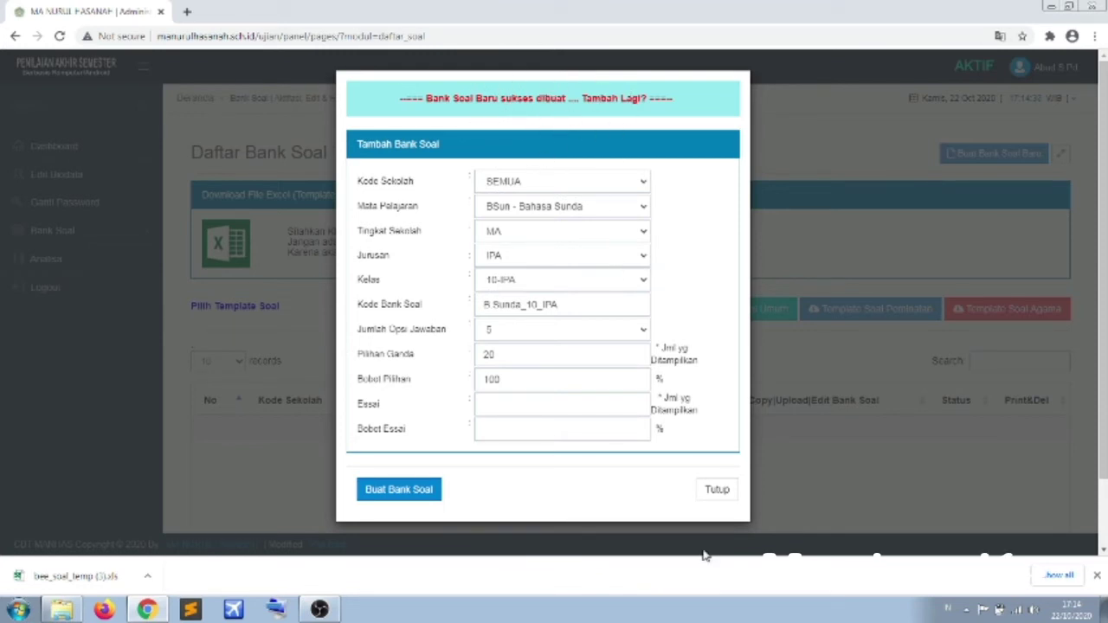
{"action": "left_click", "coordinate": [718, 492]}
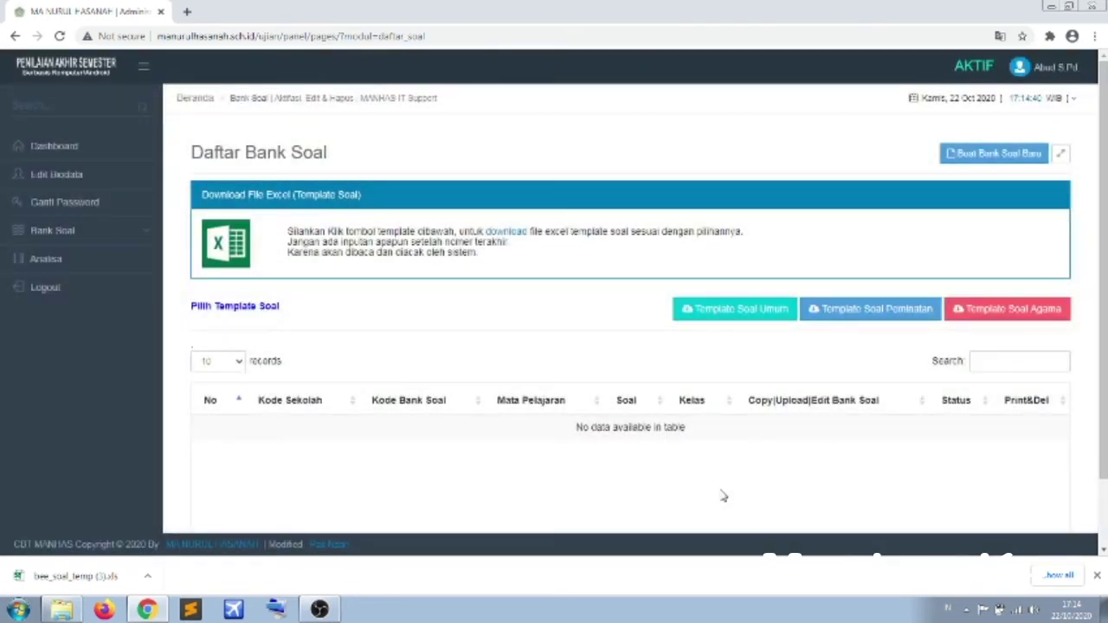
- Scroll the Daftar Bank Soal page and reload it to show B.Sunda_10_IPA with 0 questions
{"action": "scroll", "coordinate": [823, 426], "scroll_direction": "down", "scroll_amount": 1}
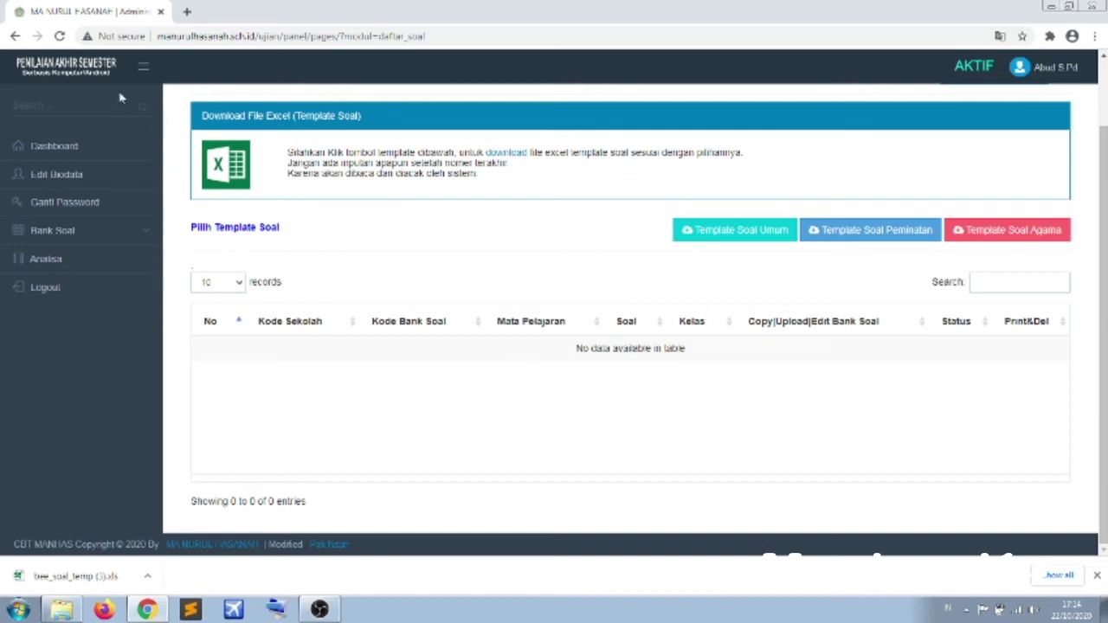
{"action": "left_click", "coordinate": [60, 37]}
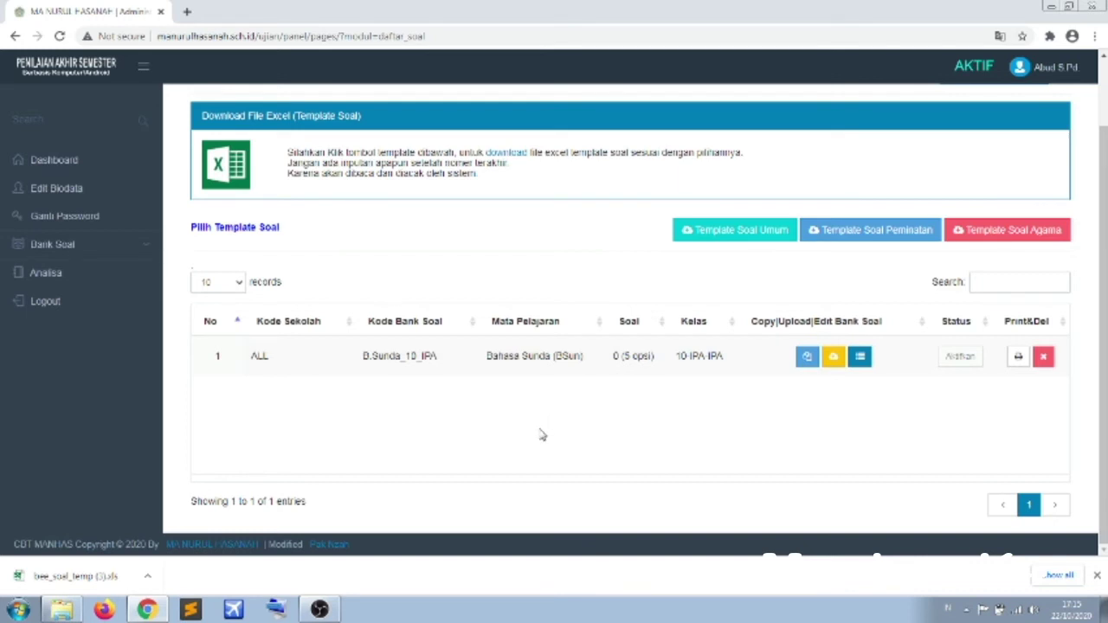
- Open bee_soal_temp (3).xls in Excel and enable editing on its TEMPLATE SOAL sheet
{"action": "left_click", "coordinate": [65, 585]}
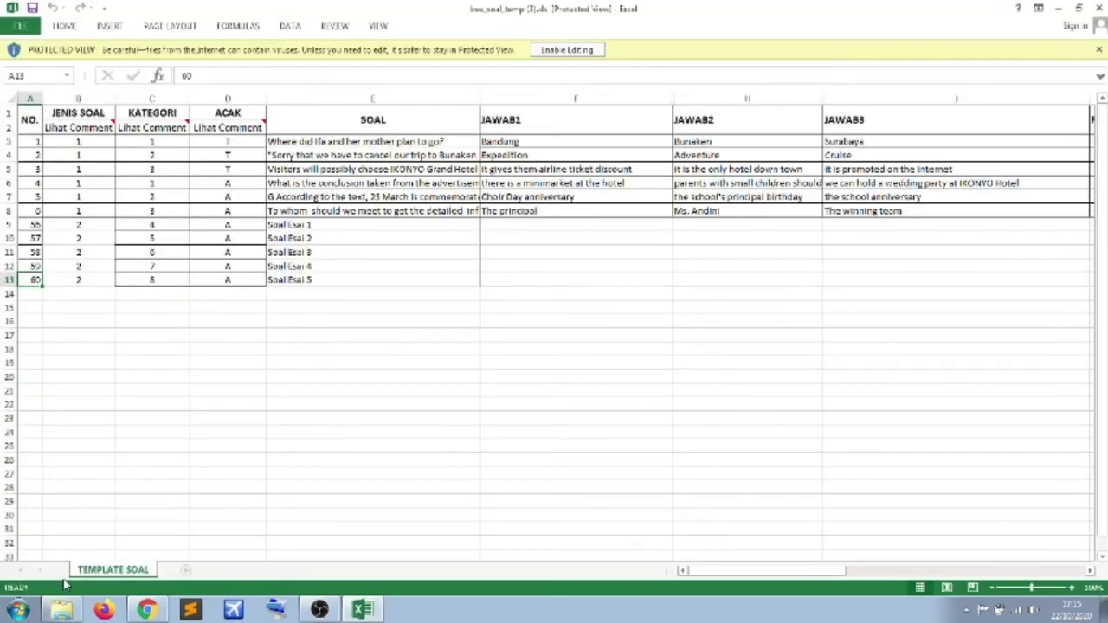
{"action": "left_click", "coordinate": [555, 52]}
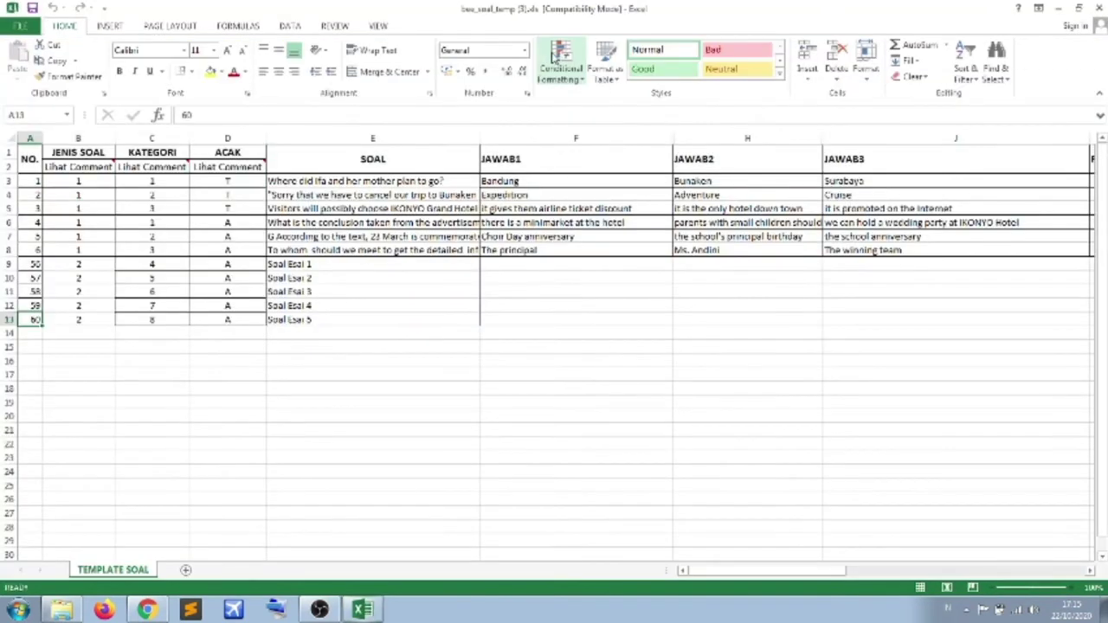
{"action": "left_click", "coordinate": [739, 385]}
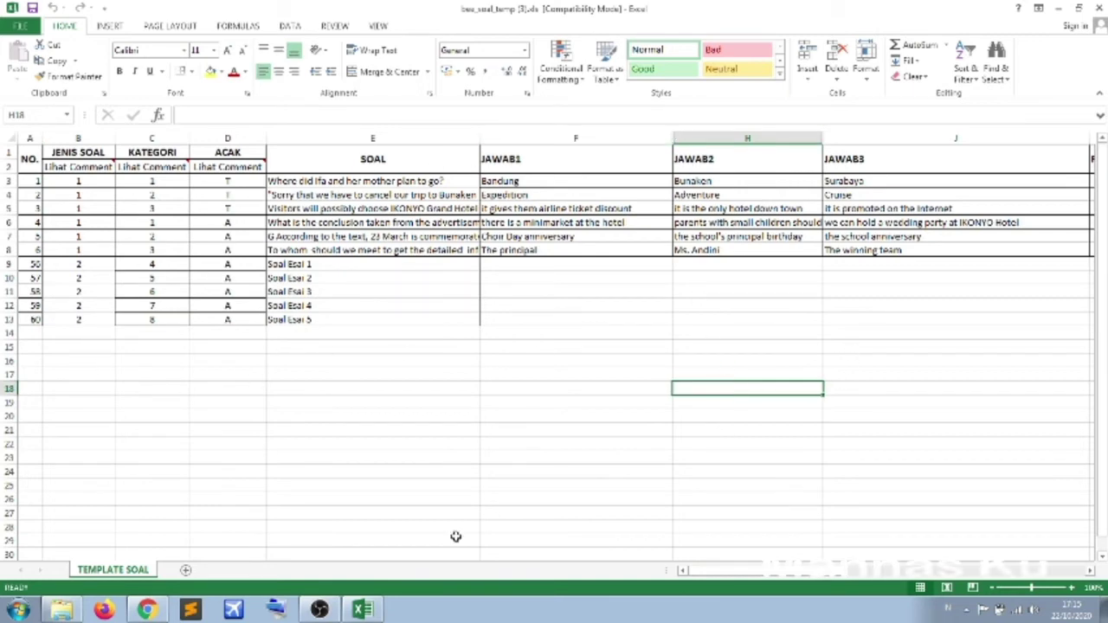
{"action": "left_click_drag", "start_coordinate": [731, 577], "coordinate": [597, 578]}
{"action": "mouse_move", "coordinate": [74, 170]}
{"action": "left_click", "coordinate": [87, 167]}
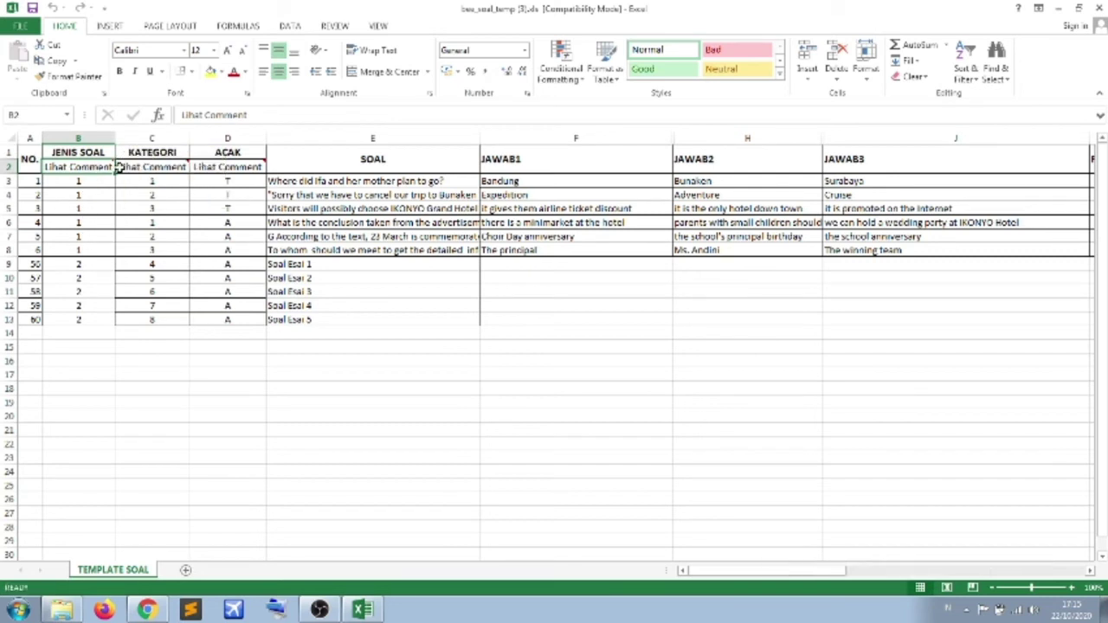
{"action": "mouse_move", "coordinate": [108, 169]}
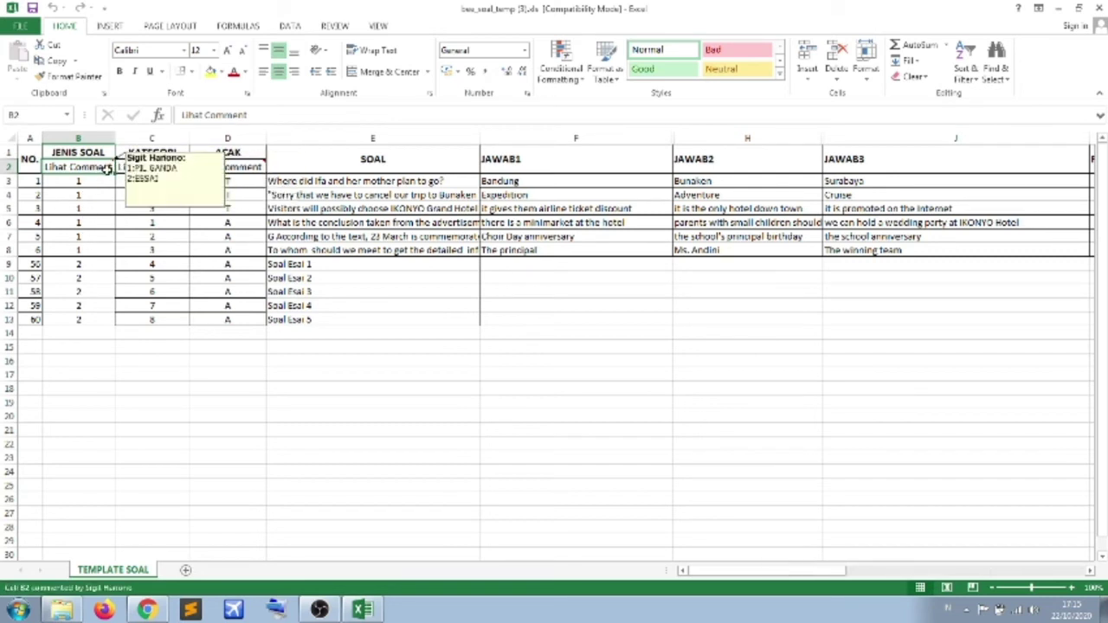
{"action": "left_click", "coordinate": [91, 181]}
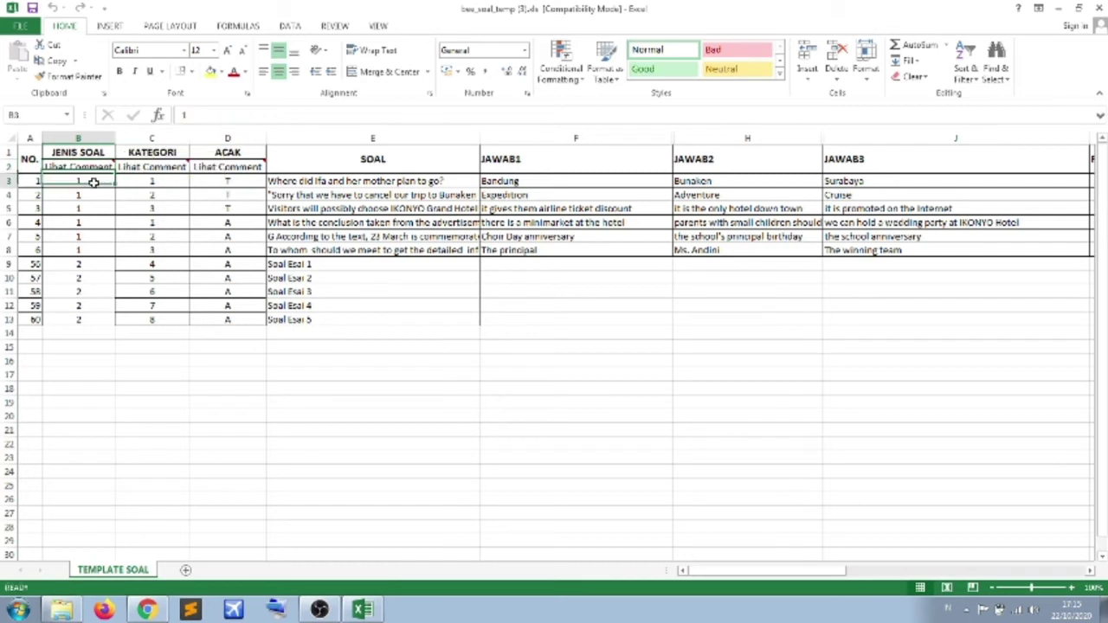
{"action": "left_click", "coordinate": [88, 197]}
{"action": "left_click", "coordinate": [91, 213]}
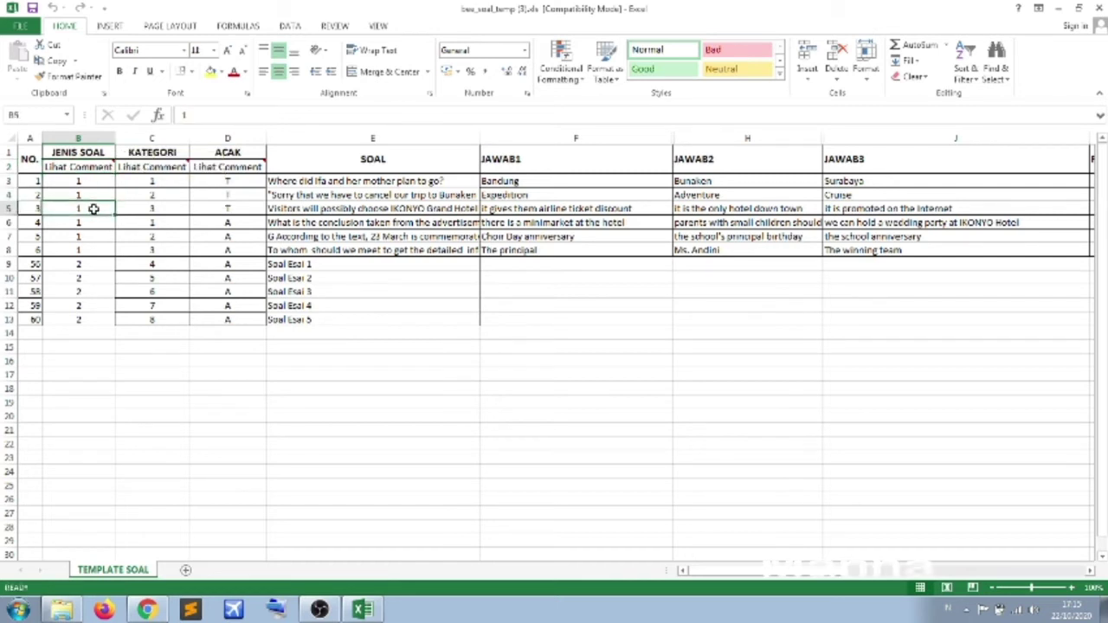
{"action": "left_click", "coordinate": [89, 180]}
{"action": "left_click", "coordinate": [89, 192]}
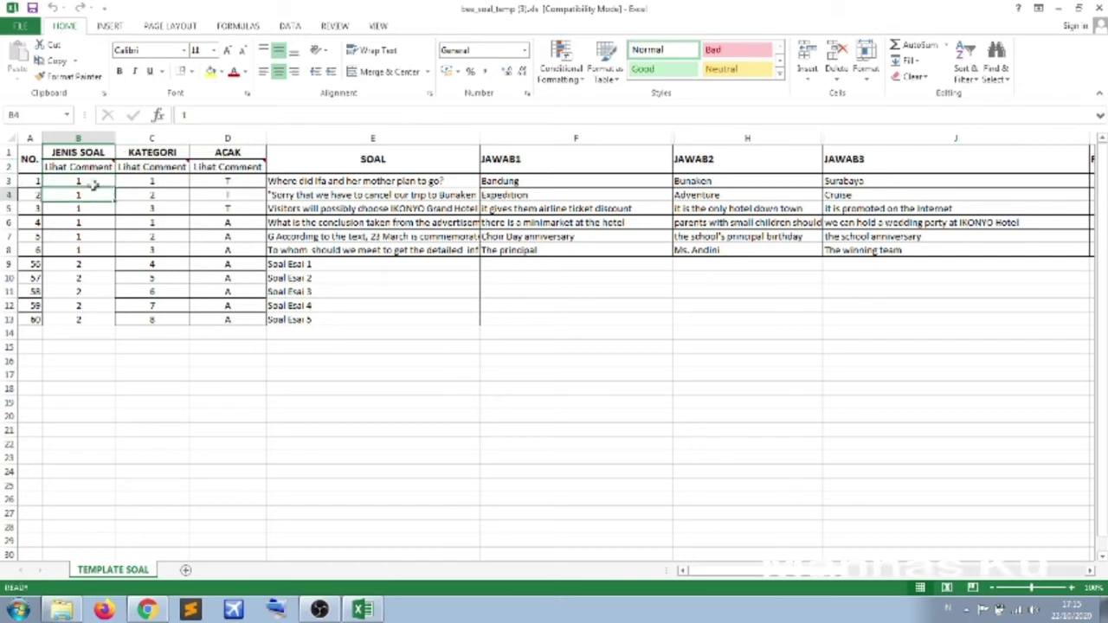
{"action": "left_click", "coordinate": [92, 181]}
{"action": "left_click", "coordinate": [98, 195]}
{"action": "left_click", "coordinate": [98, 207]}
{"action": "left_click", "coordinate": [95, 192]}
{"action": "left_click", "coordinate": [89, 180]}
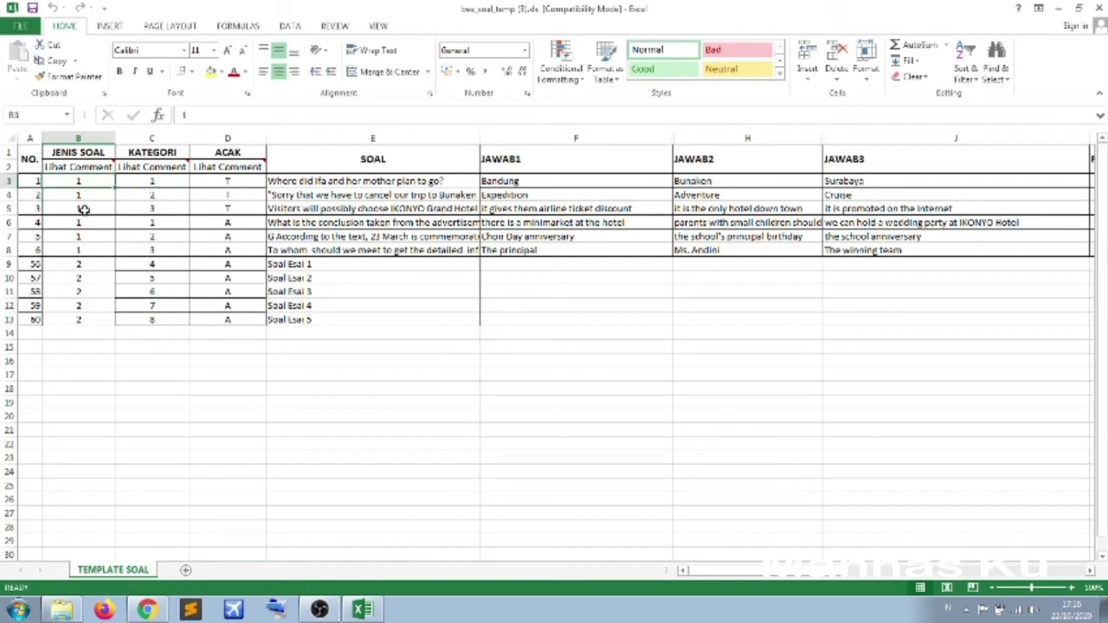
{"action": "left_click", "coordinate": [82, 207]}
{"action": "left_click", "coordinate": [85, 197]}
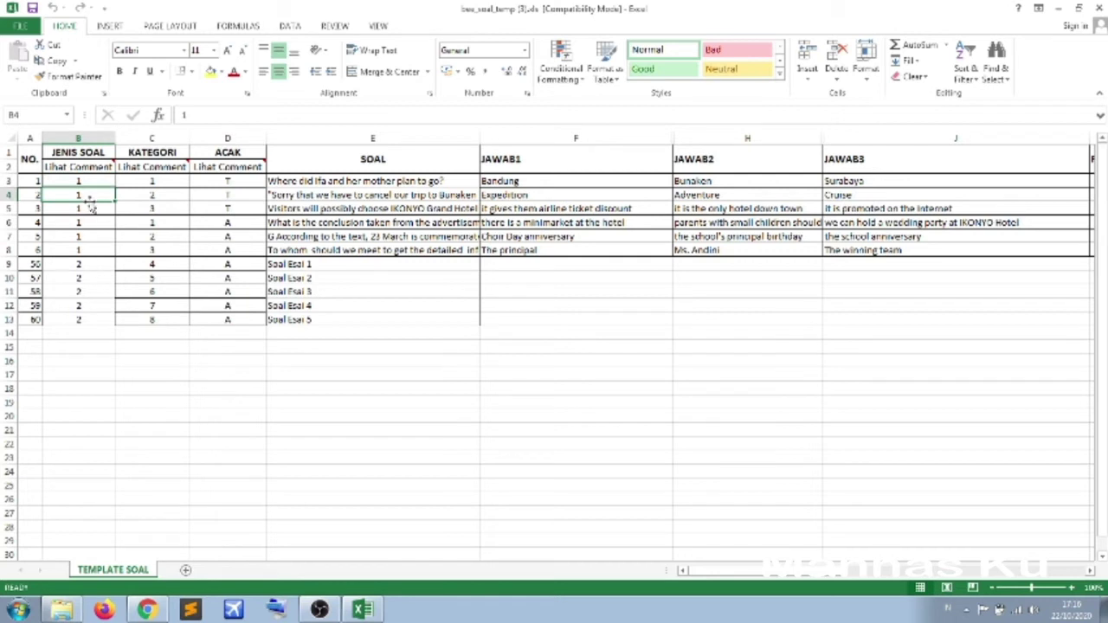
{"action": "left_click", "coordinate": [88, 181]}
{"action": "left_click", "coordinate": [87, 191]}
{"action": "left_click", "coordinate": [92, 180]}
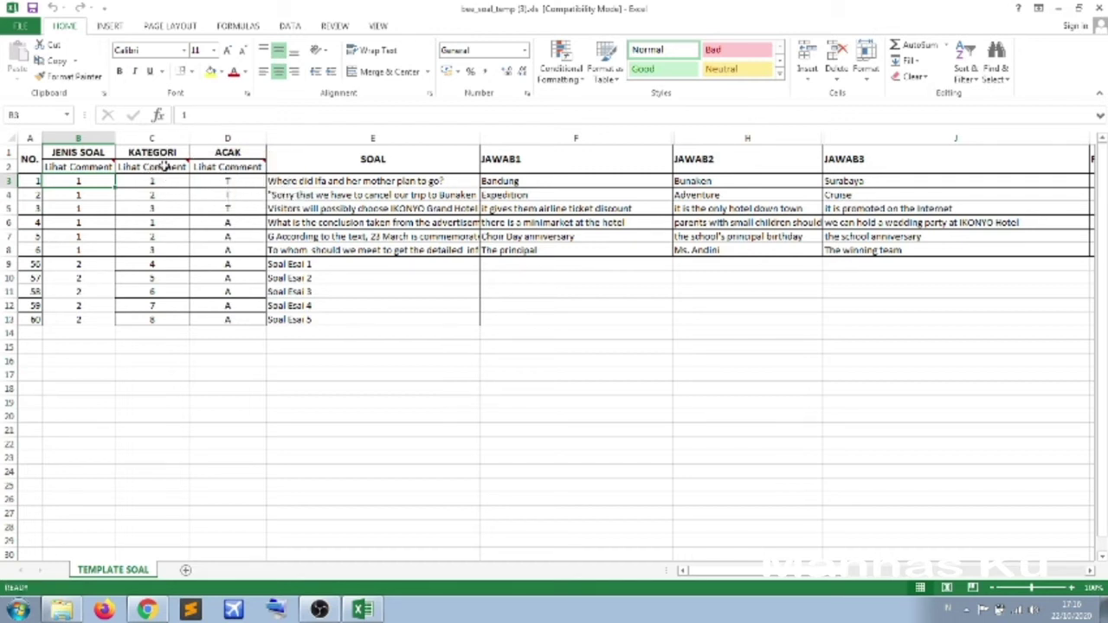
{"action": "mouse_move", "coordinate": [165, 166]}
{"action": "left_click", "coordinate": [161, 180]}
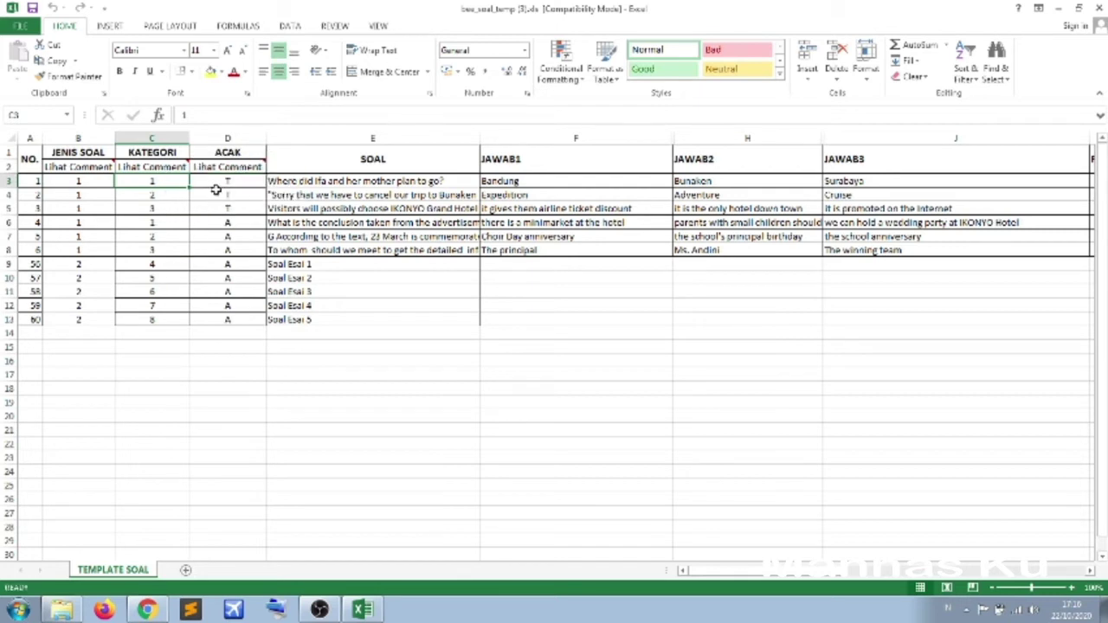
{"action": "left_click", "coordinate": [234, 164]}
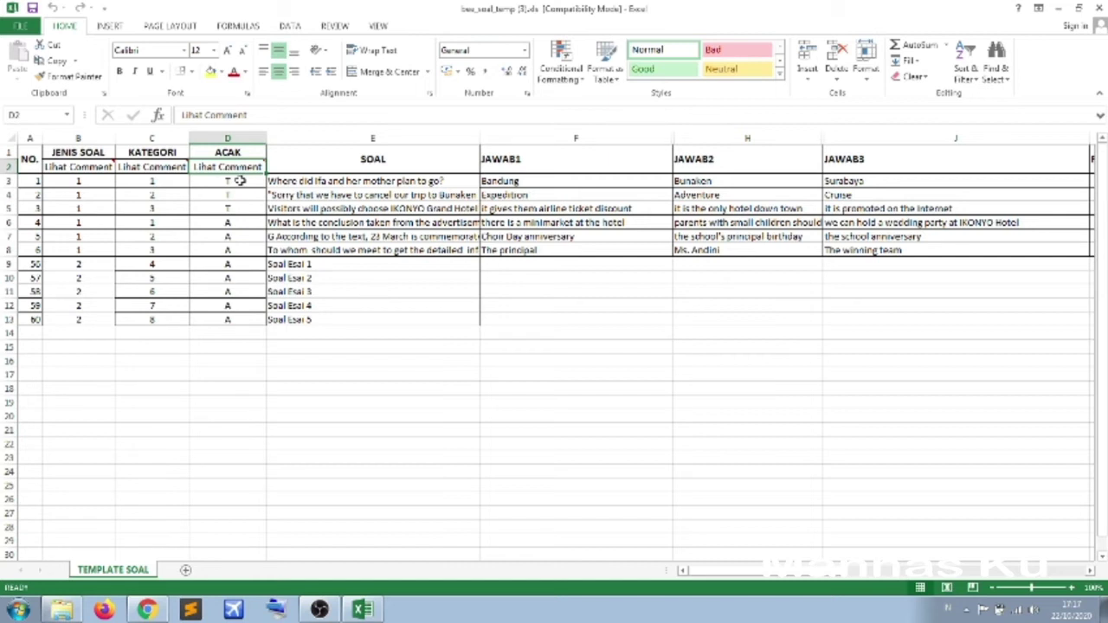
{"action": "left_click", "coordinate": [239, 181]}
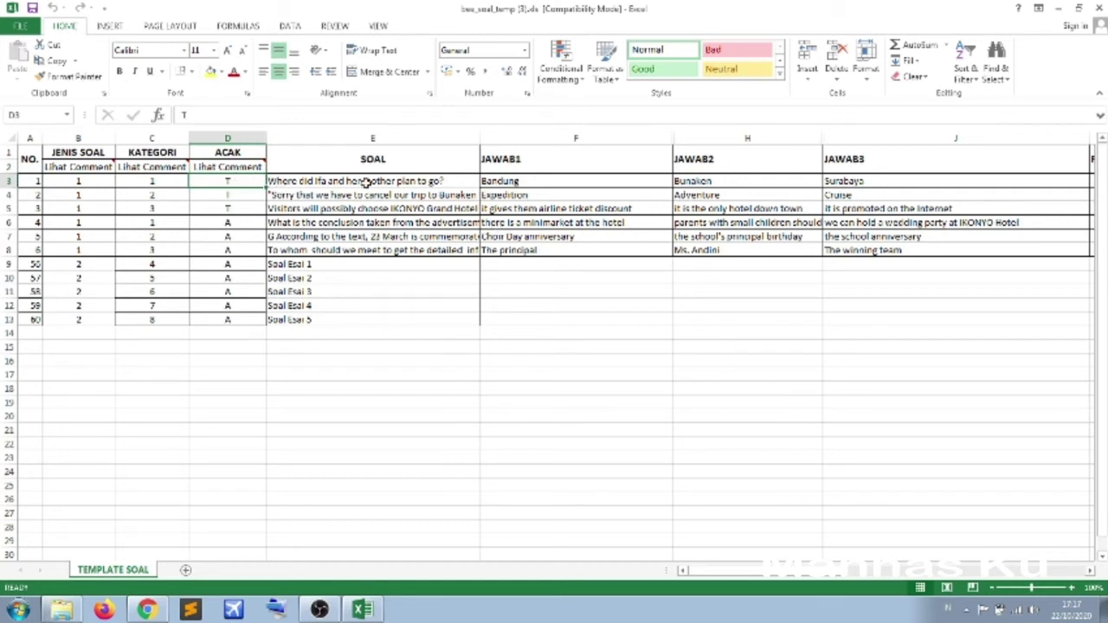
{"action": "left_click", "coordinate": [228, 170]}
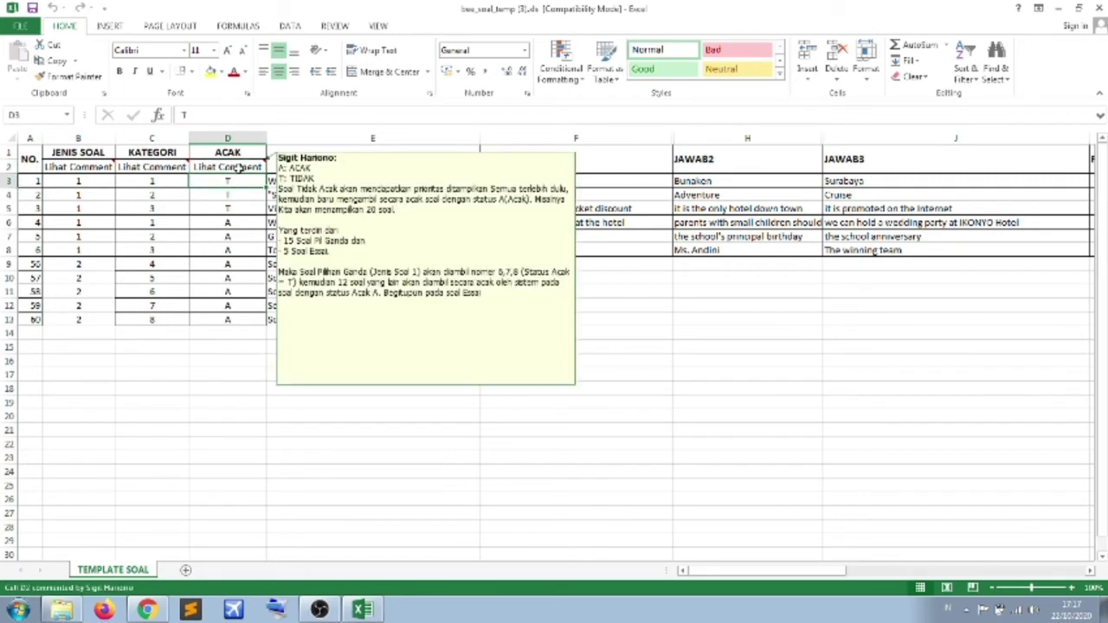
{"action": "left_click", "coordinate": [237, 177]}
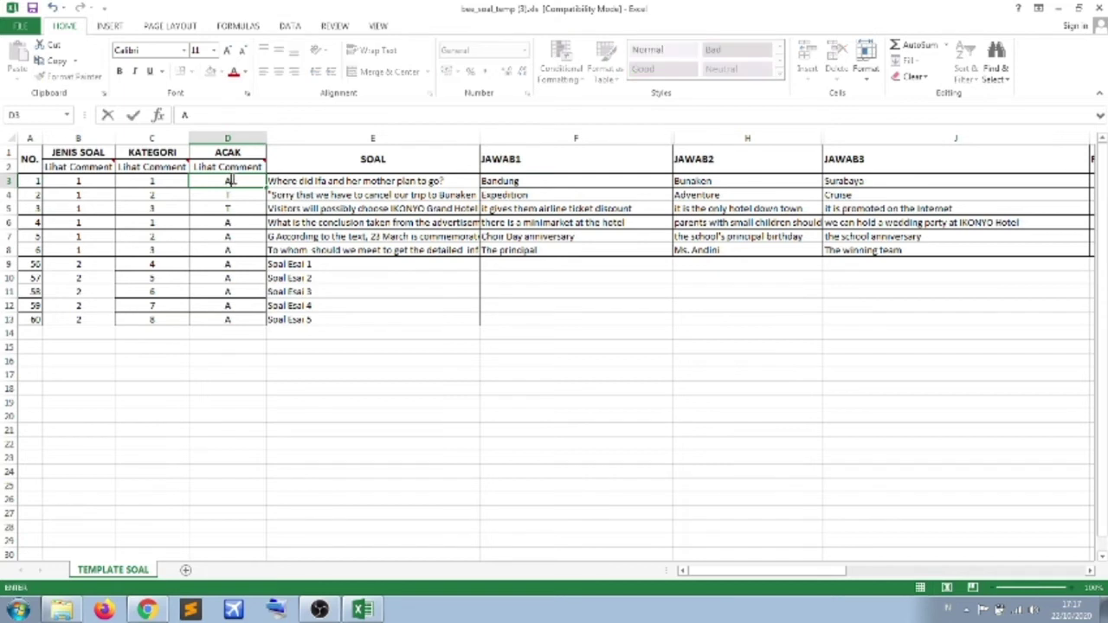
{"action": "left_click", "coordinate": [227, 223]}
{"action": "left_click", "coordinate": [228, 180]}
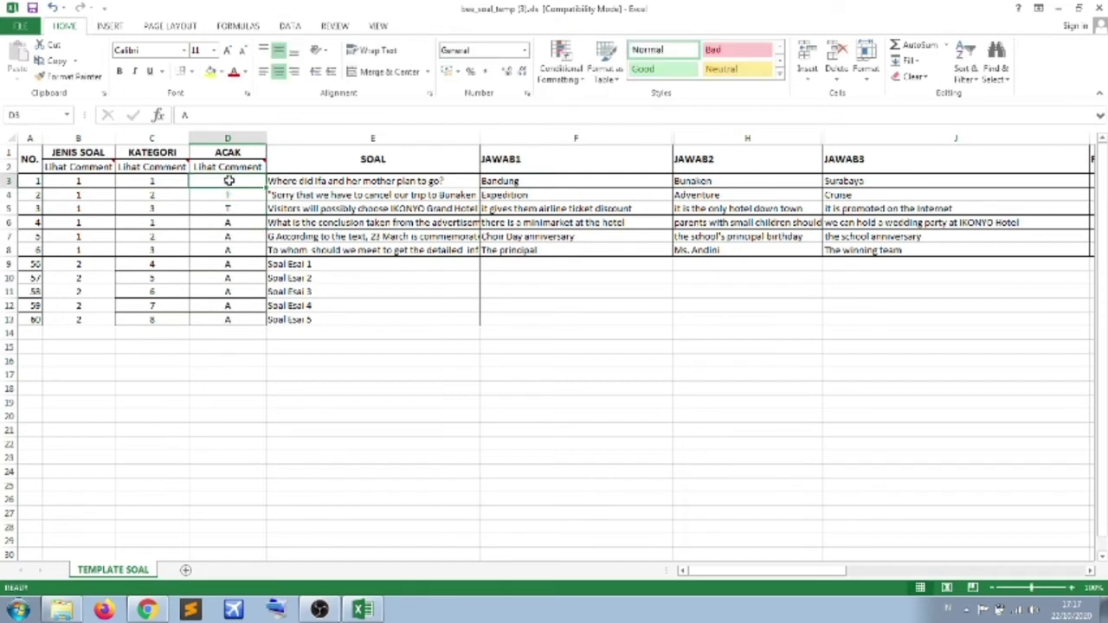
{"action": "type", "text": "T"}
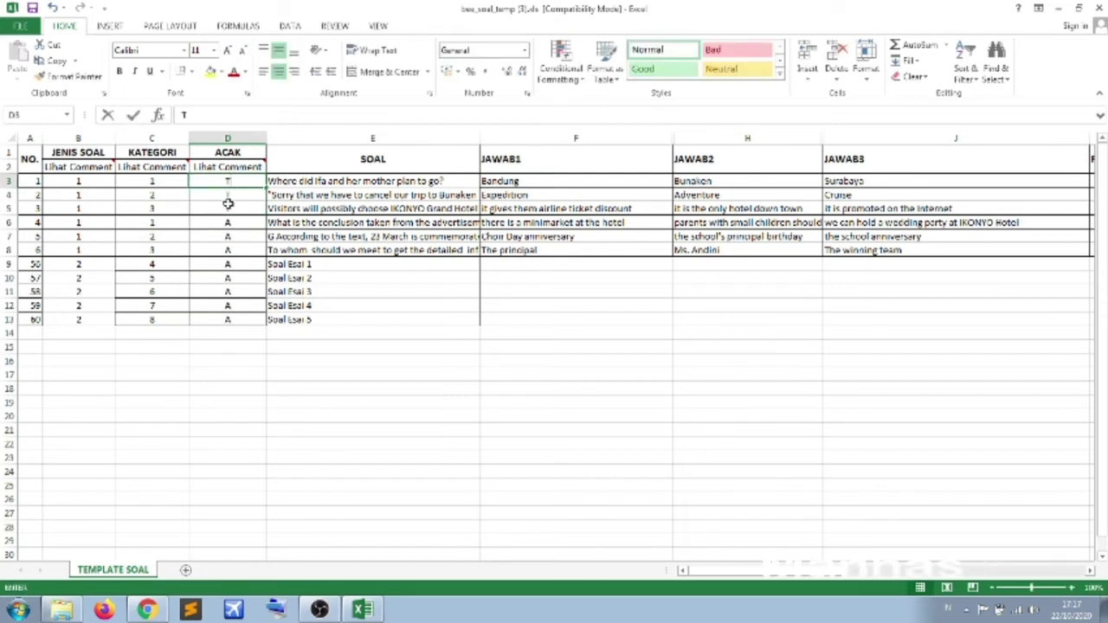
- Read each question in SOAL cells E3 to E8, from the first question to the 23 March one
{"action": "left_click", "coordinate": [370, 335]}
{"action": "left_click", "coordinate": [356, 179]}
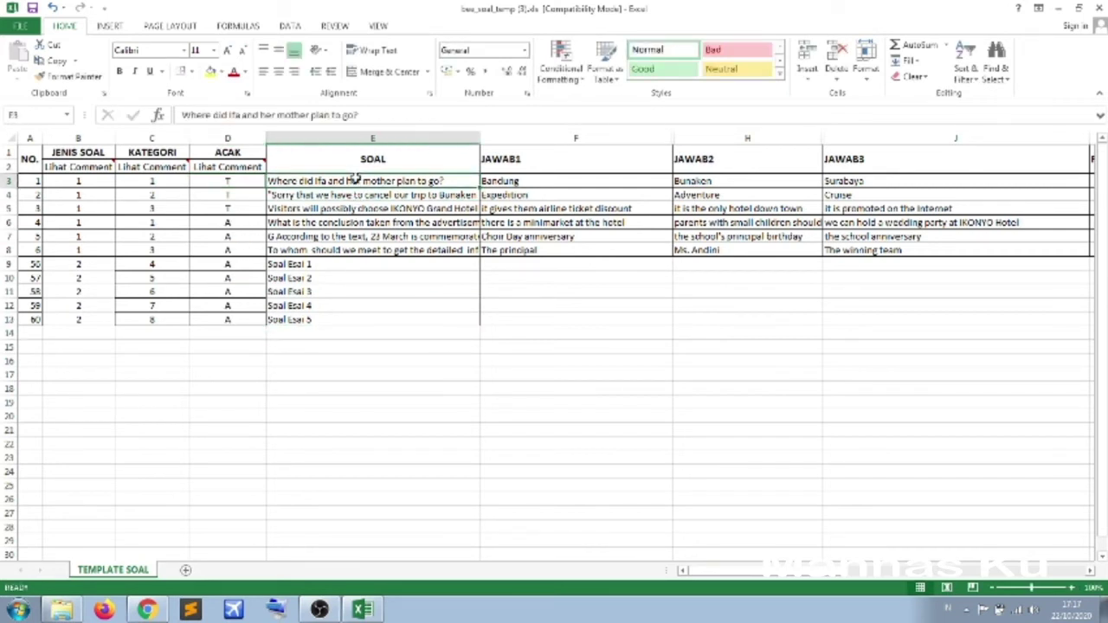
{"action": "left_click", "coordinate": [372, 155]}
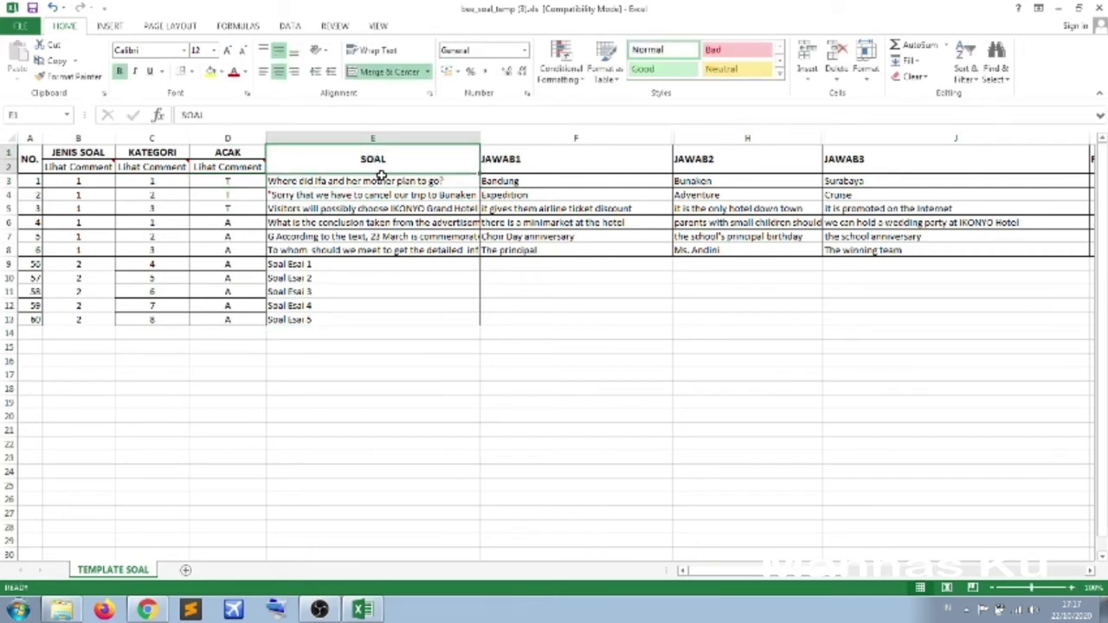
{"action": "left_click", "coordinate": [381, 180]}
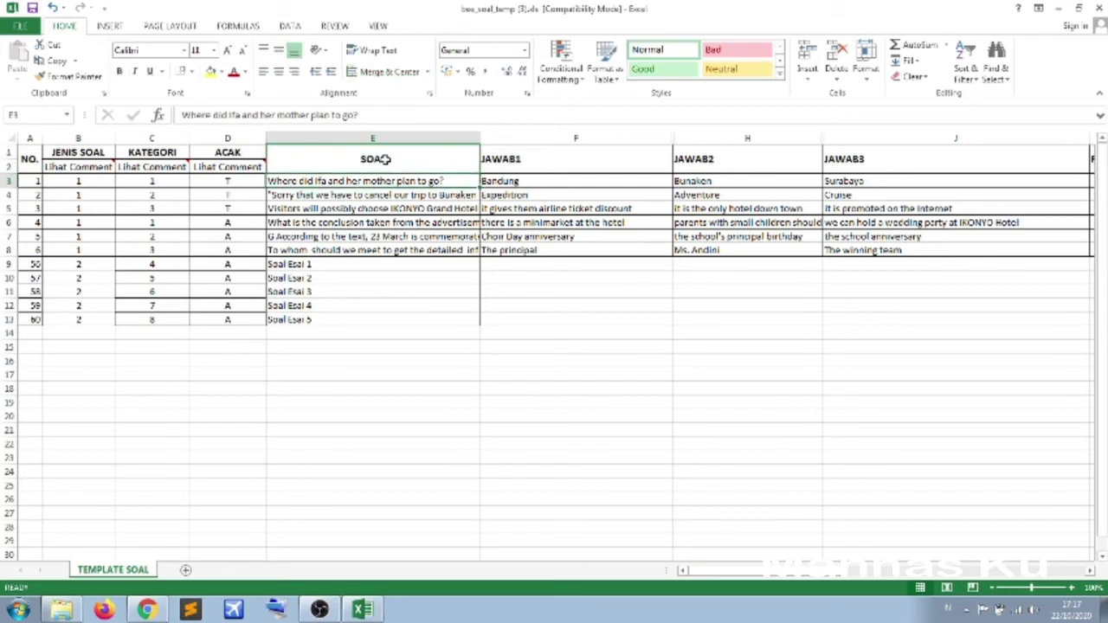
{"action": "left_click", "coordinate": [390, 212]}
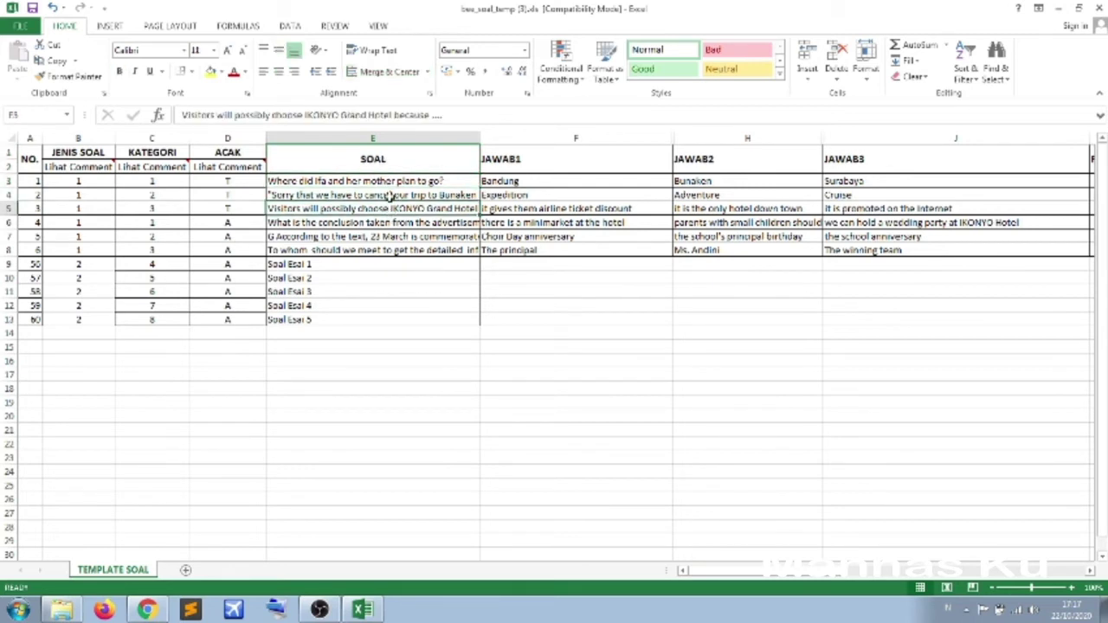
{"action": "left_click", "coordinate": [390, 197]}
{"action": "left_click", "coordinate": [384, 180]}
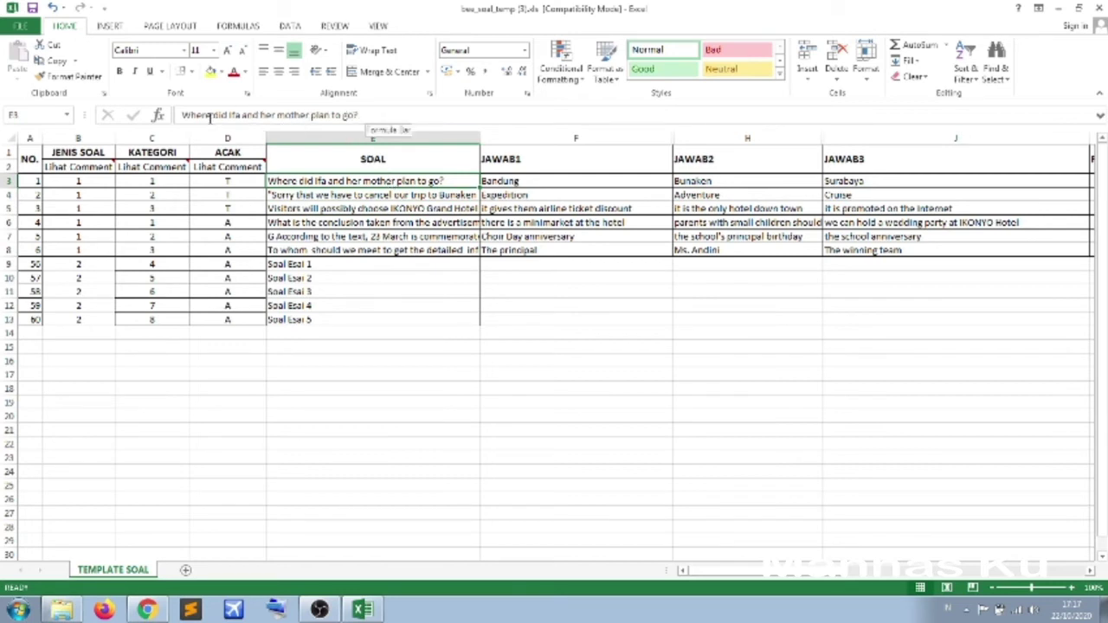
{"action": "left_click", "coordinate": [339, 263]}
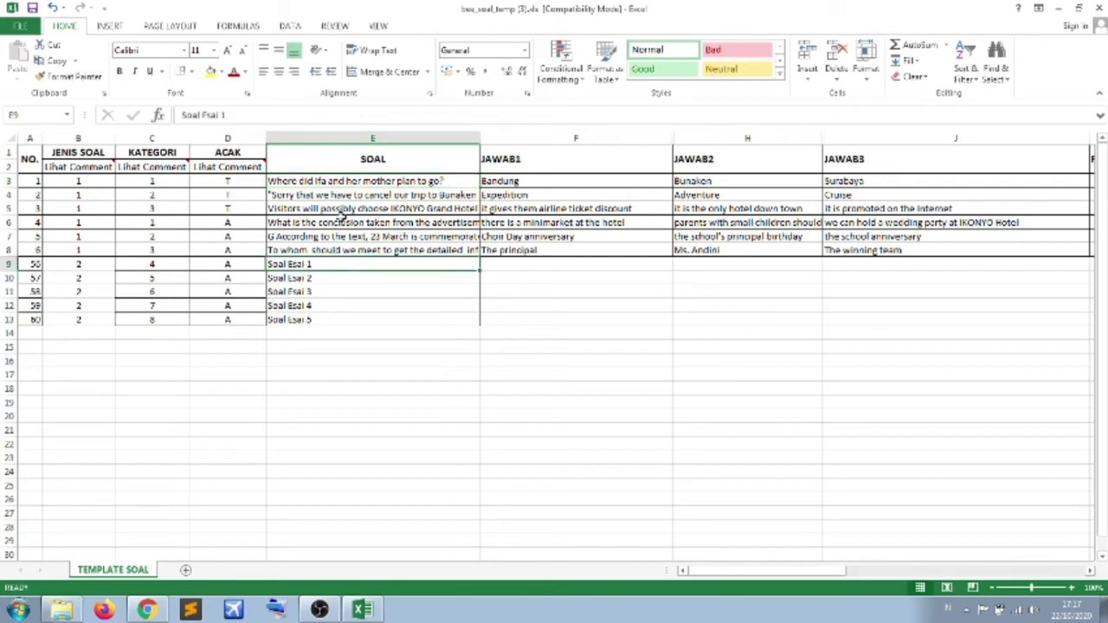
{"action": "left_click_drag", "start_coordinate": [343, 214], "coordinate": [348, 192]}
{"action": "left_click", "coordinate": [355, 181]}
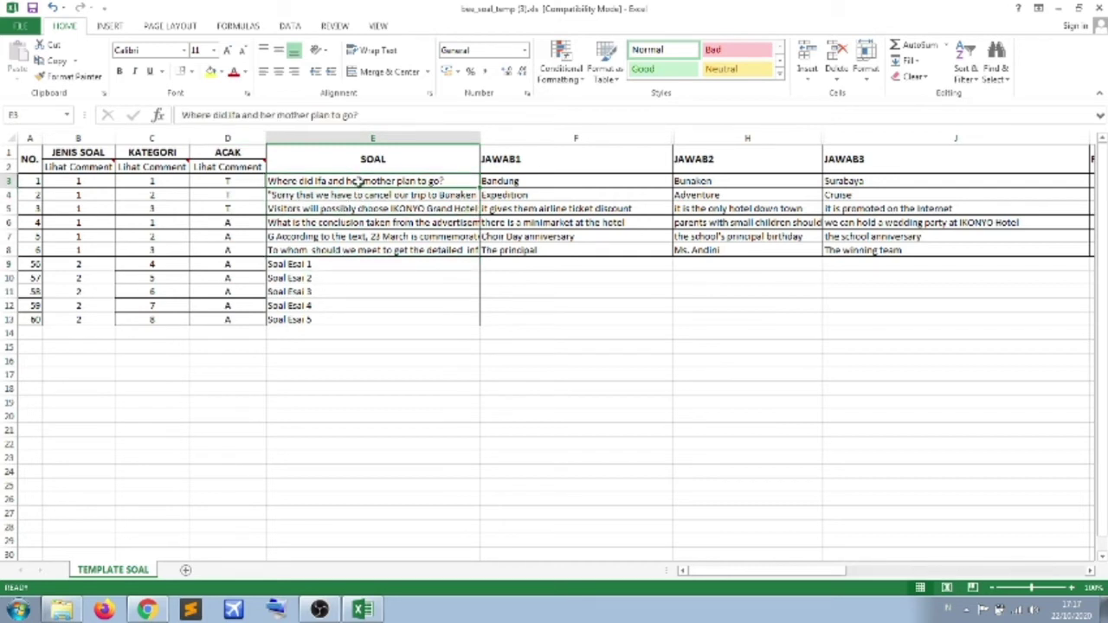
{"action": "left_click", "coordinate": [384, 250]}
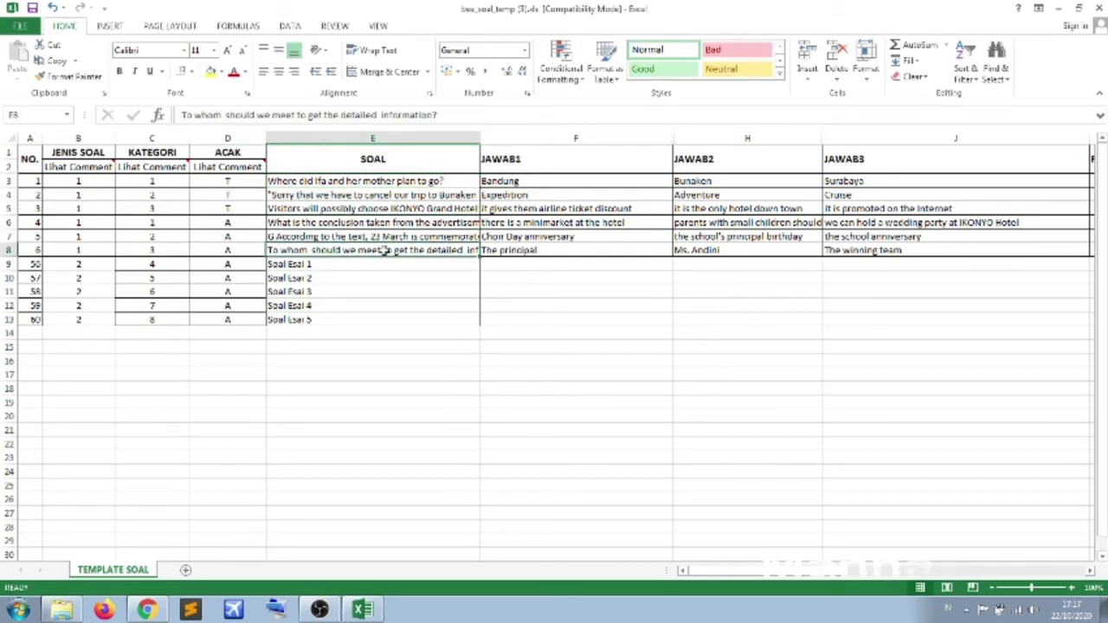
{"action": "left_click", "coordinate": [381, 237]}
{"action": "left_click", "coordinate": [381, 223]}
{"action": "left_click", "coordinate": [383, 209]}
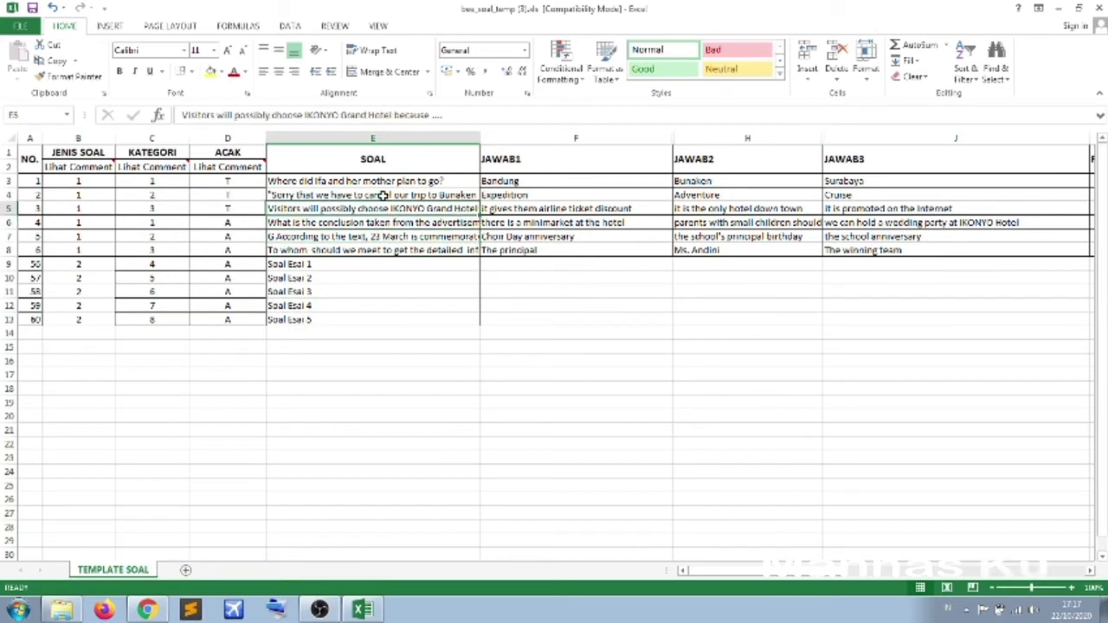
{"action": "left_click", "coordinate": [382, 195]}
{"action": "left_click", "coordinate": [381, 181]}
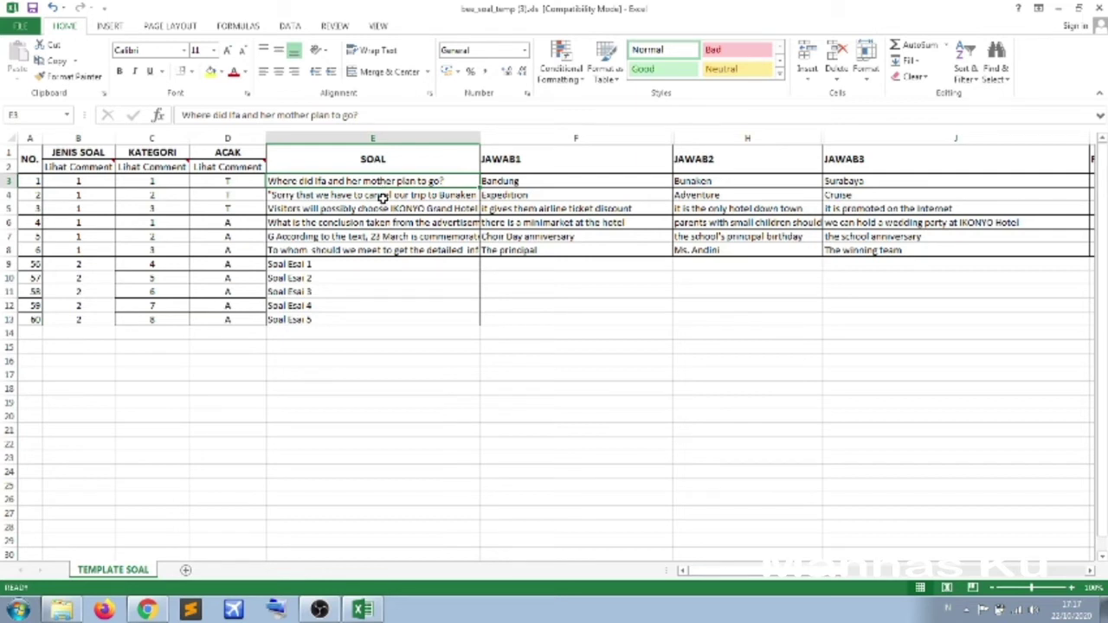
- Re-check the advertisement, Bunaken, IKONYO and 23 March questions, then switch to Explorer's Videos library
{"action": "left_click", "coordinate": [383, 224]}
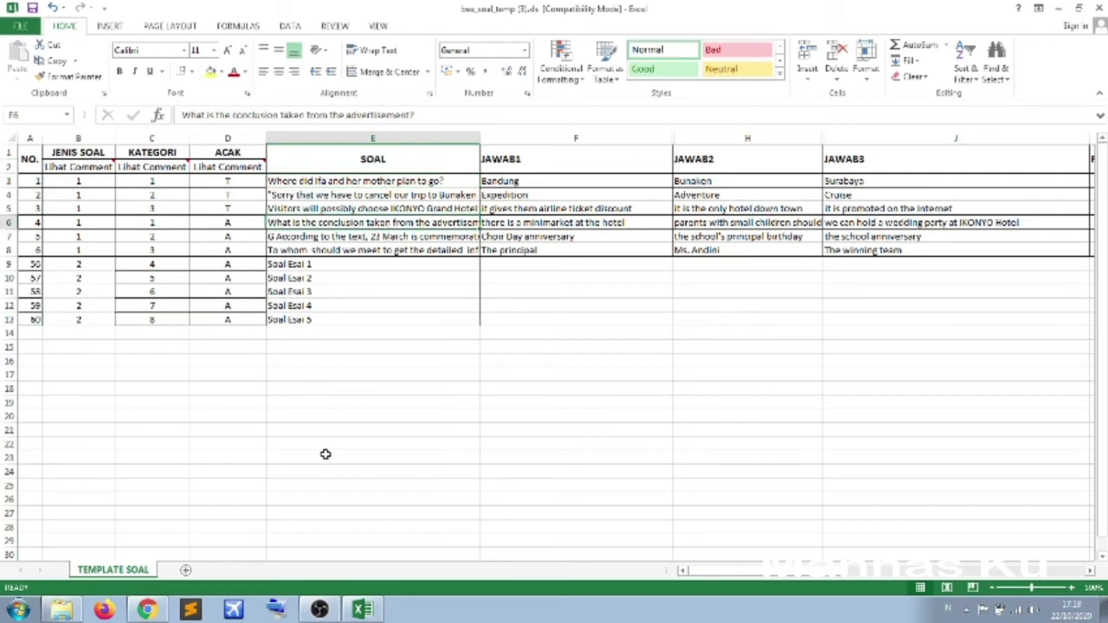
{"action": "left_click", "coordinate": [374, 197]}
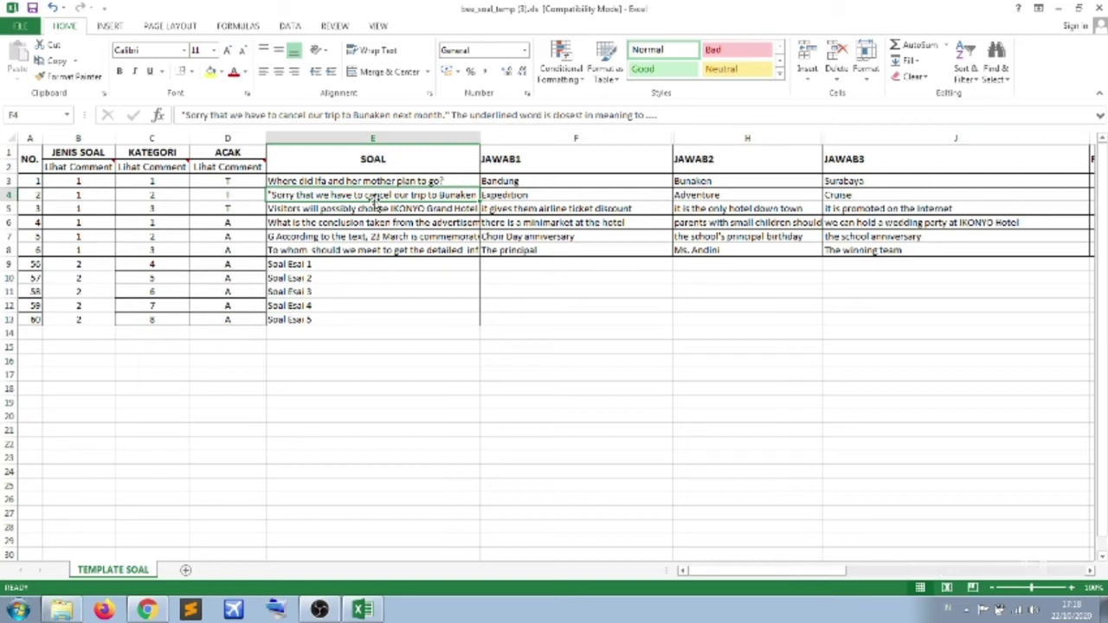
{"action": "left_click", "coordinate": [370, 224]}
{"action": "left_click", "coordinate": [381, 208]}
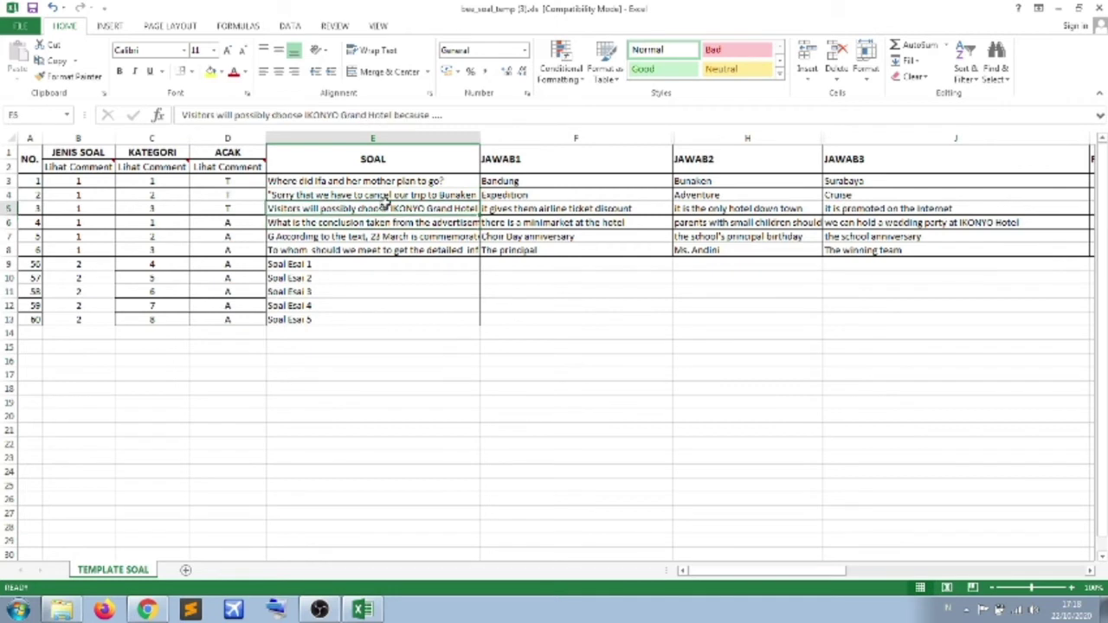
{"action": "left_click", "coordinate": [394, 196]}
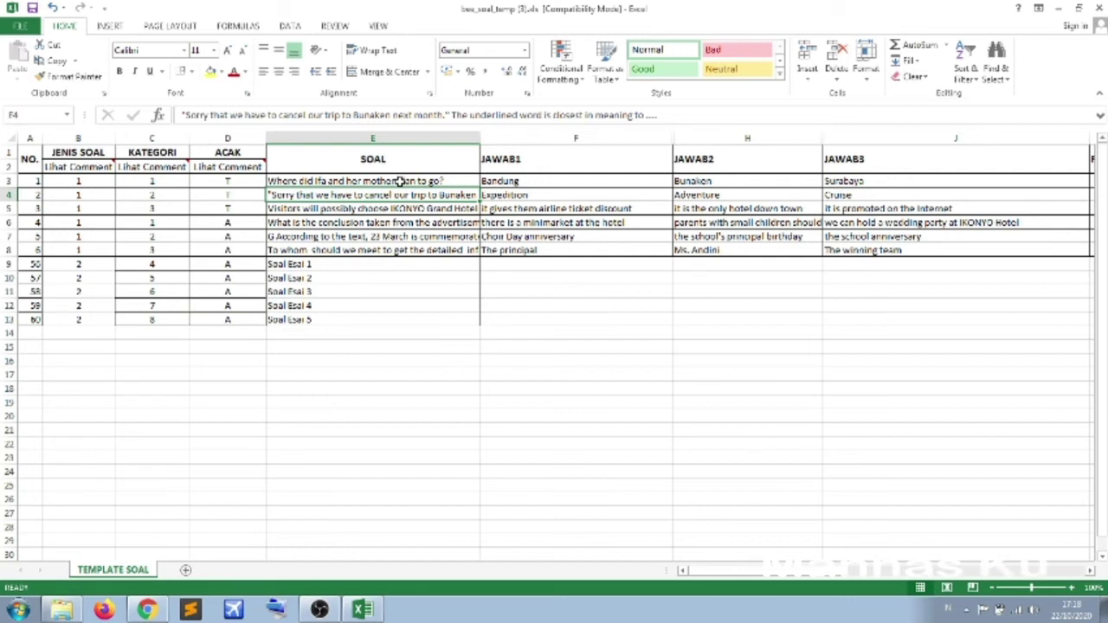
{"action": "left_click", "coordinate": [398, 180]}
{"action": "left_click", "coordinate": [396, 208]}
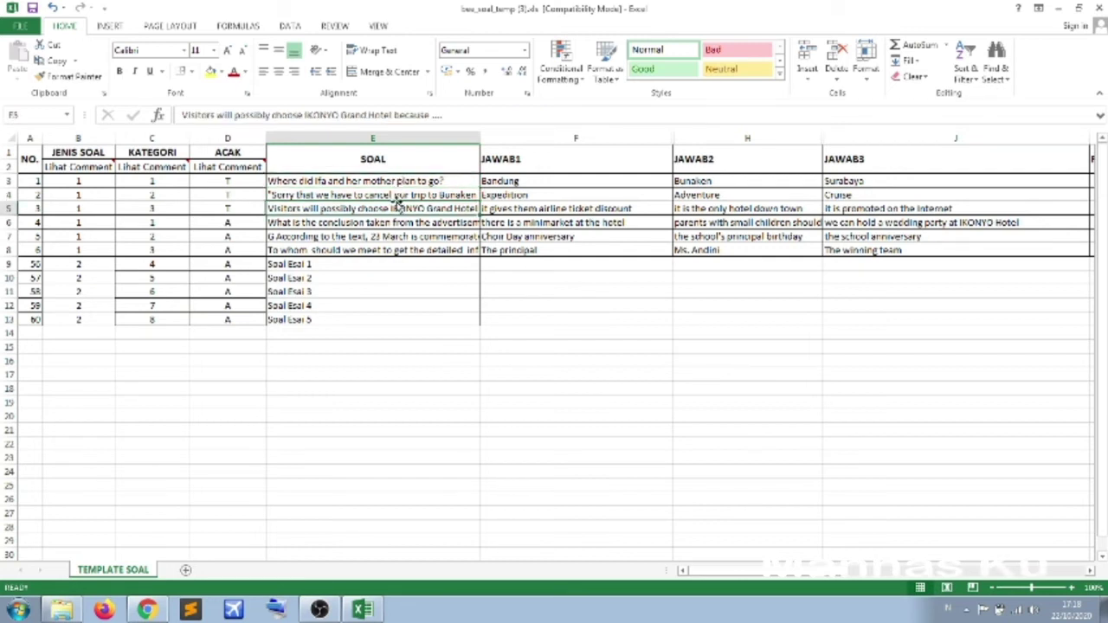
{"action": "left_click", "coordinate": [403, 196]}
{"action": "left_click", "coordinate": [402, 180]}
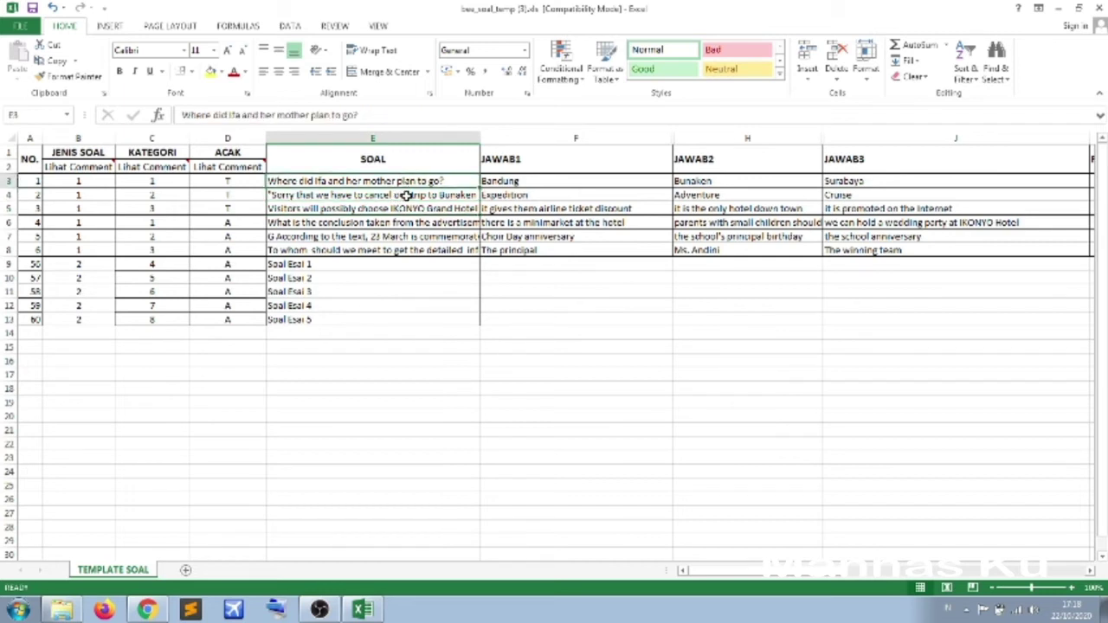
{"action": "left_click", "coordinate": [406, 195]}
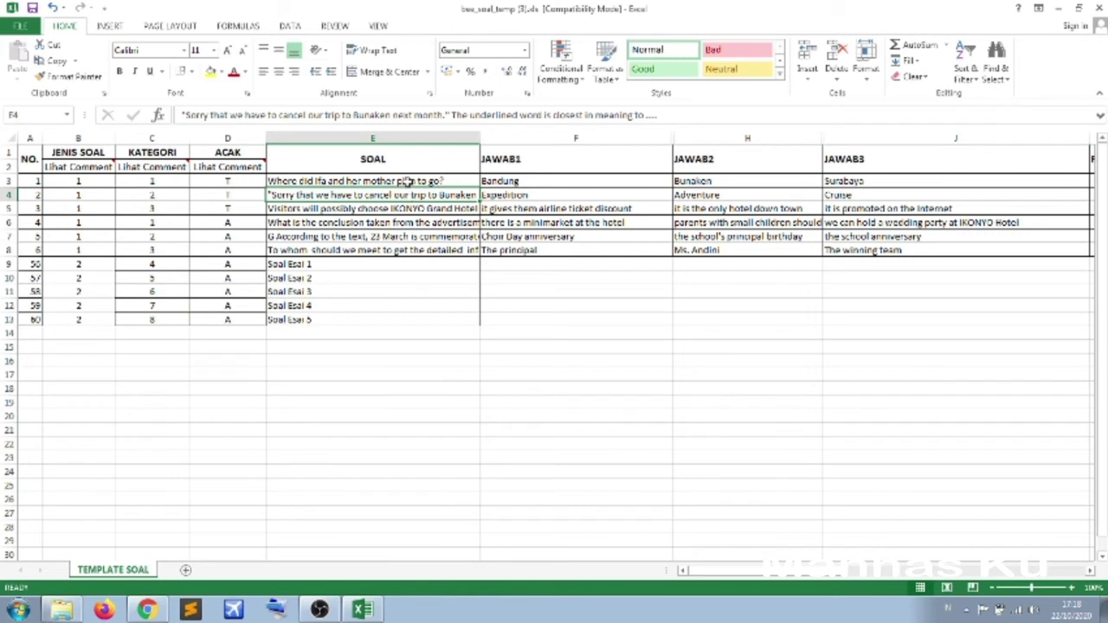
{"action": "left_click", "coordinate": [406, 181]}
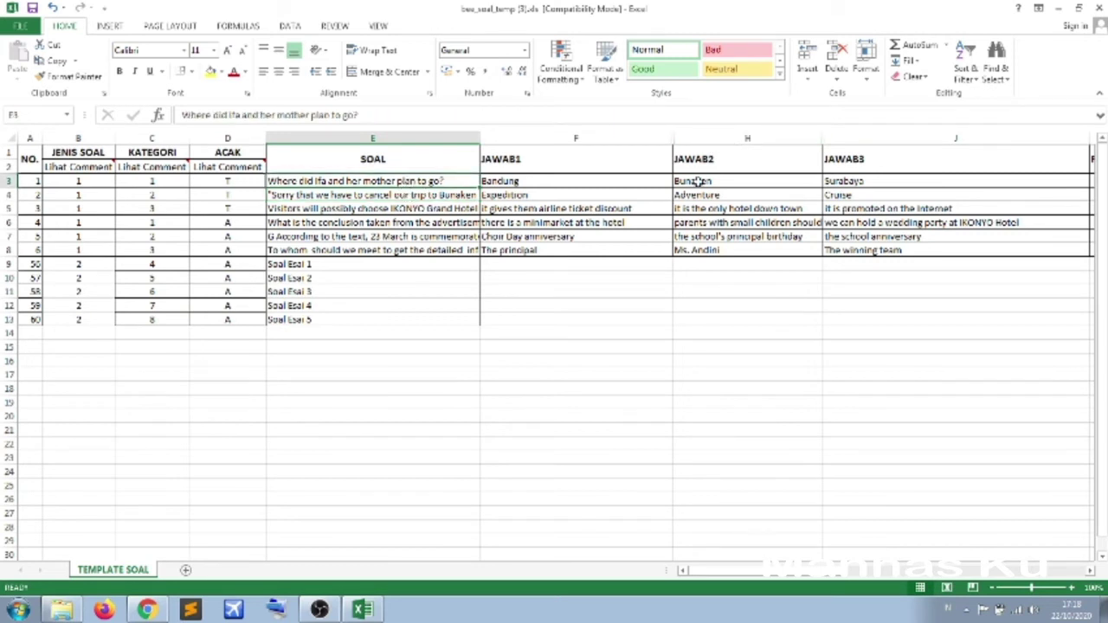
{"action": "left_click", "coordinate": [387, 236]}
{"action": "left_click", "coordinate": [378, 182]}
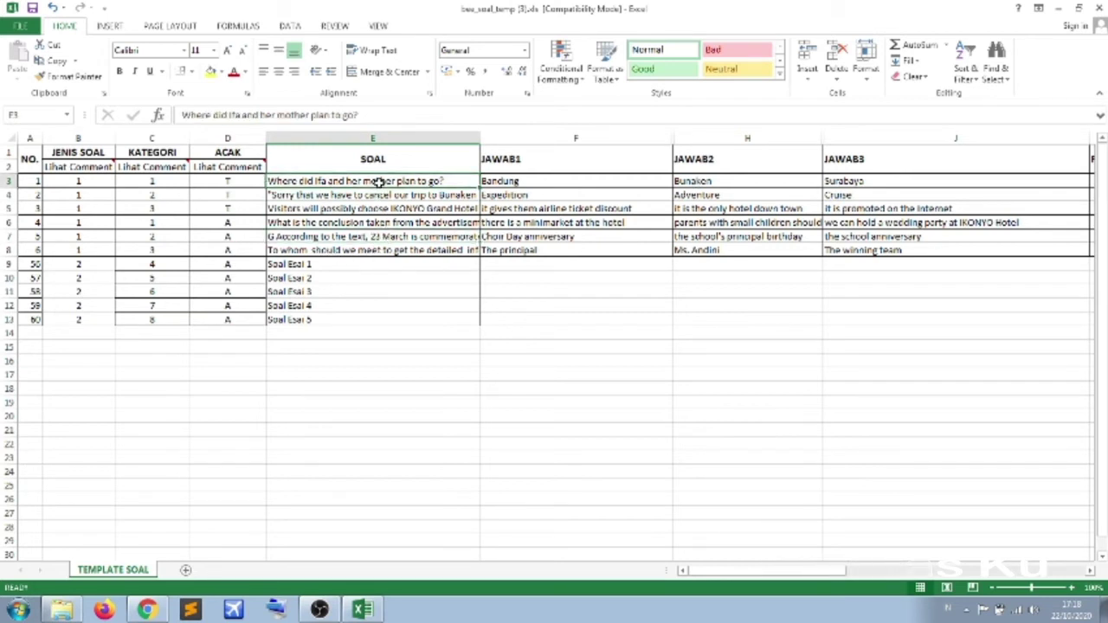
{"action": "left_click", "coordinate": [391, 237]}
{"action": "left_click", "coordinate": [396, 192]}
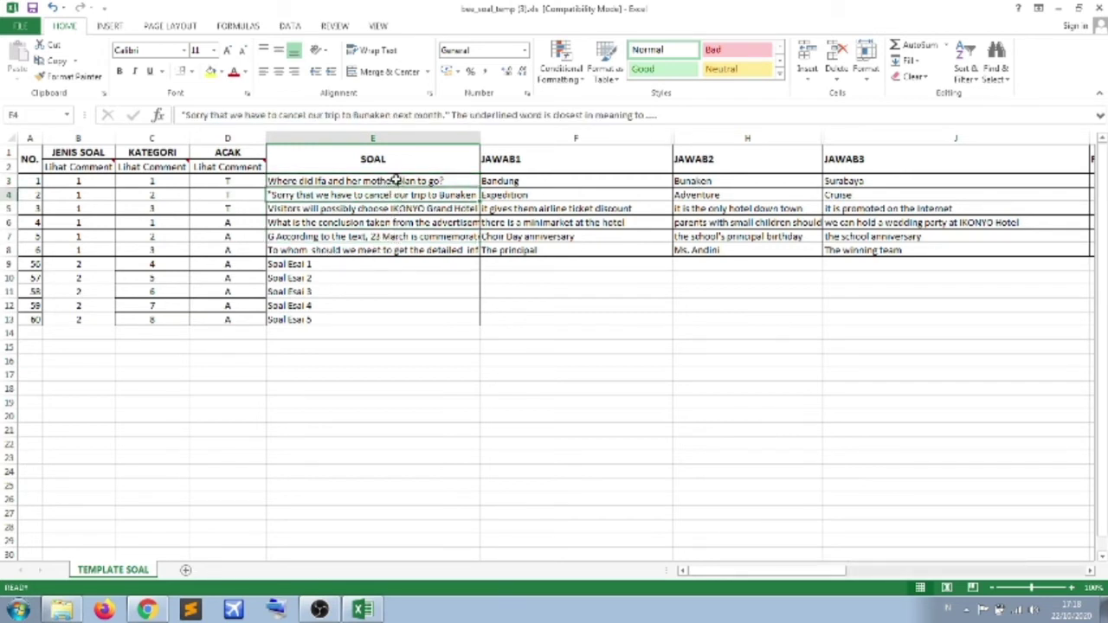
{"action": "left_click", "coordinate": [396, 180]}
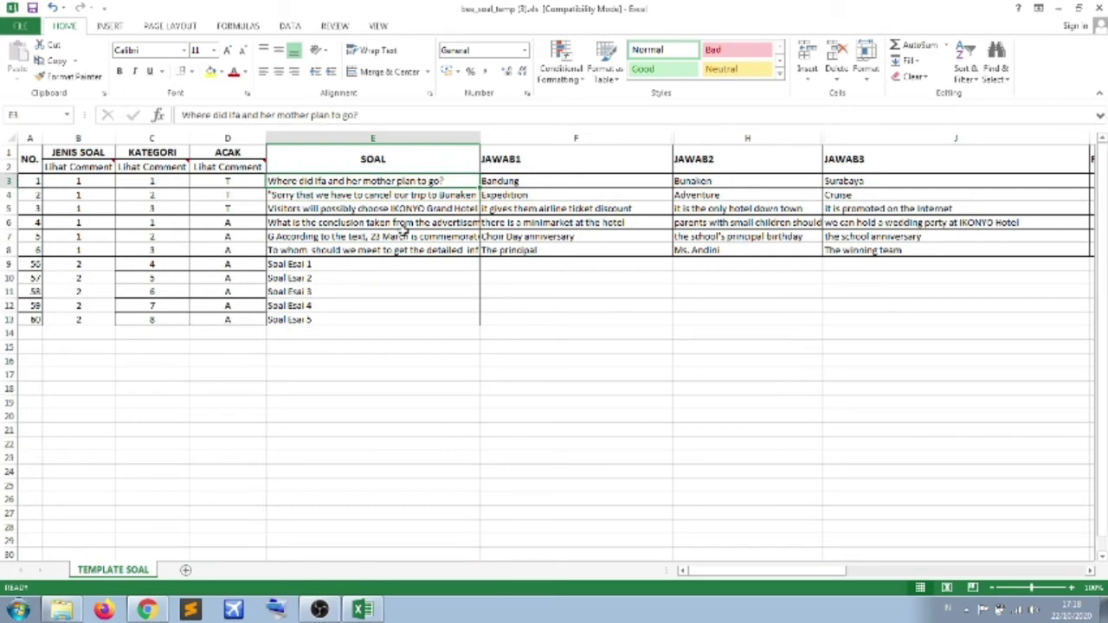
{"action": "left_click", "coordinate": [404, 235]}
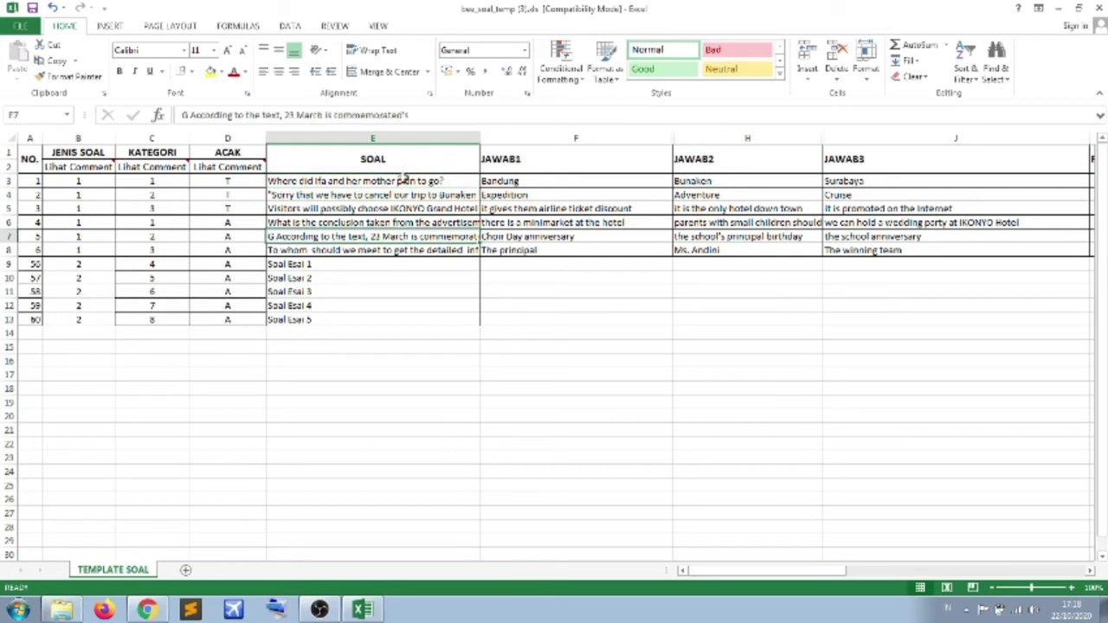
{"action": "left_click", "coordinate": [63, 610]}
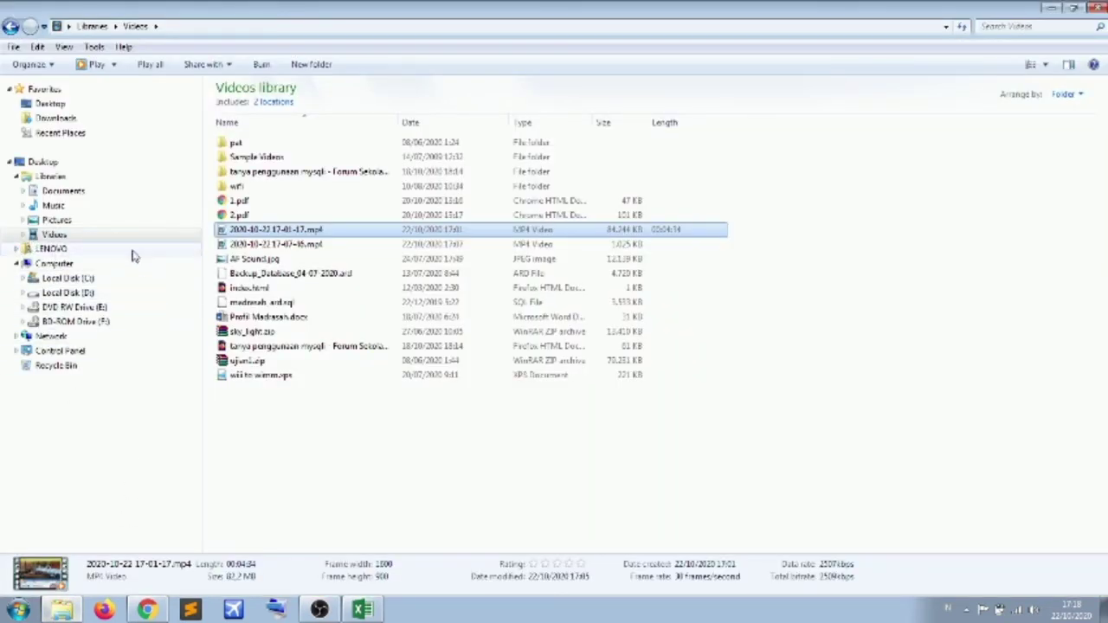
- Show the Pictures library, launch Snipping Tool by searching 'snip', and minimize it
{"action": "left_click", "coordinate": [116, 220]}
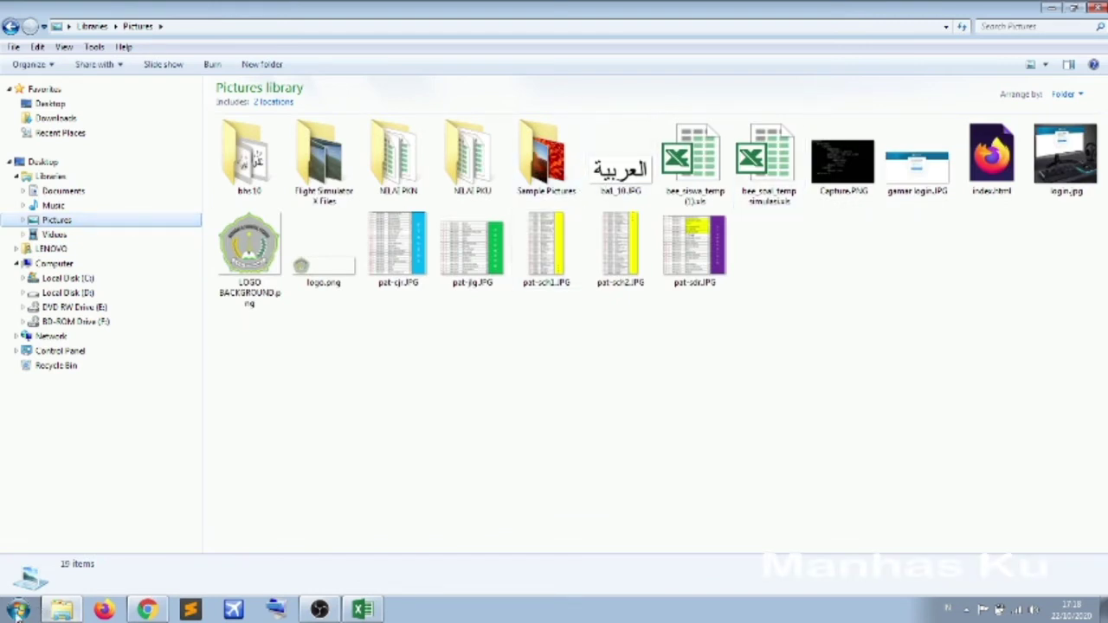
{"action": "left_click", "coordinate": [18, 611]}
{"action": "type", "text": "snip"}
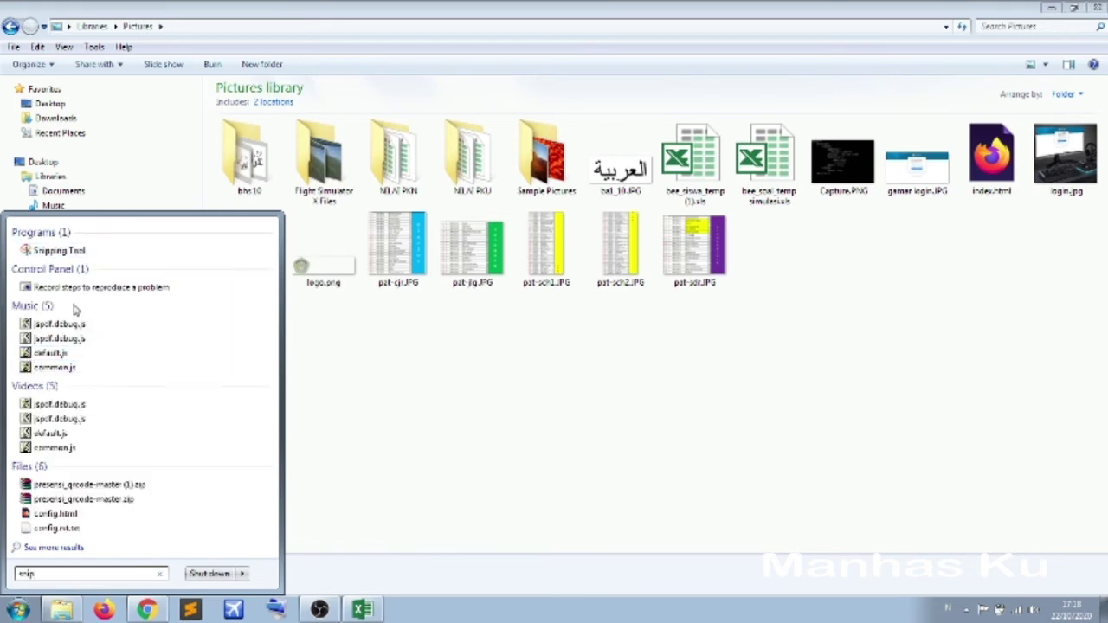
{"action": "left_click", "coordinate": [76, 251]}
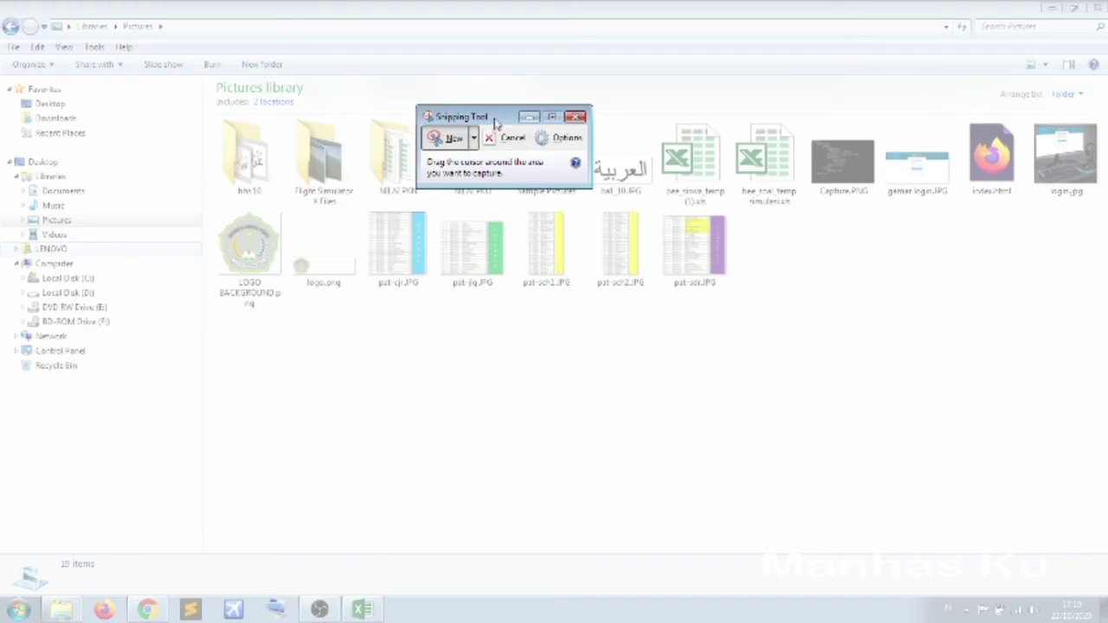
{"action": "left_click_drag", "start_coordinate": [496, 124], "coordinate": [547, 369]}
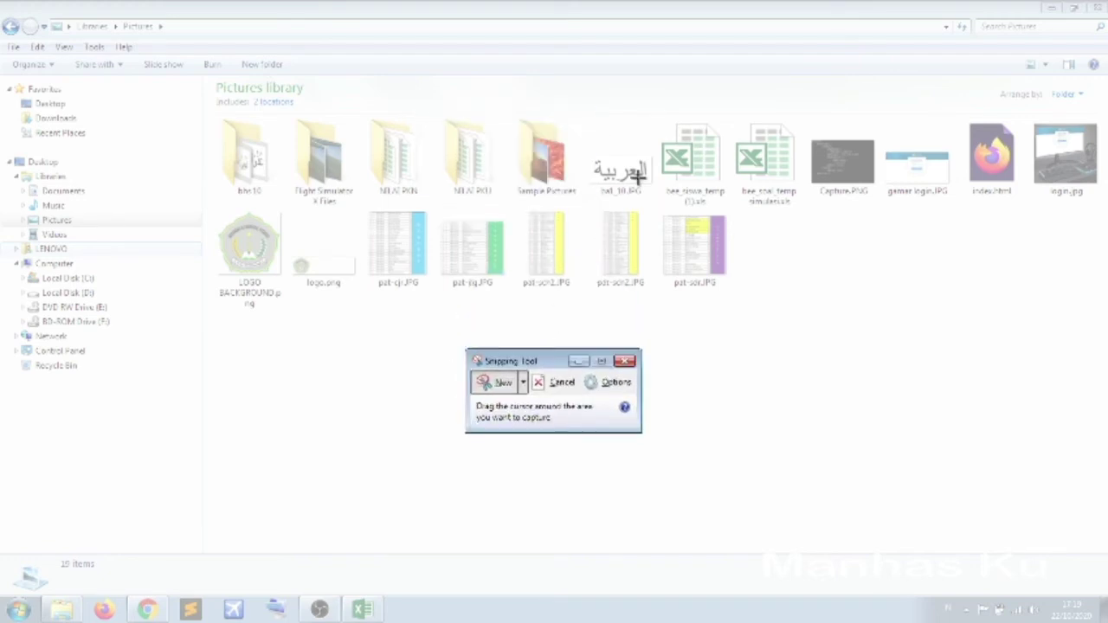
{"action": "left_click", "coordinate": [578, 361]}
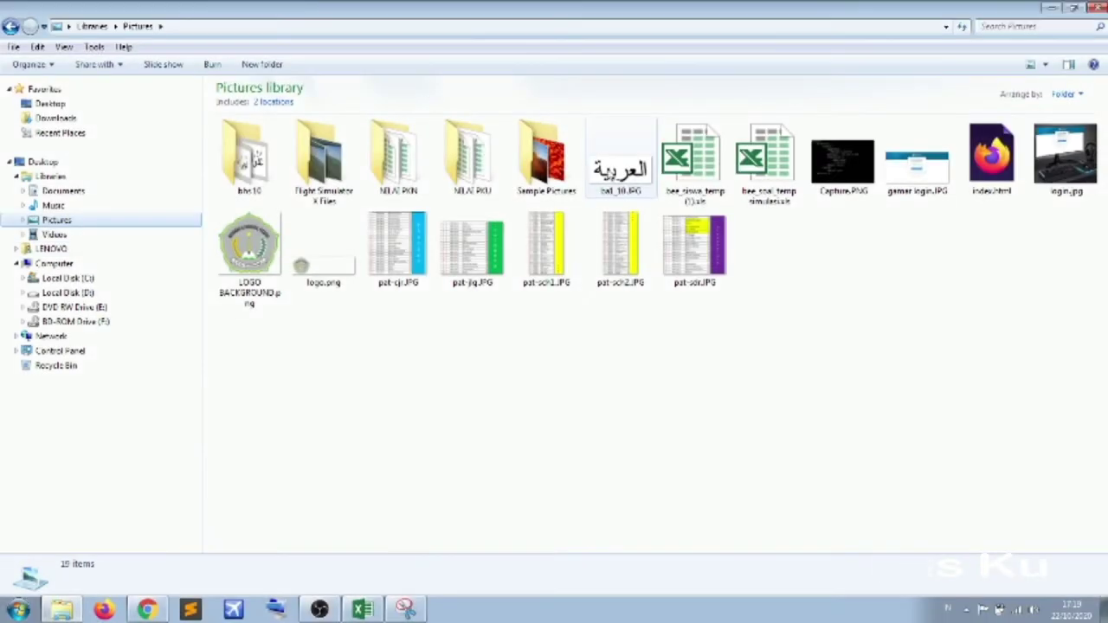
- Preview ba1_10.JPG in Photo Viewer, close it, and return to the Excel question sheet
{"action": "left_click", "coordinate": [638, 176]}
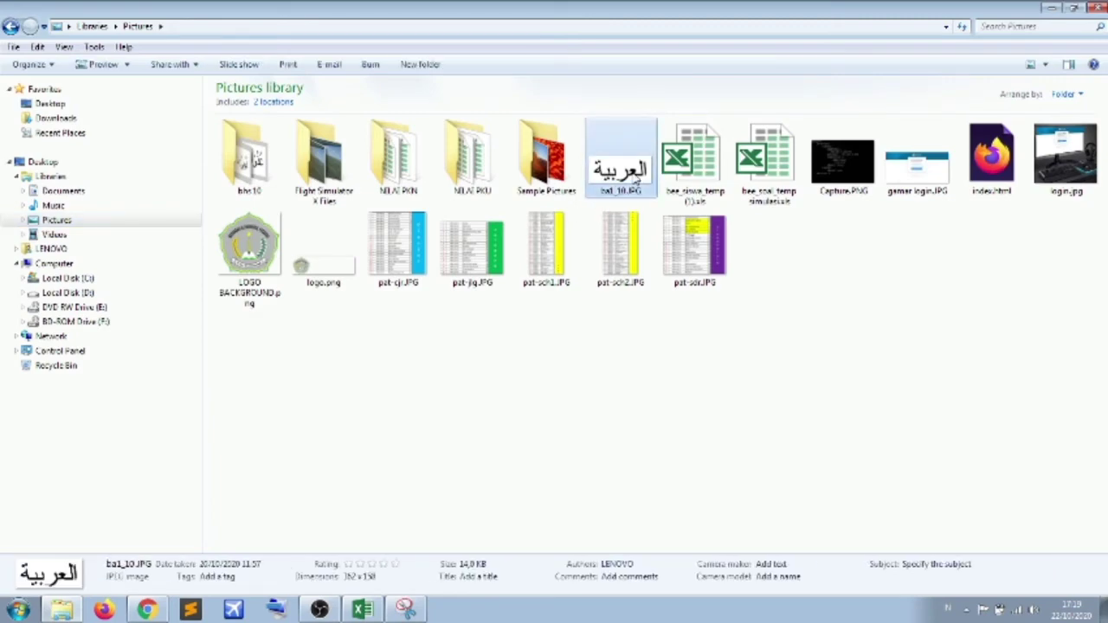
{"action": "double_click", "coordinate": [637, 176]}
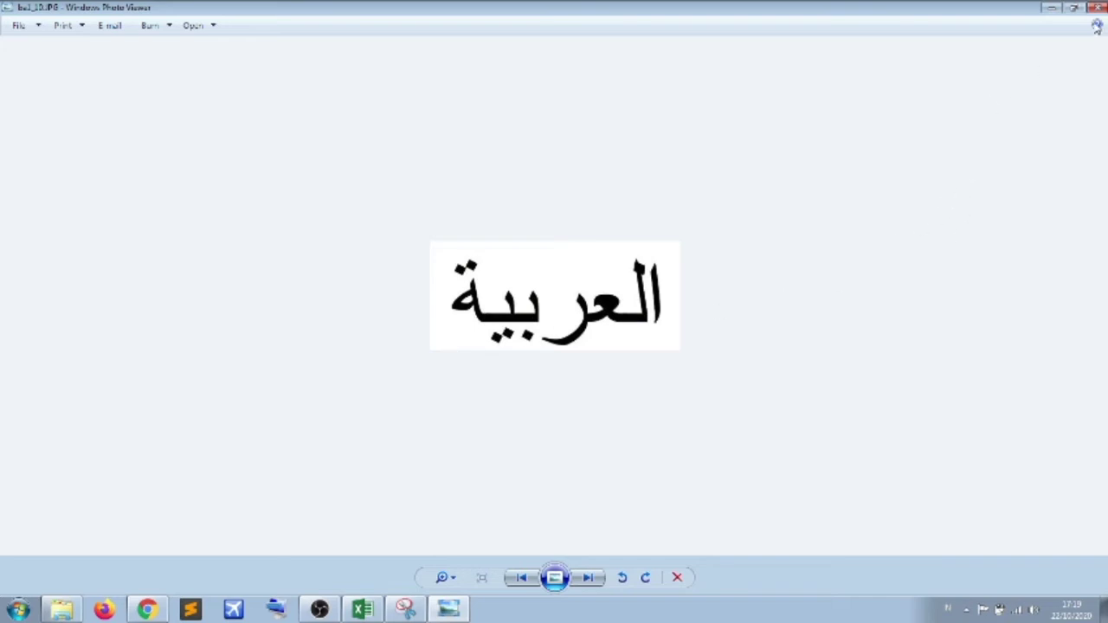
{"action": "left_click", "coordinate": [1096, 8]}
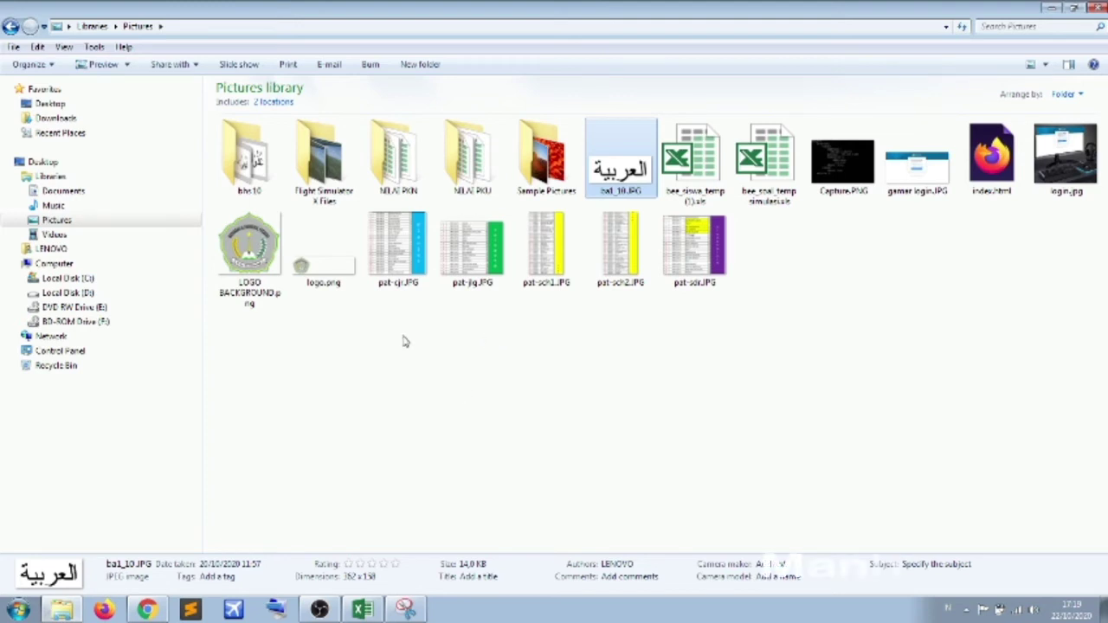
{"action": "left_click", "coordinate": [355, 611]}
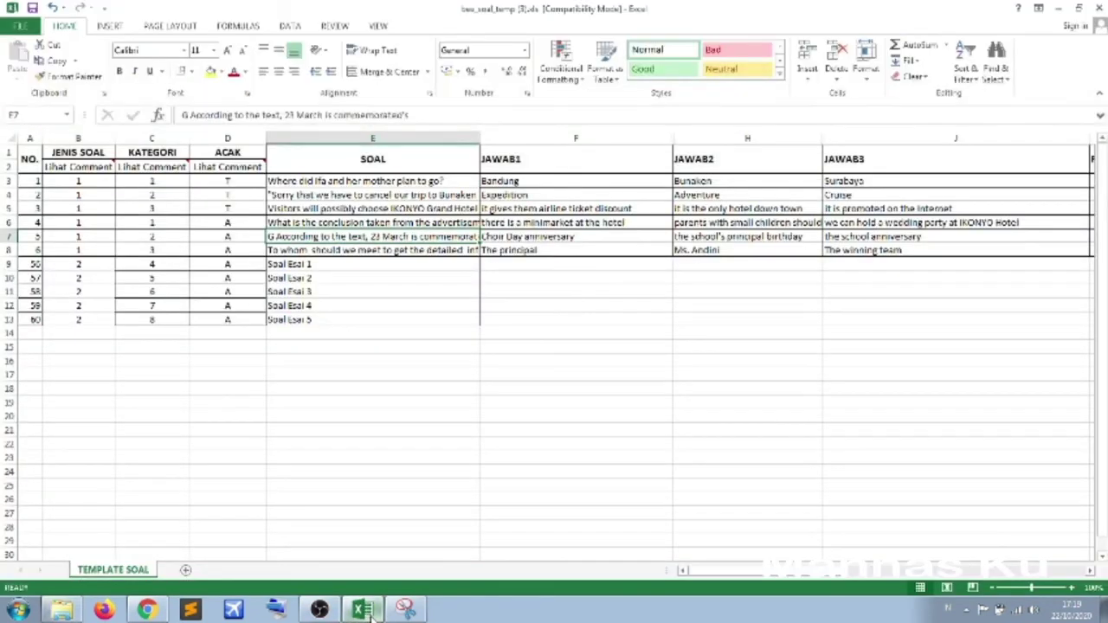
- Delete the question texts in E3:E13 and unhide the FILEJAWAB1 column G
{"action": "left_click", "coordinate": [345, 183]}
{"action": "left_click_drag", "start_coordinate": [344, 183], "coordinate": [336, 320]}
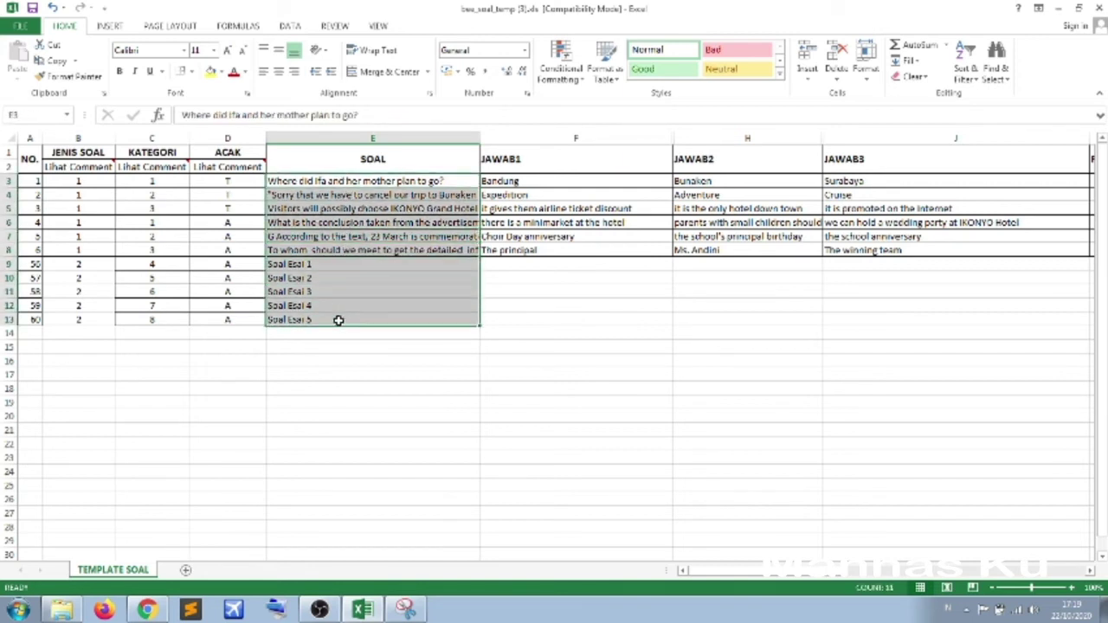
{"action": "key", "text": "Delete"}
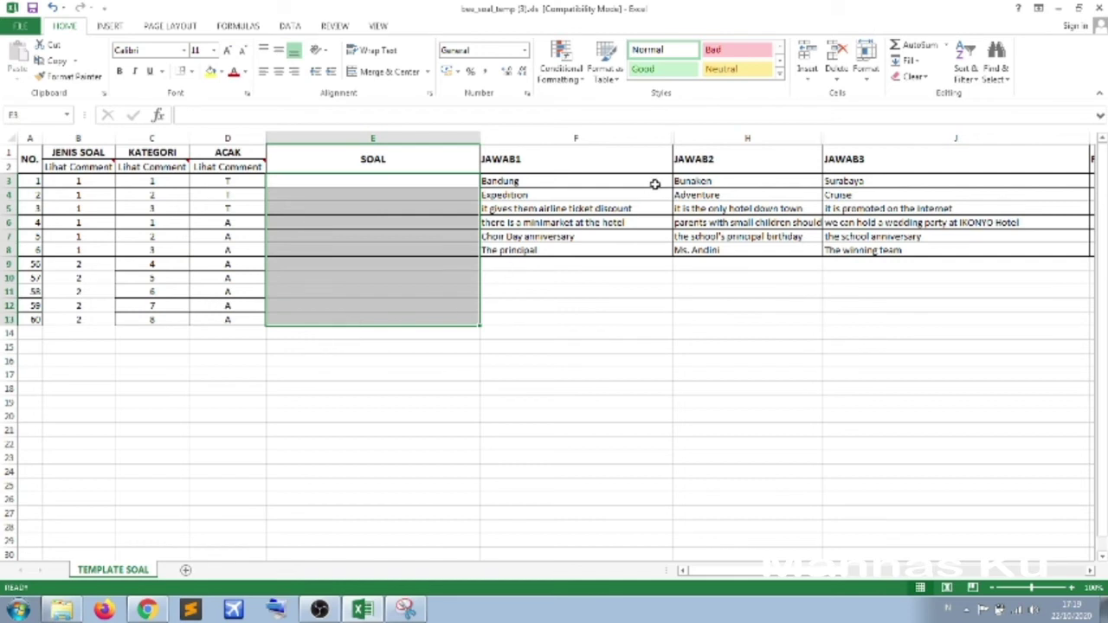
{"action": "left_click_drag", "start_coordinate": [668, 135], "coordinate": [691, 139]}
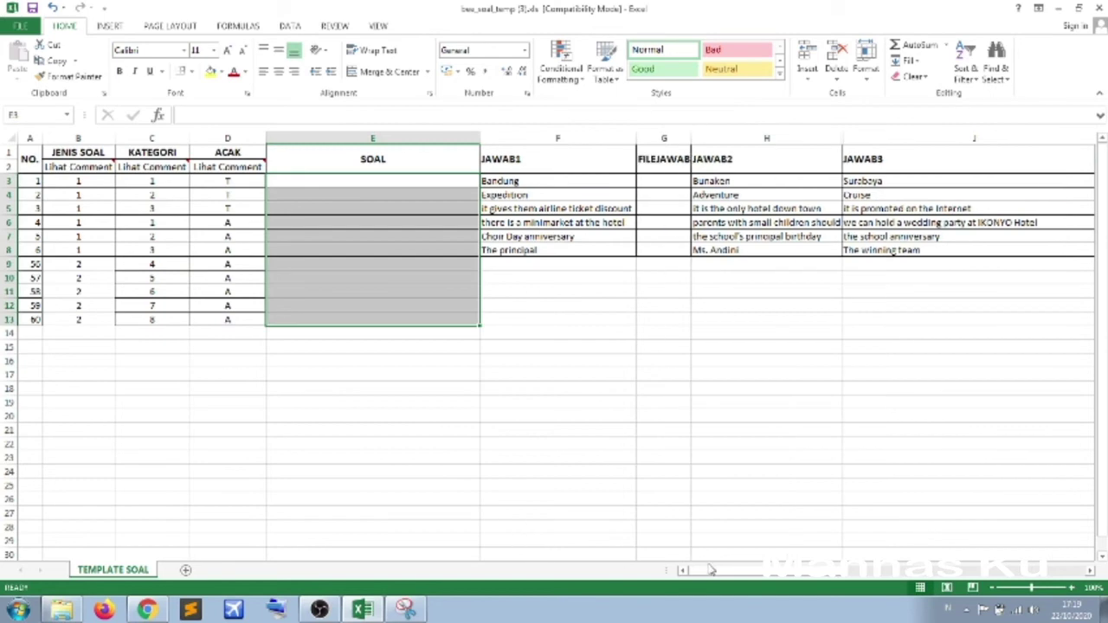
- Compare the GAMBAR image file names, then open the Arabic-text picture from the Pictures library
{"action": "left_click_drag", "start_coordinate": [703, 571], "coordinate": [950, 574]}
{"action": "left_click", "coordinate": [596, 182]}
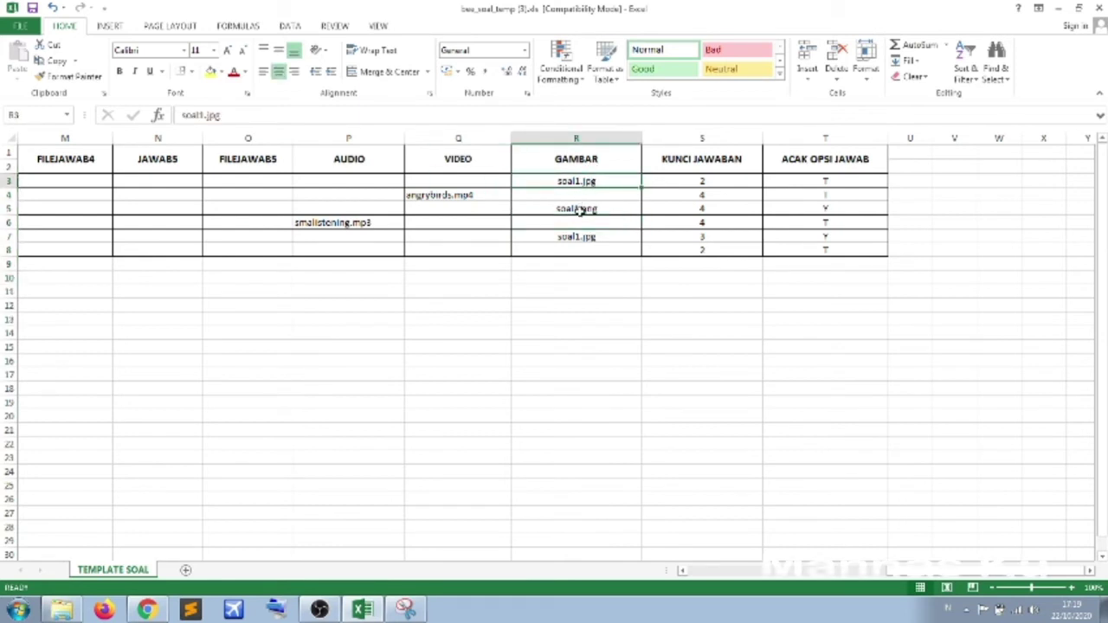
{"action": "left_click", "coordinate": [584, 209]}
{"action": "left_click", "coordinate": [589, 181]}
{"action": "left_click", "coordinate": [594, 209]}
{"action": "left_click", "coordinate": [597, 179]}
{"action": "left_click", "coordinate": [61, 610]}
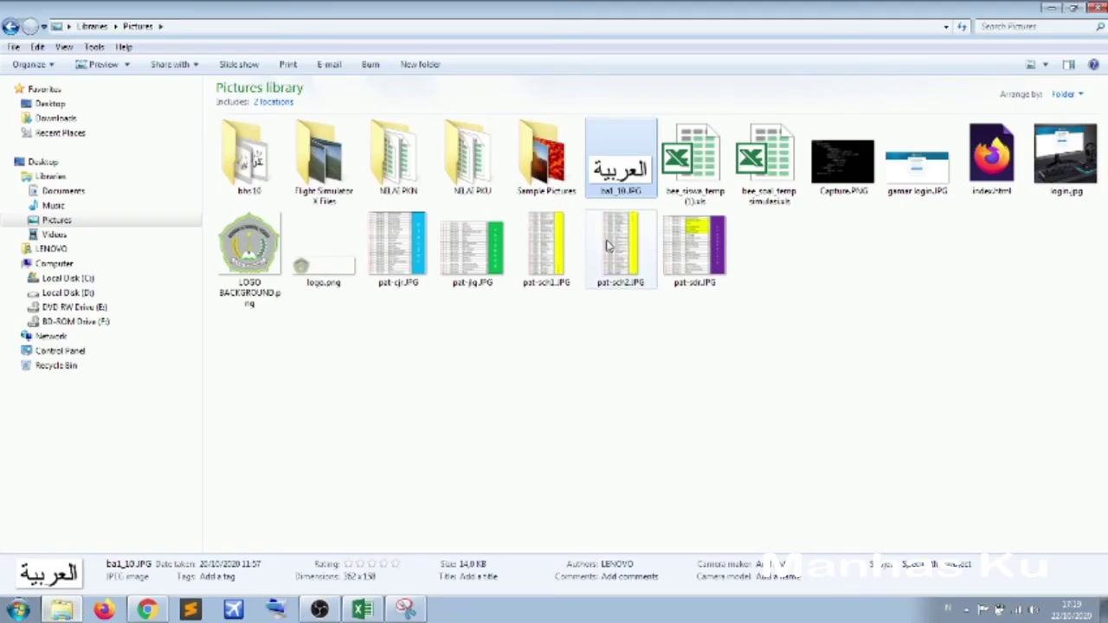
{"action": "double_click", "coordinate": [624, 180]}
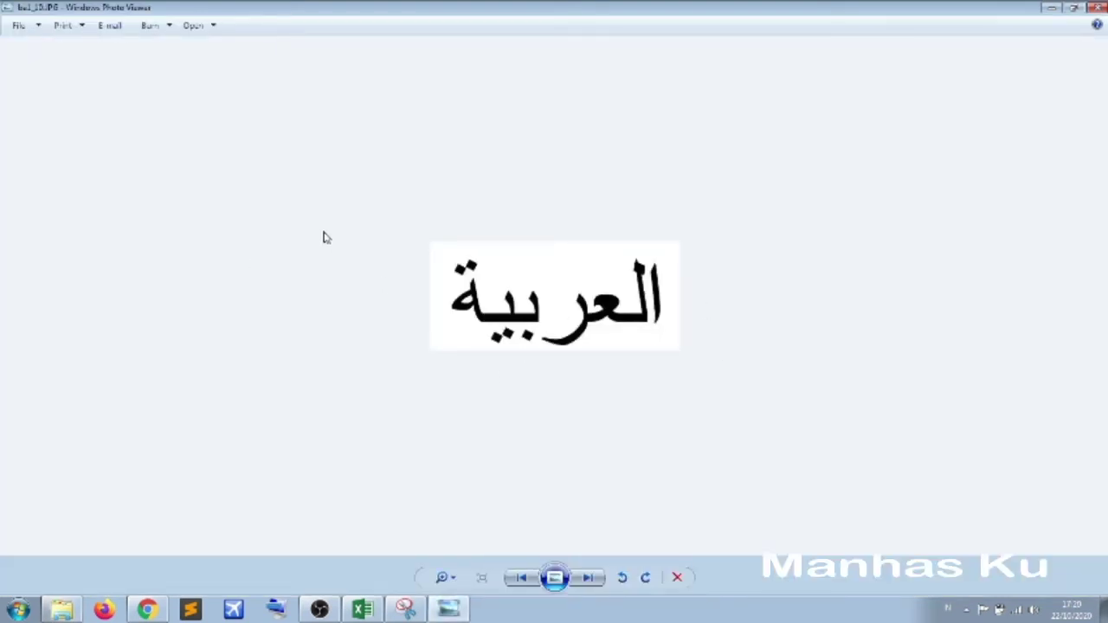
- Close Windows Photo Viewer and return to the Excel question spreadsheet
{"action": "left_click", "coordinate": [1097, 7]}
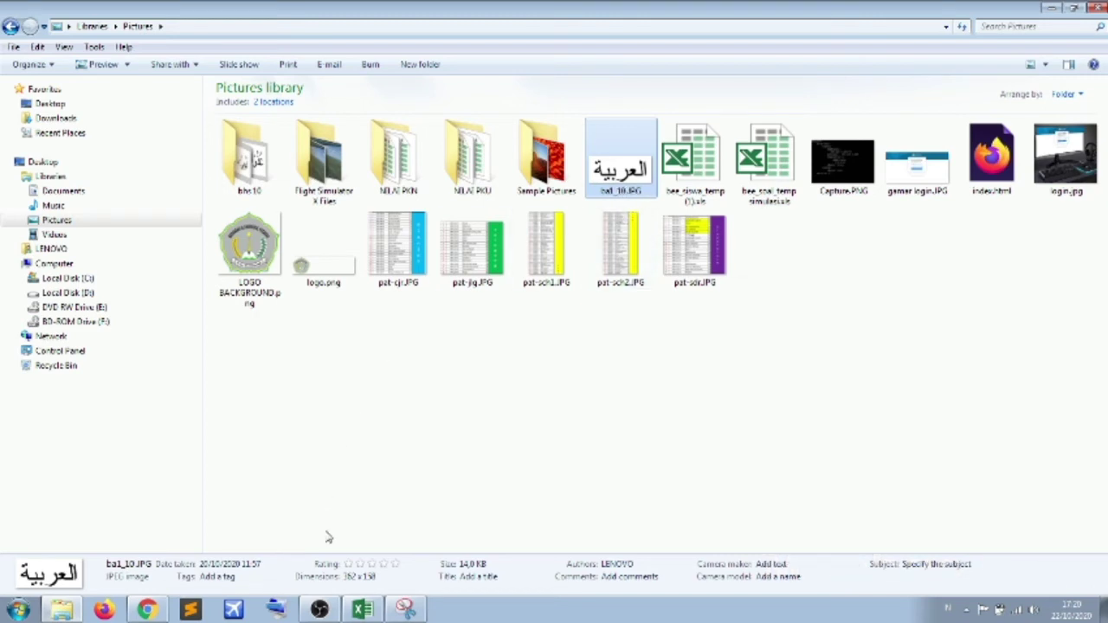
{"action": "left_click", "coordinate": [362, 609]}
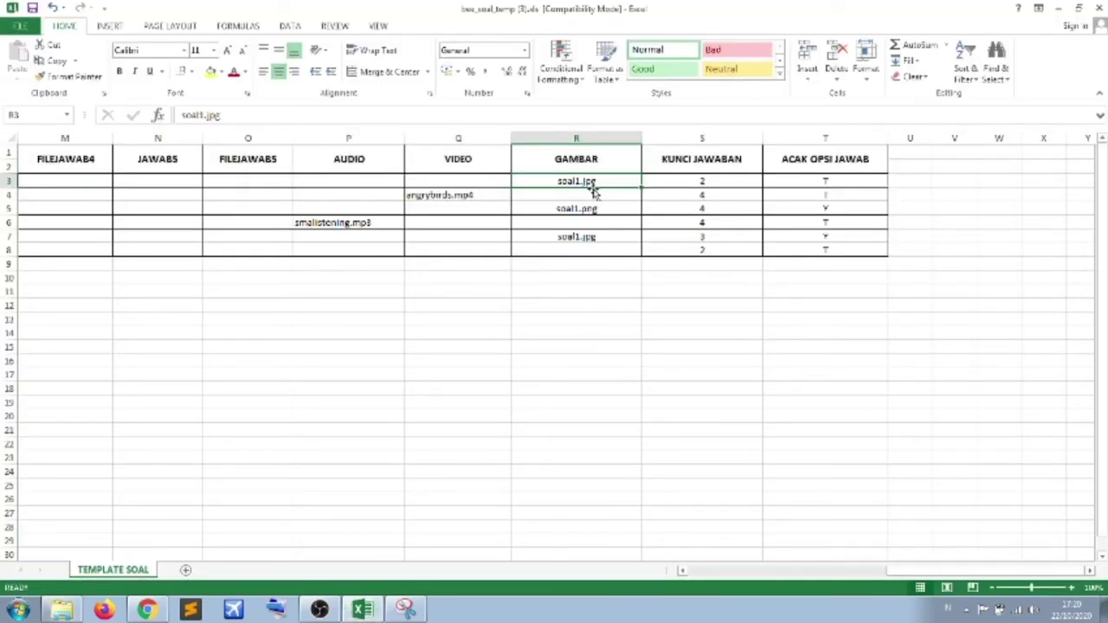
- Replace soal1.jpg with ba1_10.JPG in GAMBAR cell R3 and recheck it against the Pictures folder
{"action": "type", "text": "ba"}
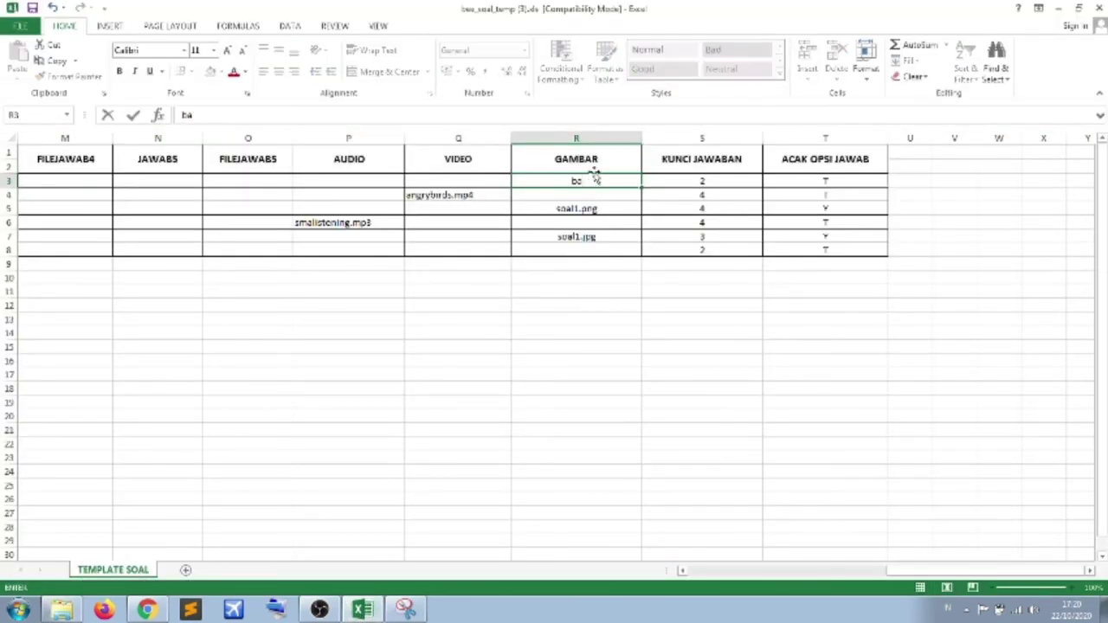
{"action": "type", "text": "1"}
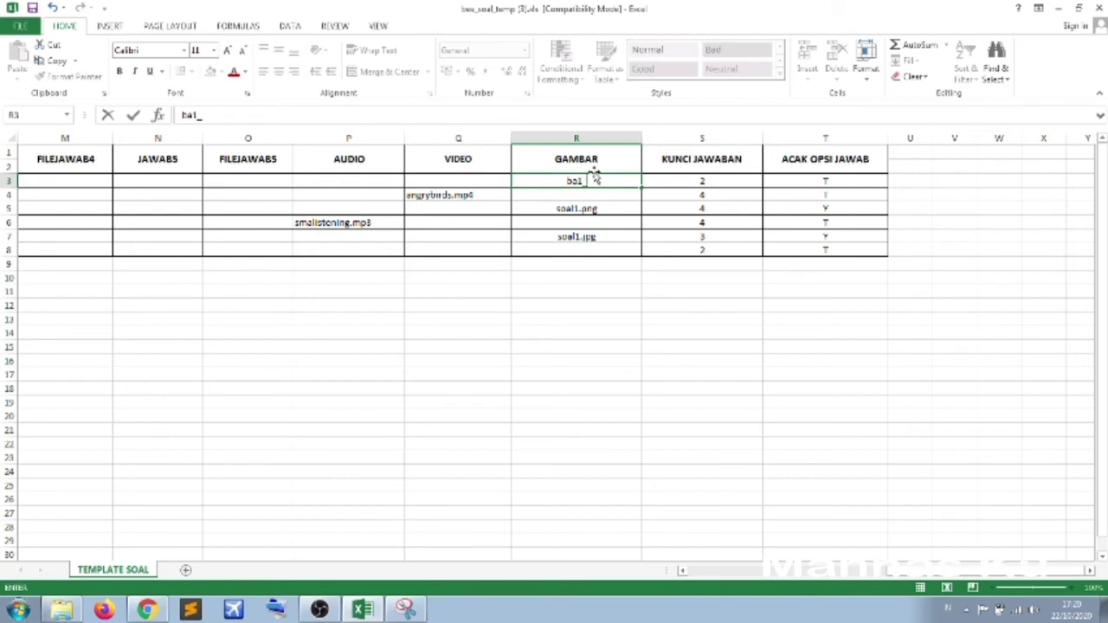
{"action": "type", "text": "_a"}
{"action": "key", "text": "BackSpace"}
{"action": "type", "text": "10.jPG"}
{"action": "left_click", "coordinate": [631, 349]}
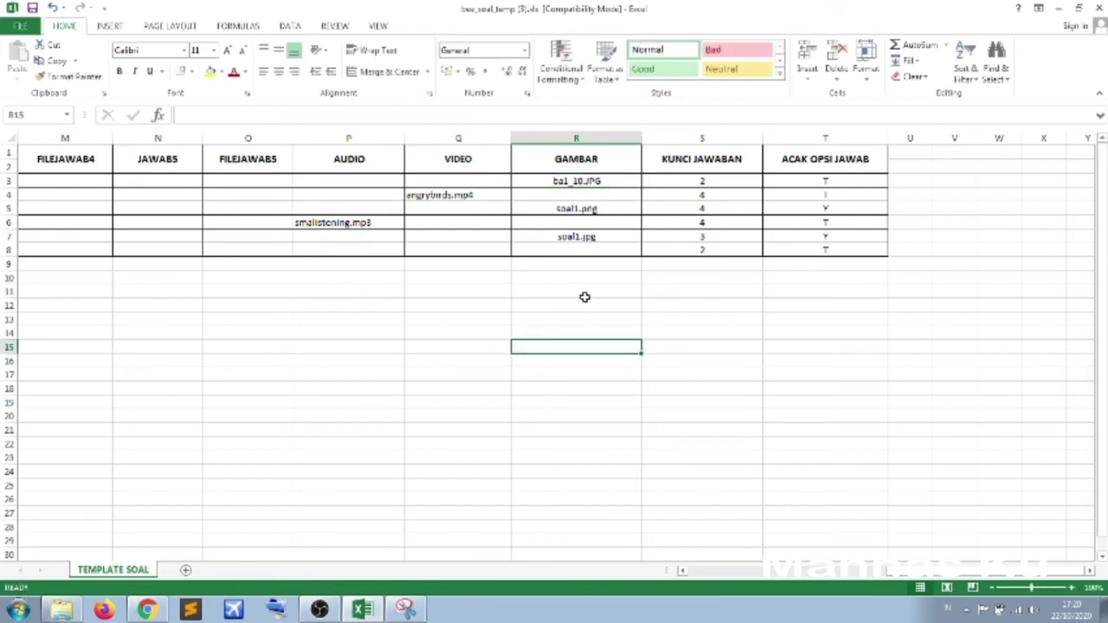
{"action": "left_click", "coordinate": [552, 180]}
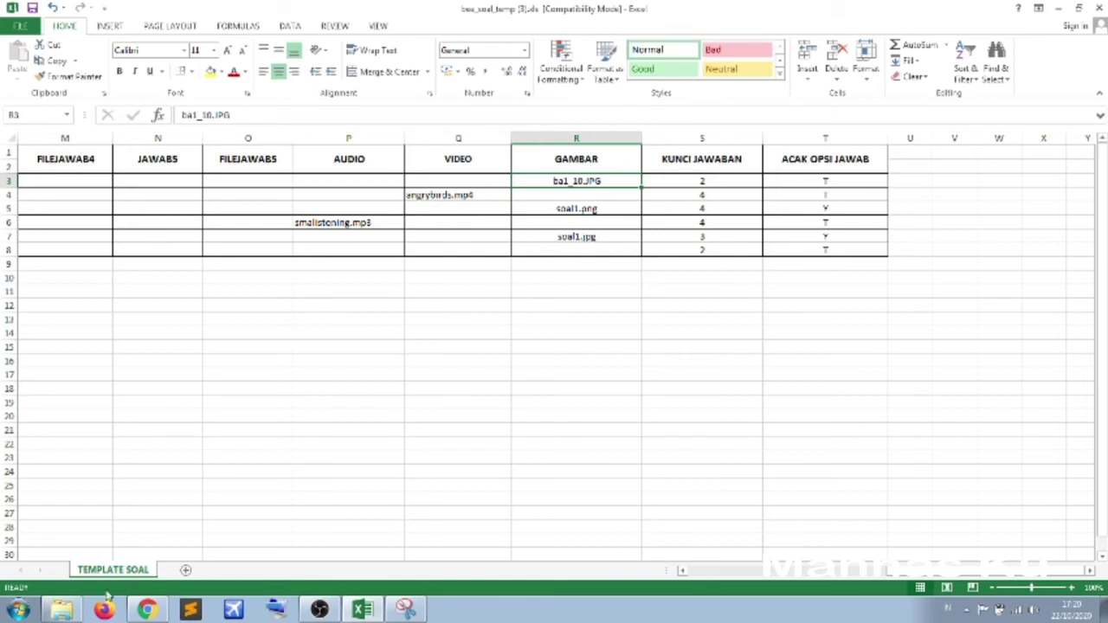
{"action": "left_click", "coordinate": [61, 611]}
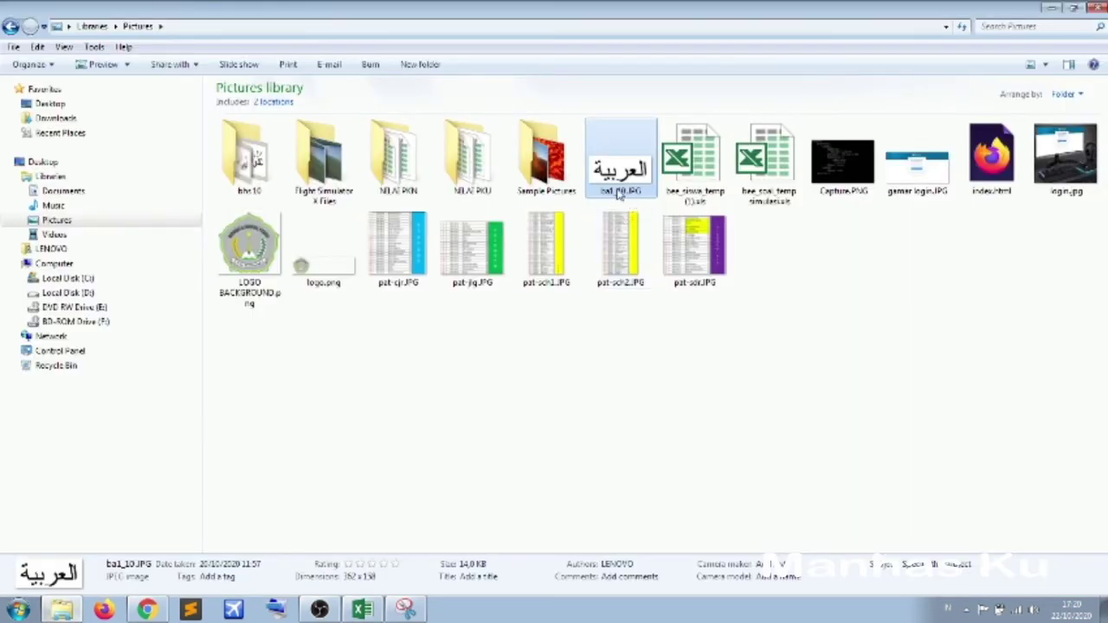
- Check login.jpg's details in the Pictures library, then go back to the TEMPLATE SOAL sheet
{"action": "left_click", "coordinate": [364, 611]}
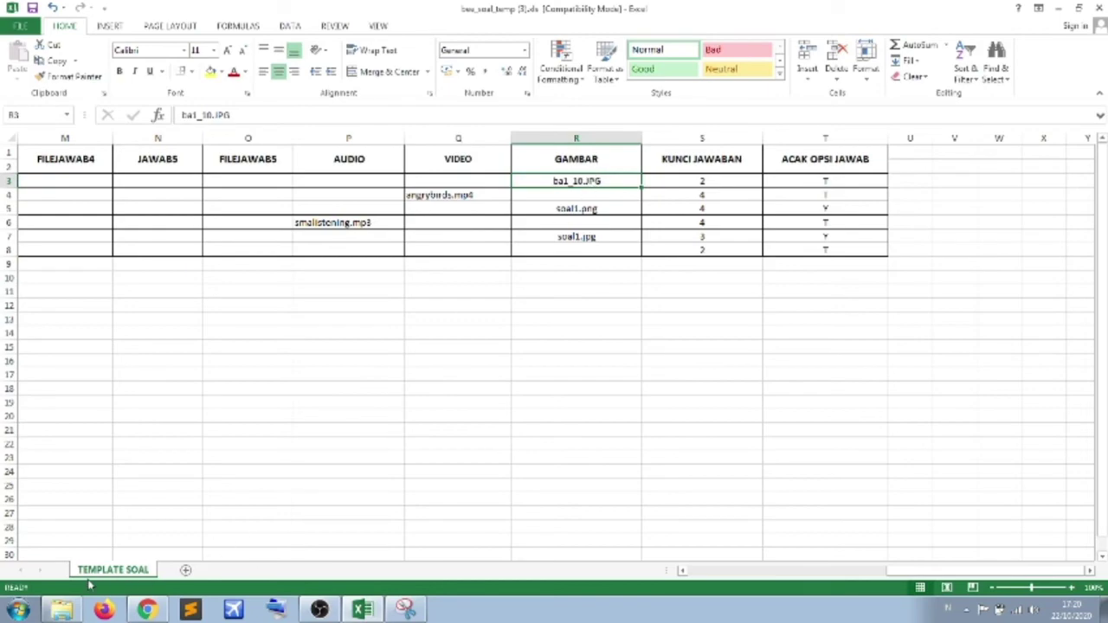
{"action": "left_click", "coordinate": [61, 611]}
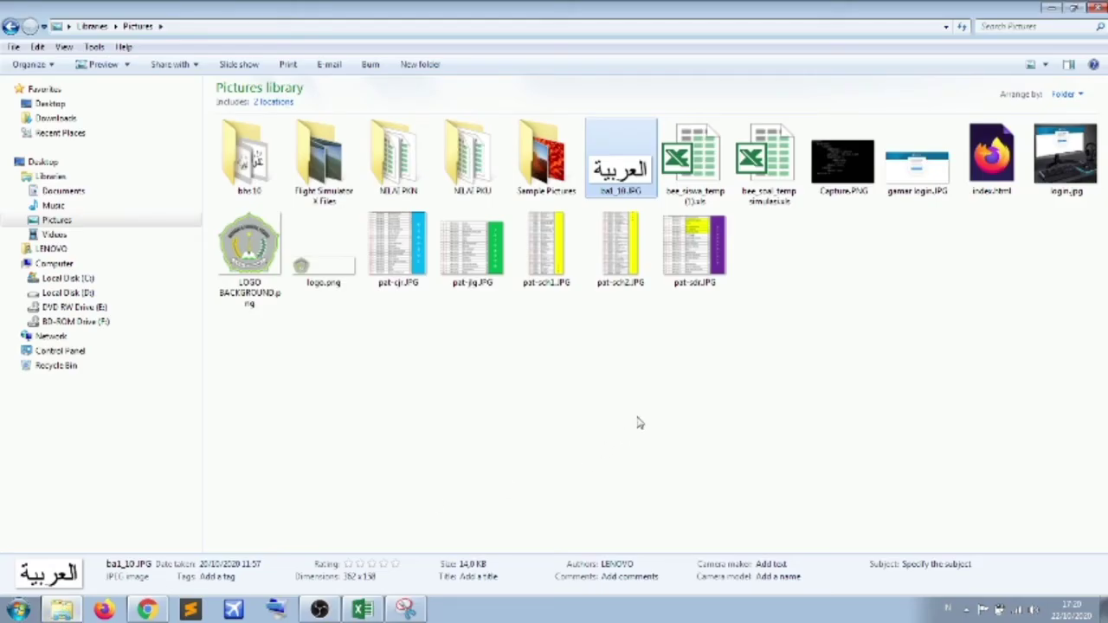
{"action": "left_click", "coordinate": [1070, 185]}
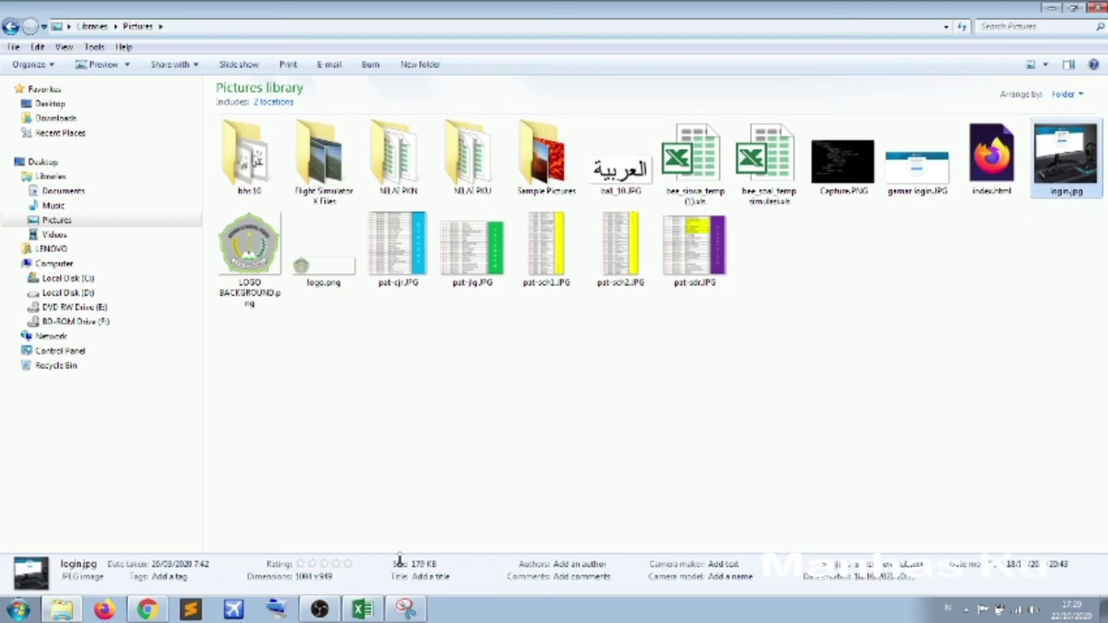
{"action": "left_click", "coordinate": [362, 609]}
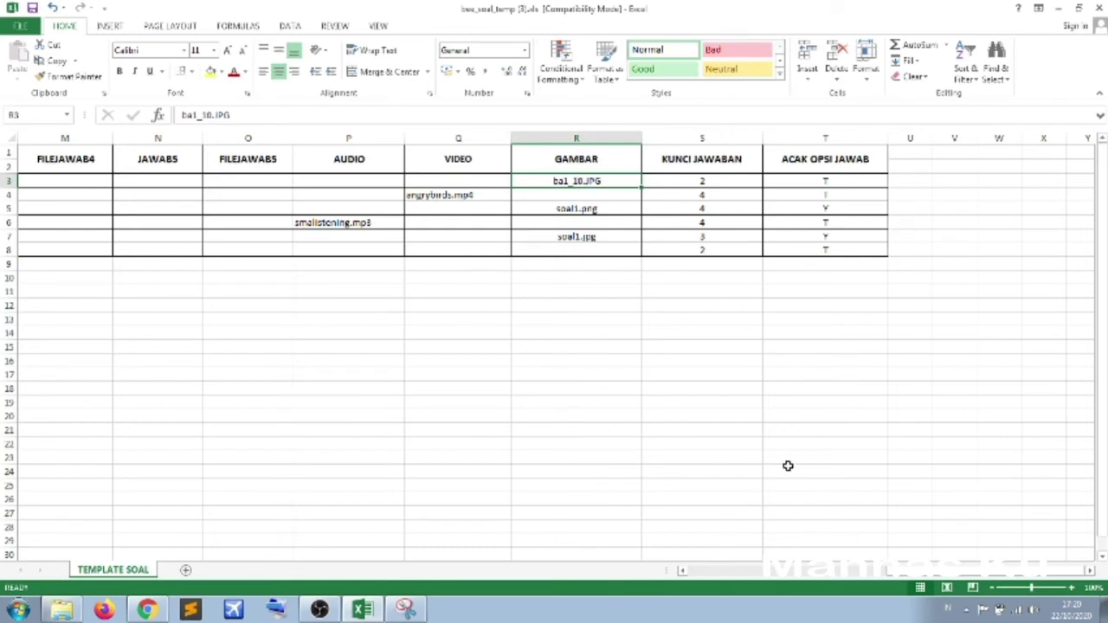
- Review the sample JAWAB1 answers in F3:F8, such as Bandung and Expedition
{"action": "left_click_drag", "start_coordinate": [895, 571], "coordinate": [718, 534]}
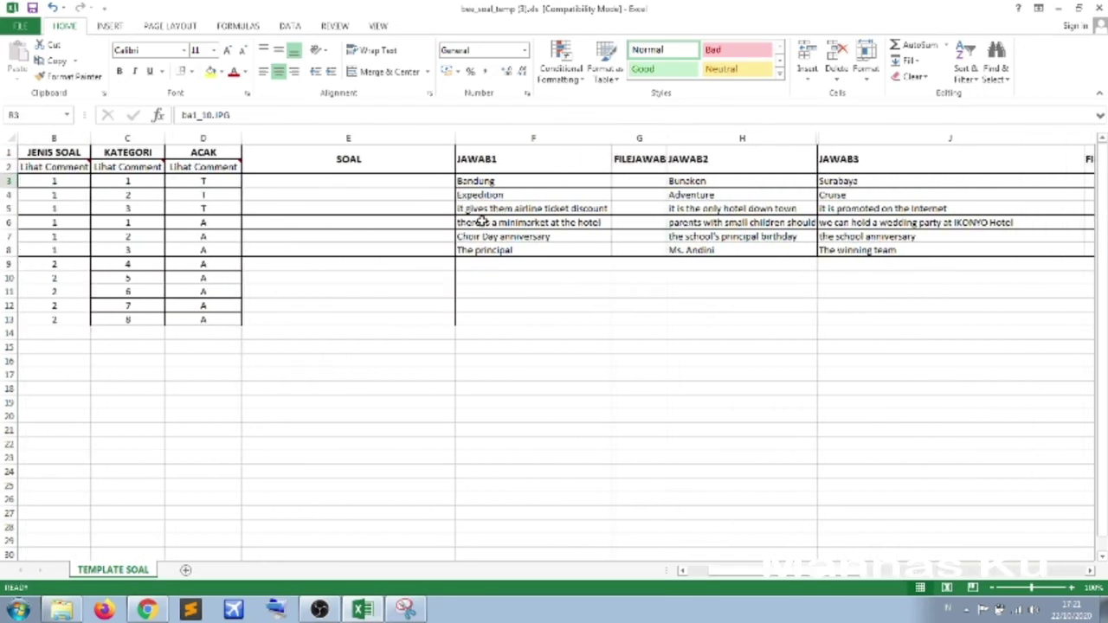
{"action": "left_click", "coordinate": [491, 182]}
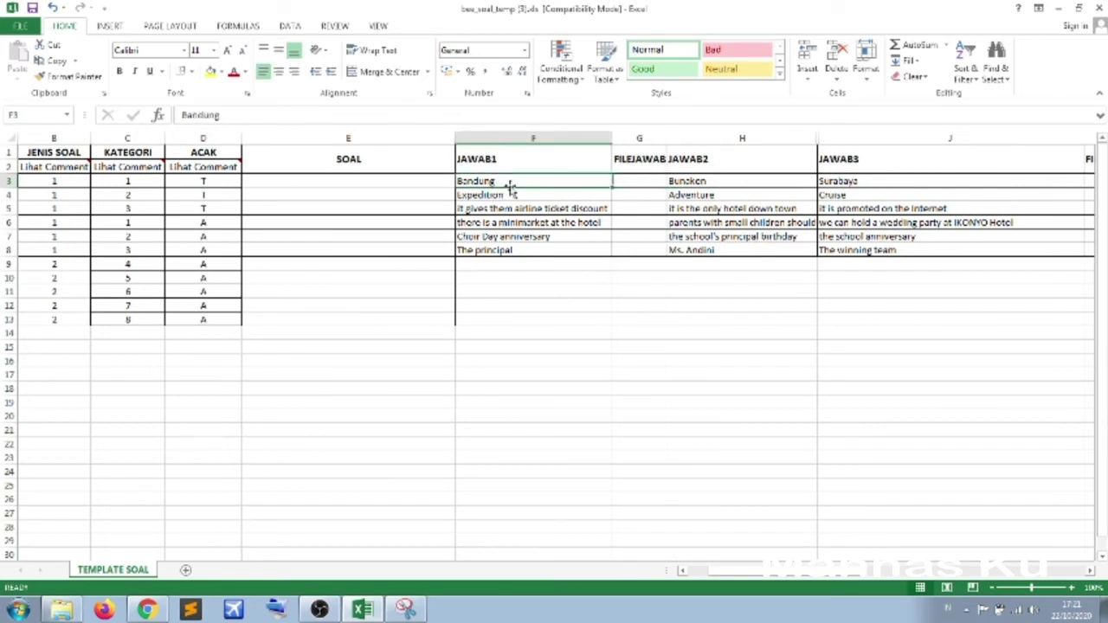
{"action": "left_click_drag", "start_coordinate": [512, 196], "coordinate": [509, 251]}
{"action": "left_click_drag", "start_coordinate": [507, 180], "coordinate": [505, 249]}
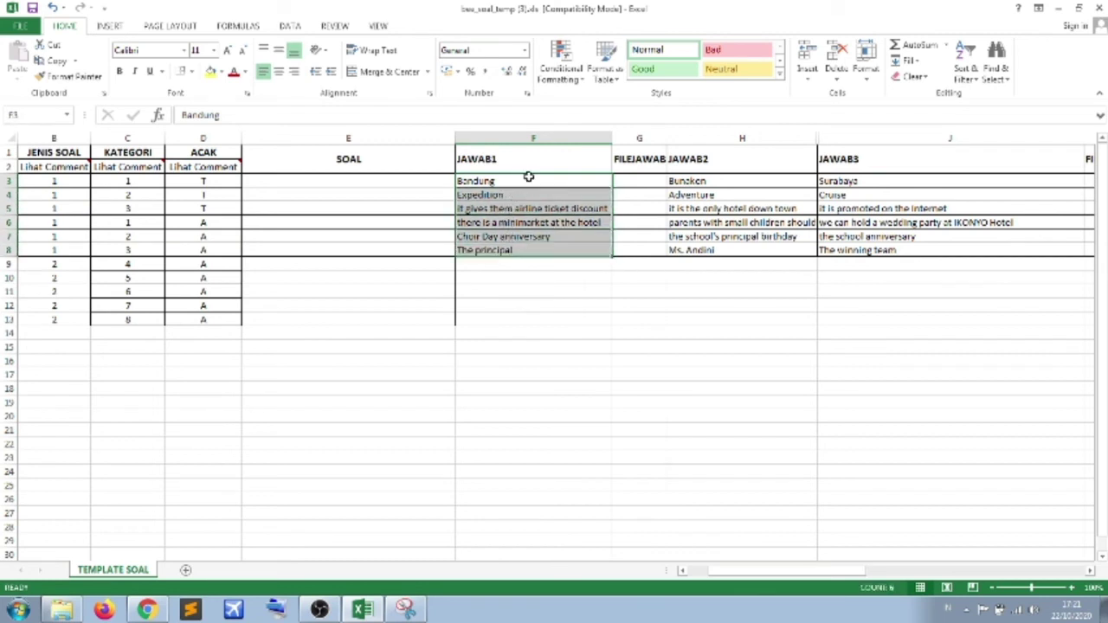
{"action": "left_click", "coordinate": [530, 182]}
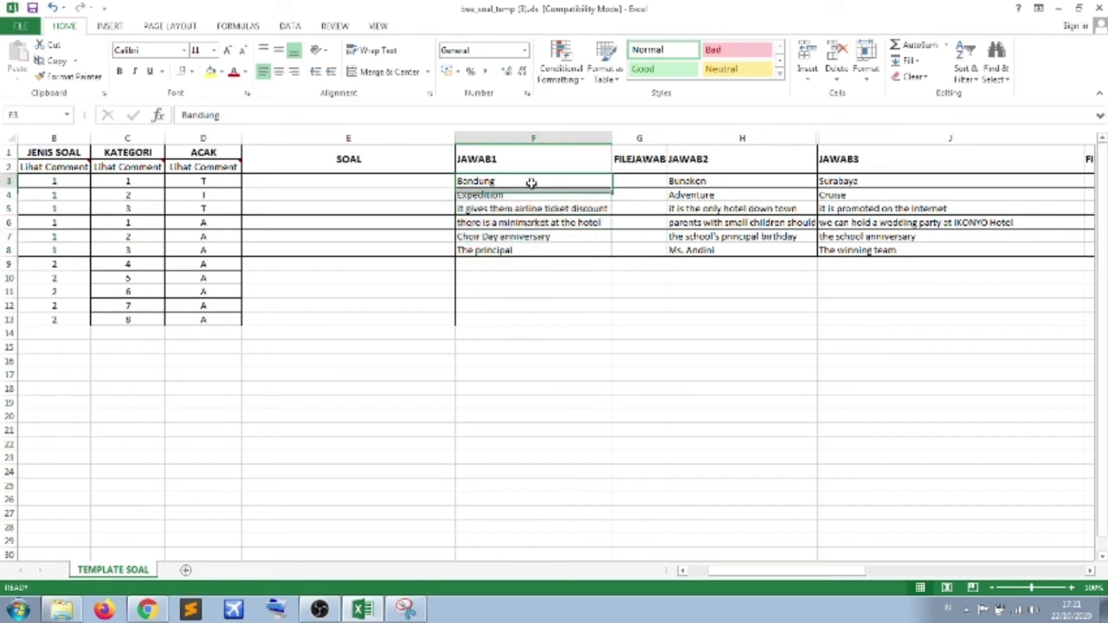
{"action": "left_click", "coordinate": [528, 196]}
{"action": "left_click", "coordinate": [518, 237]}
{"action": "left_click", "coordinate": [509, 180]}
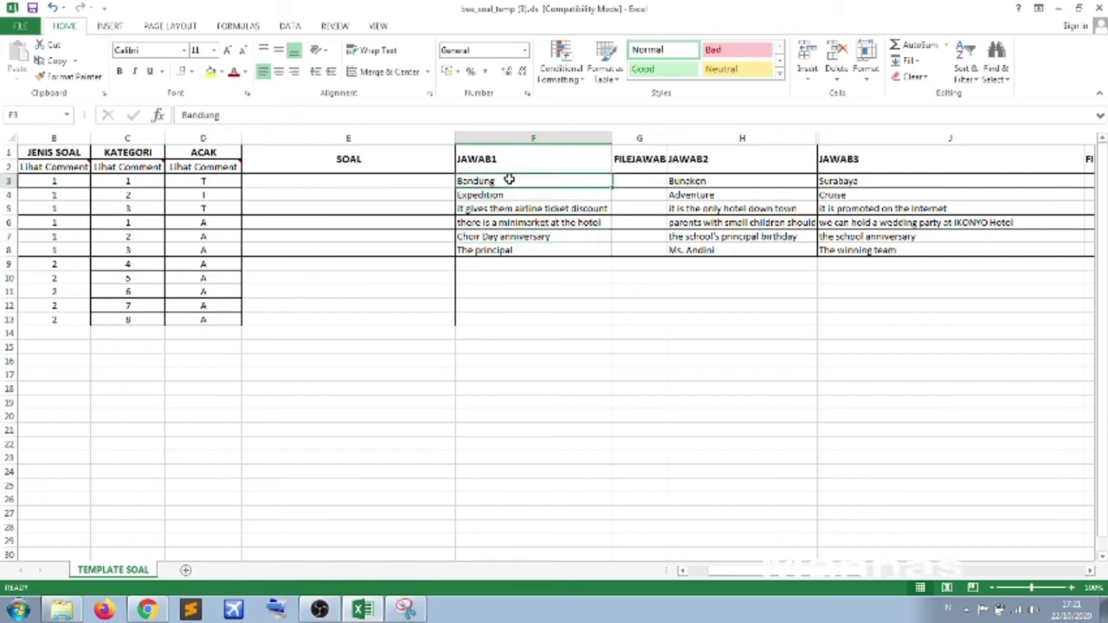
{"action": "left_click", "coordinate": [512, 190]}
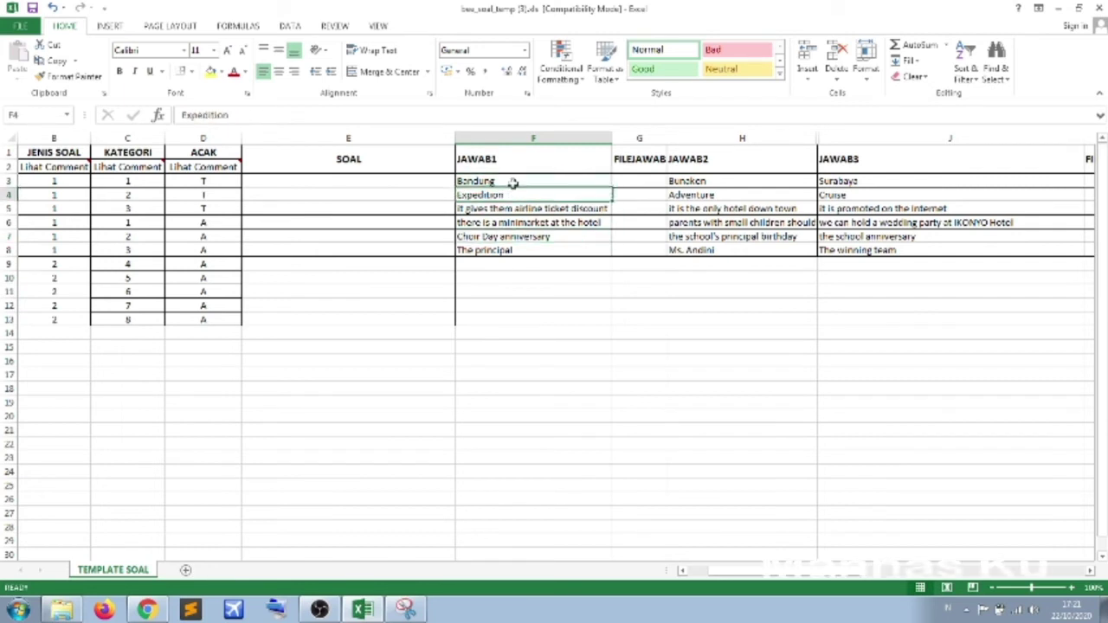
{"action": "left_click", "coordinate": [511, 182]}
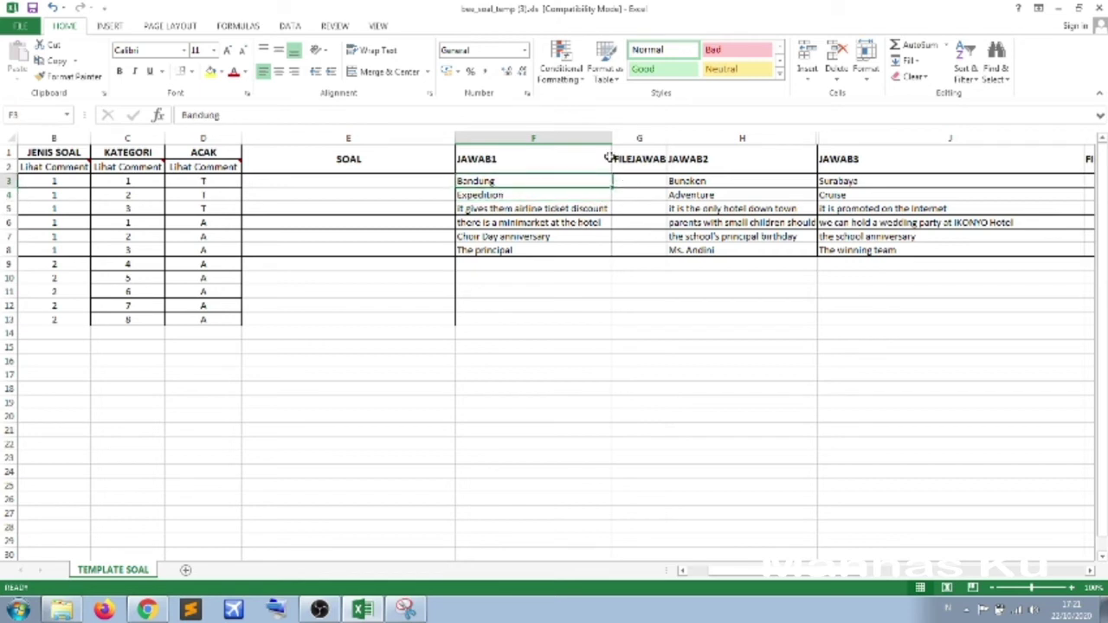
- Widen the FILEJAWAB1 column G so its heading and cells are readable, selecting G3
{"action": "left_click_drag", "start_coordinate": [667, 139], "coordinate": [693, 139]}
{"action": "left_click", "coordinate": [655, 181]}
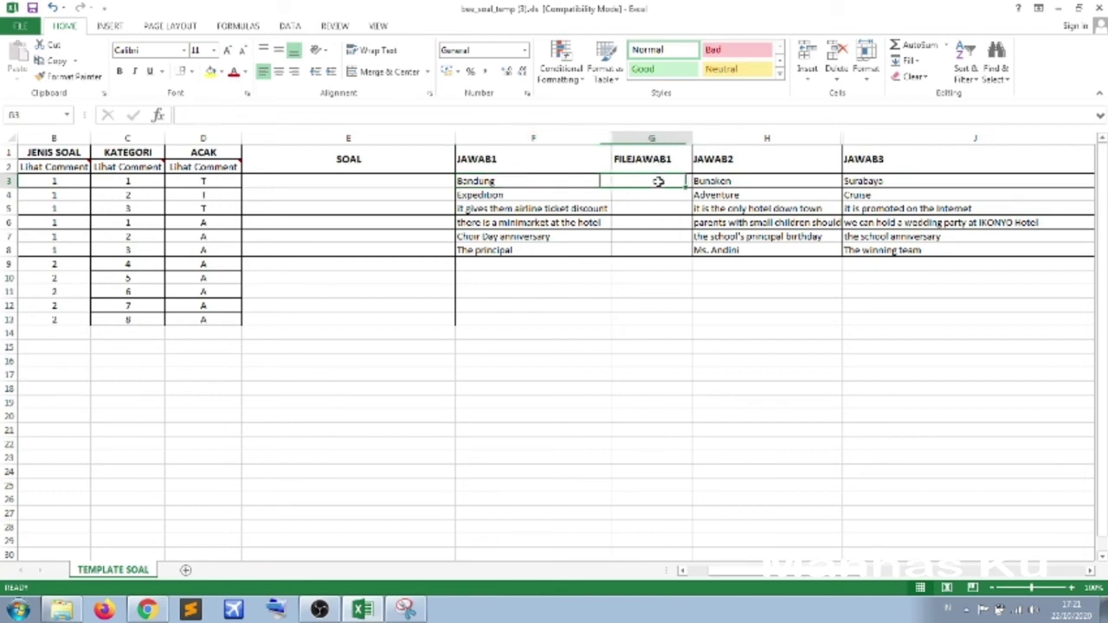
{"action": "left_click_drag", "start_coordinate": [722, 571], "coordinate": [801, 576]}
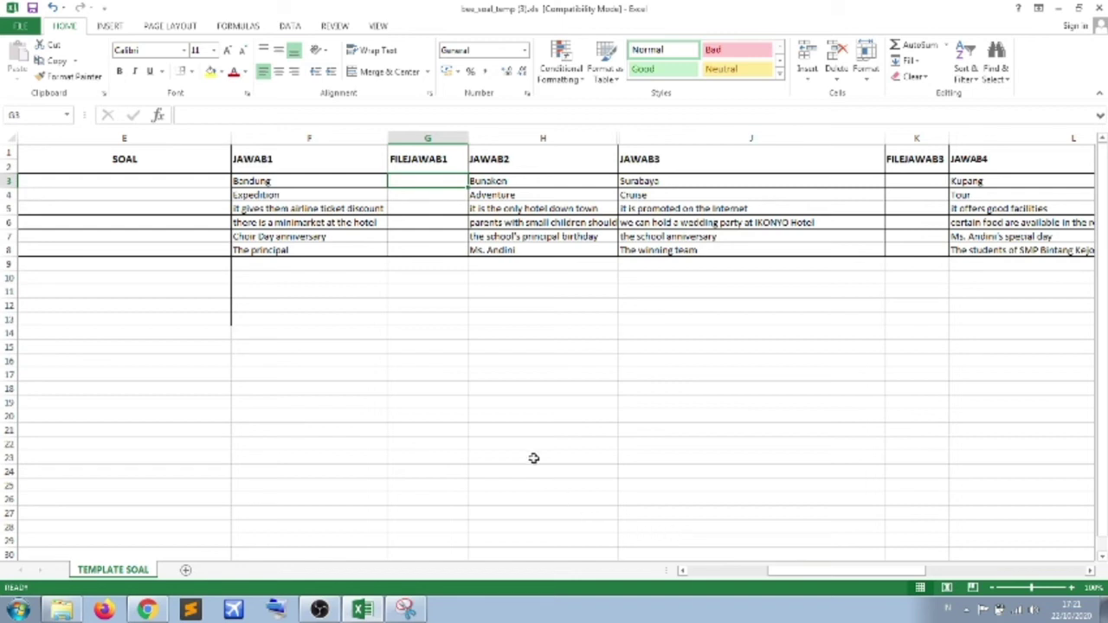
- Enter login.jpg in G3 as the first answer's file, checking the picture in the pictures folder
{"action": "left_click", "coordinate": [427, 197]}
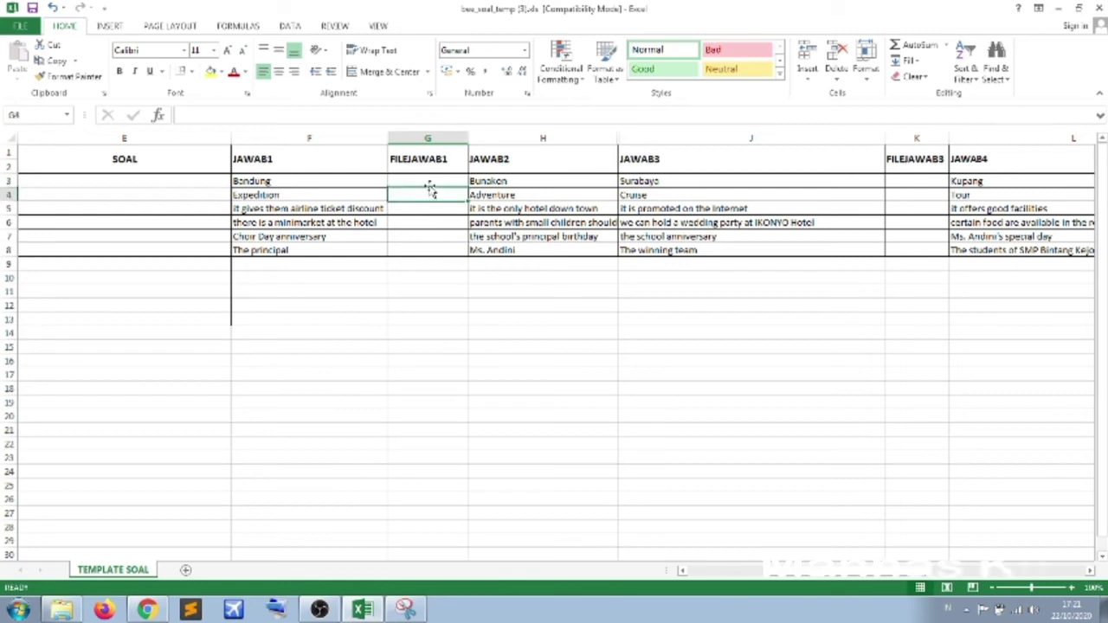
{"action": "left_click", "coordinate": [428, 179]}
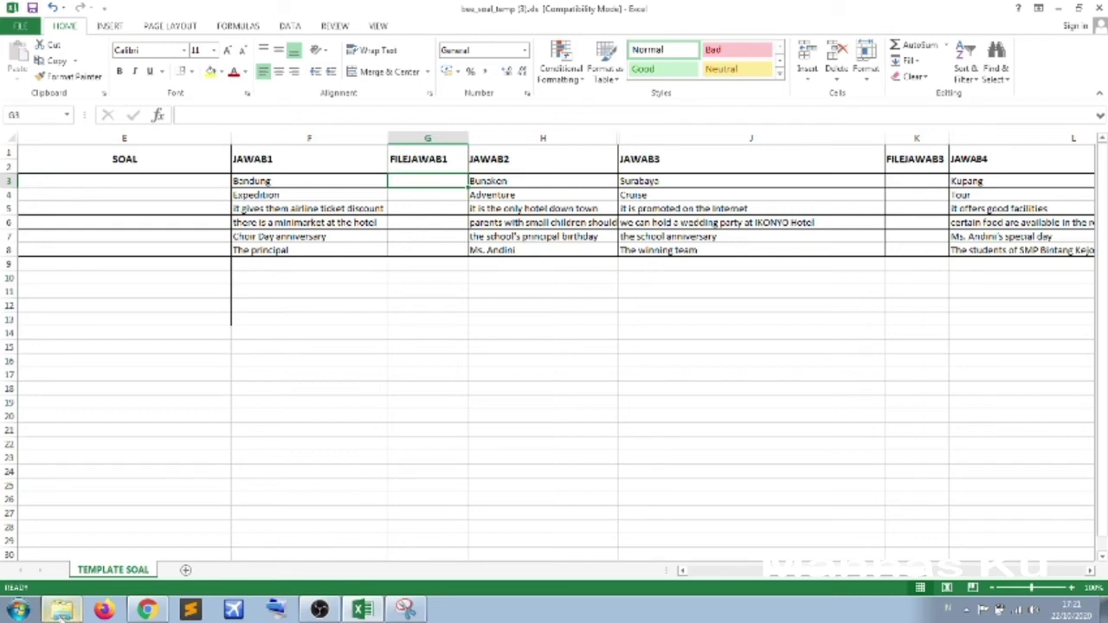
{"action": "left_click", "coordinate": [62, 611]}
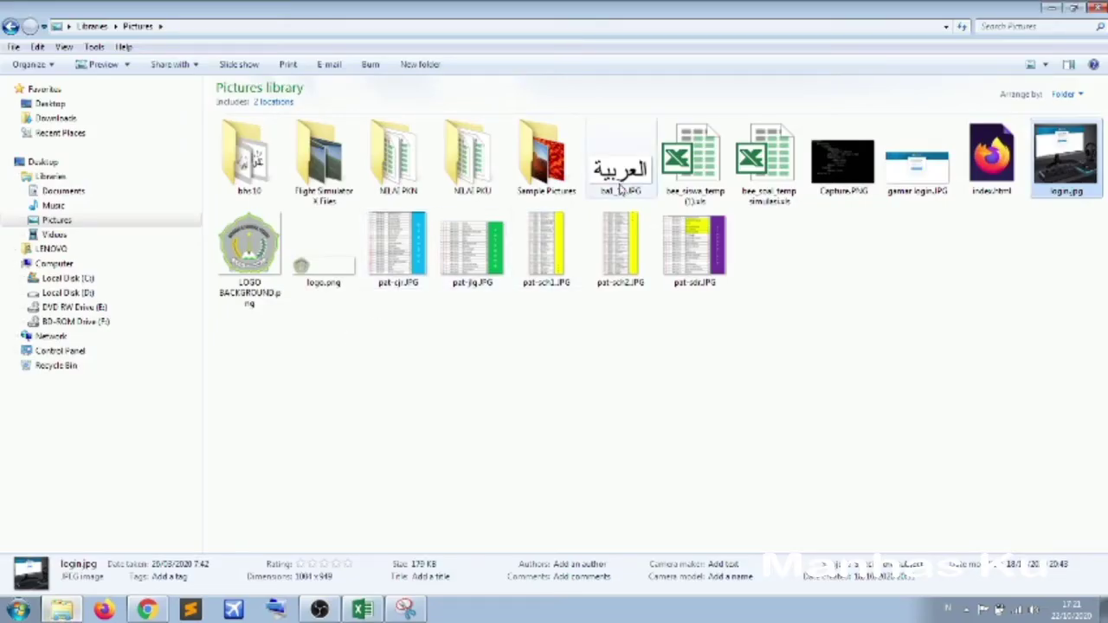
{"action": "left_click", "coordinate": [1047, 306]}
{"action": "left_click", "coordinate": [1080, 192]}
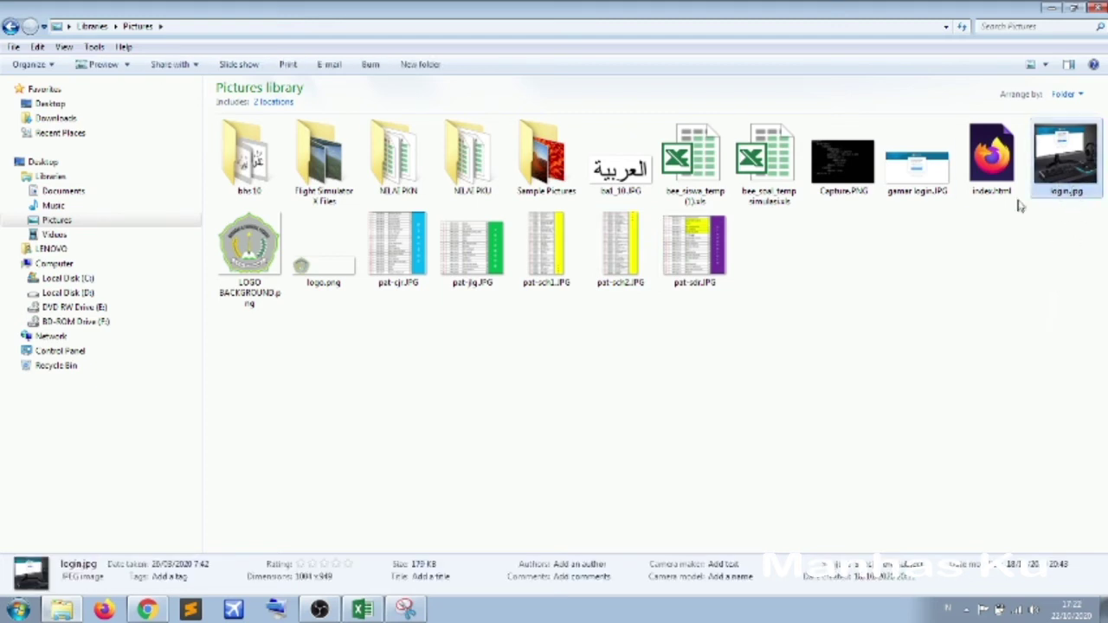
{"action": "left_click", "coordinate": [362, 610]}
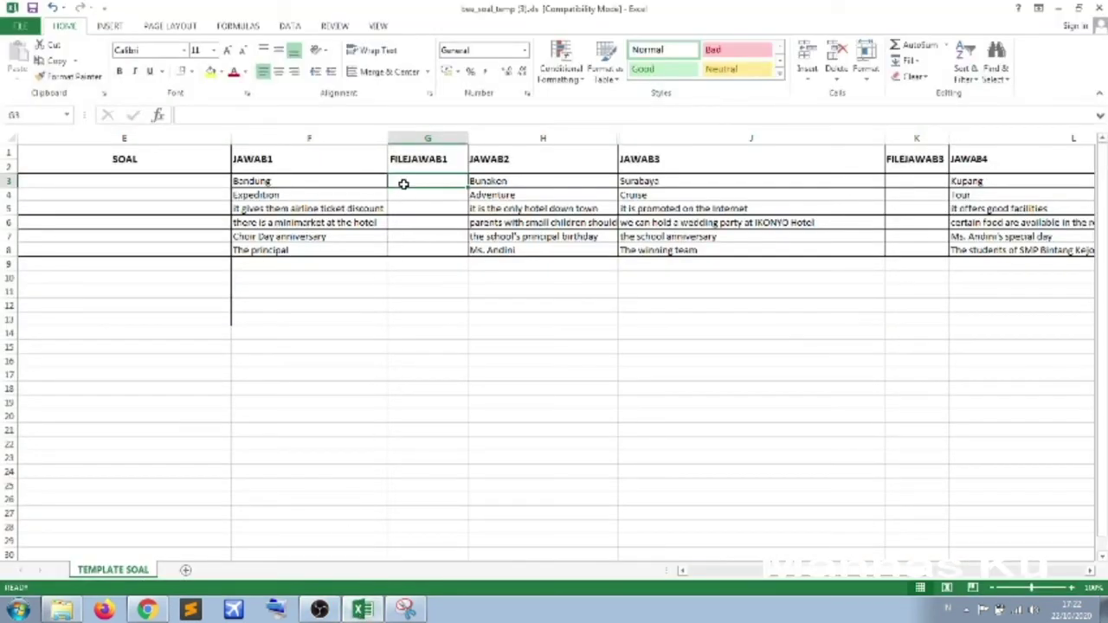
{"action": "type", "text": "login.jpg"}
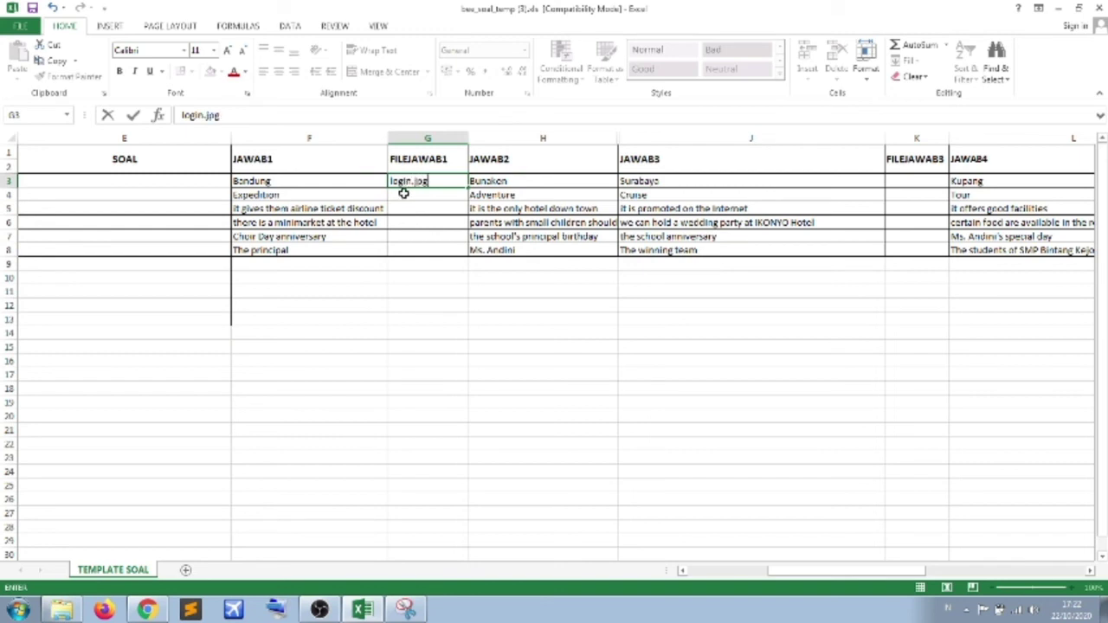
{"action": "left_click", "coordinate": [498, 430]}
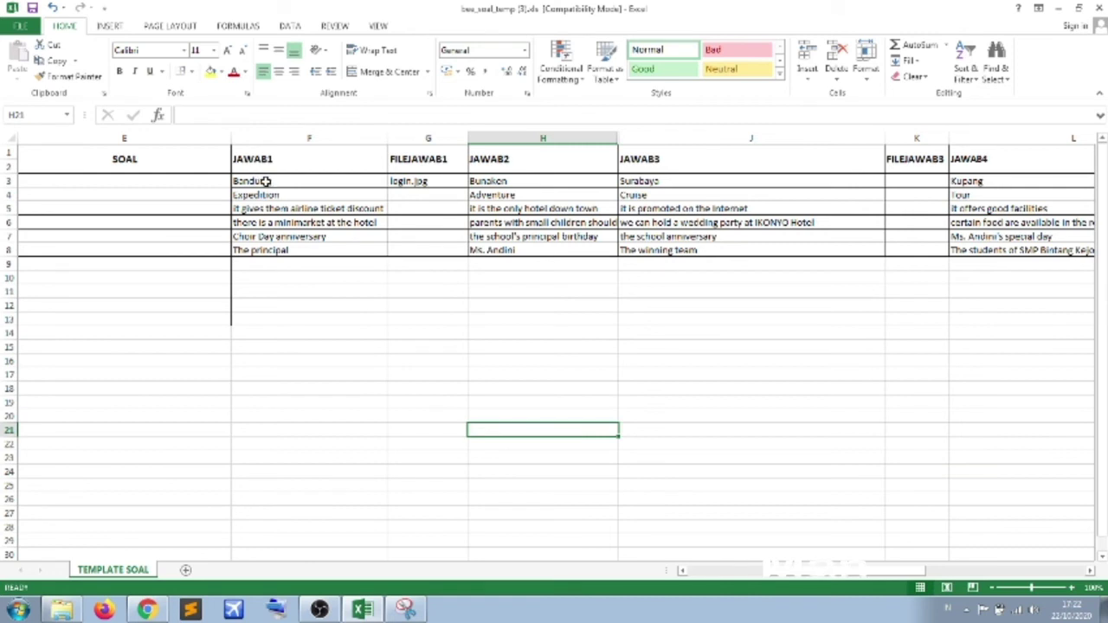
- Clear the JAWAB1 answers in F3:F8 and unhide the FILEJAWAB2 column
{"action": "left_click_drag", "start_coordinate": [265, 181], "coordinate": [273, 251]}
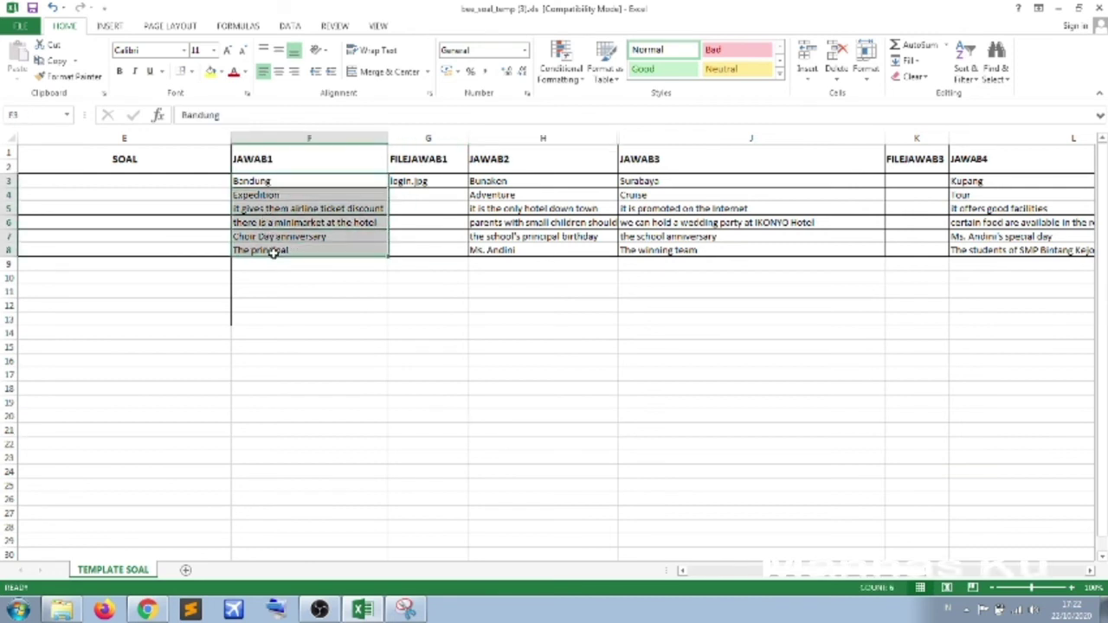
{"action": "key", "text": "Delete"}
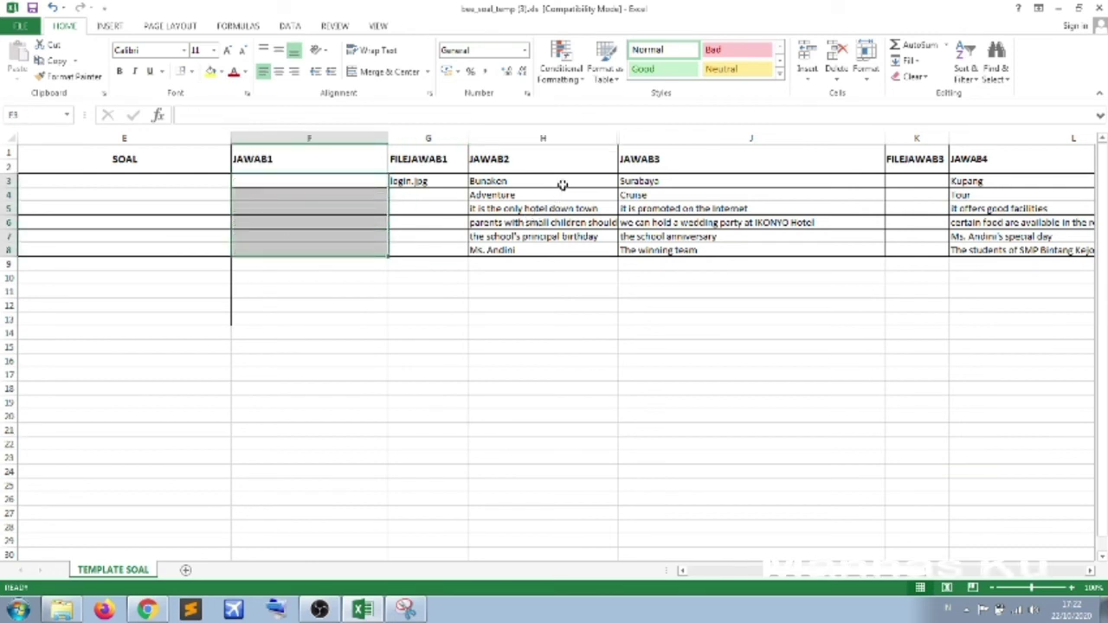
{"action": "left_click_drag", "start_coordinate": [621, 136], "coordinate": [693, 139]}
- Clear the JAWAB2 answers in H3:H8
{"action": "left_click", "coordinate": [526, 183]}
{"action": "left_click_drag", "start_coordinate": [526, 184], "coordinate": [525, 249]}
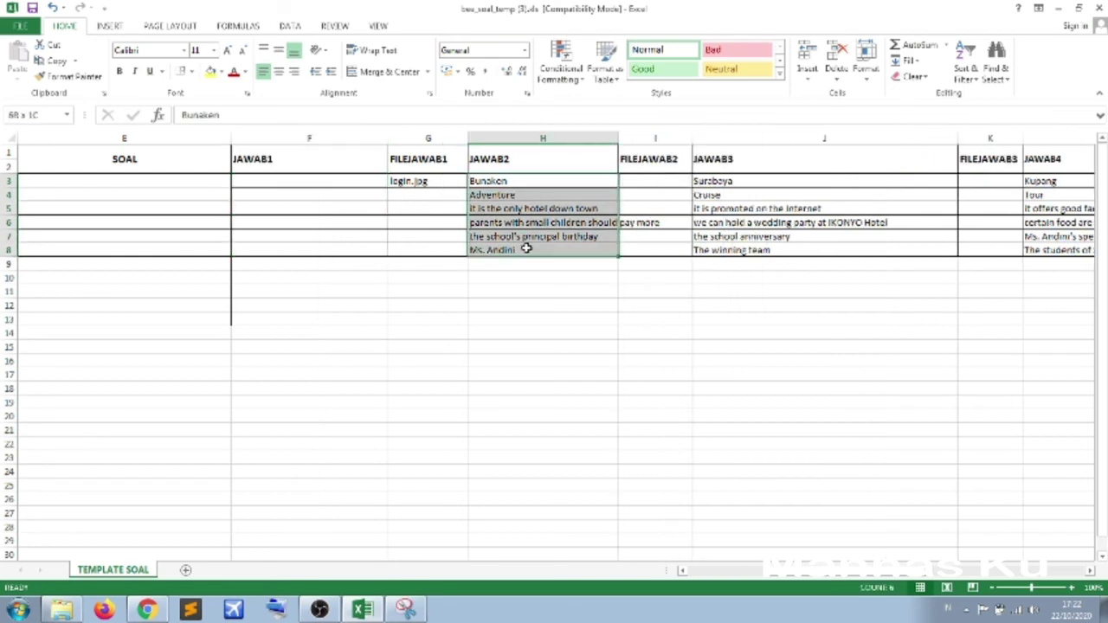
{"action": "key", "text": "Delete"}
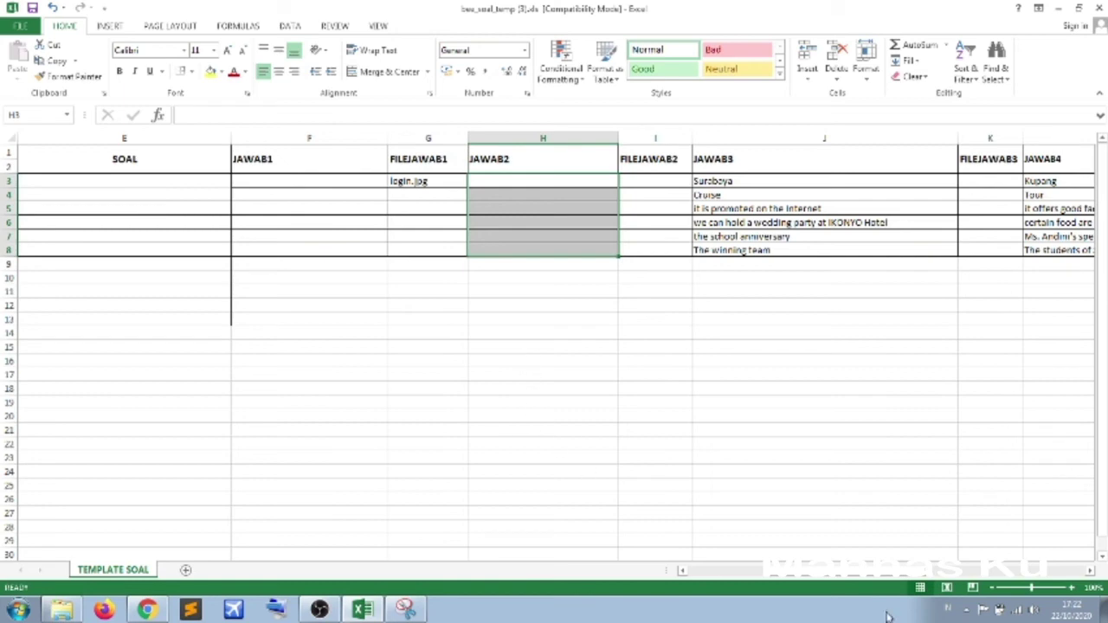
{"action": "left_click_drag", "start_coordinate": [856, 573], "coordinate": [781, 560]}
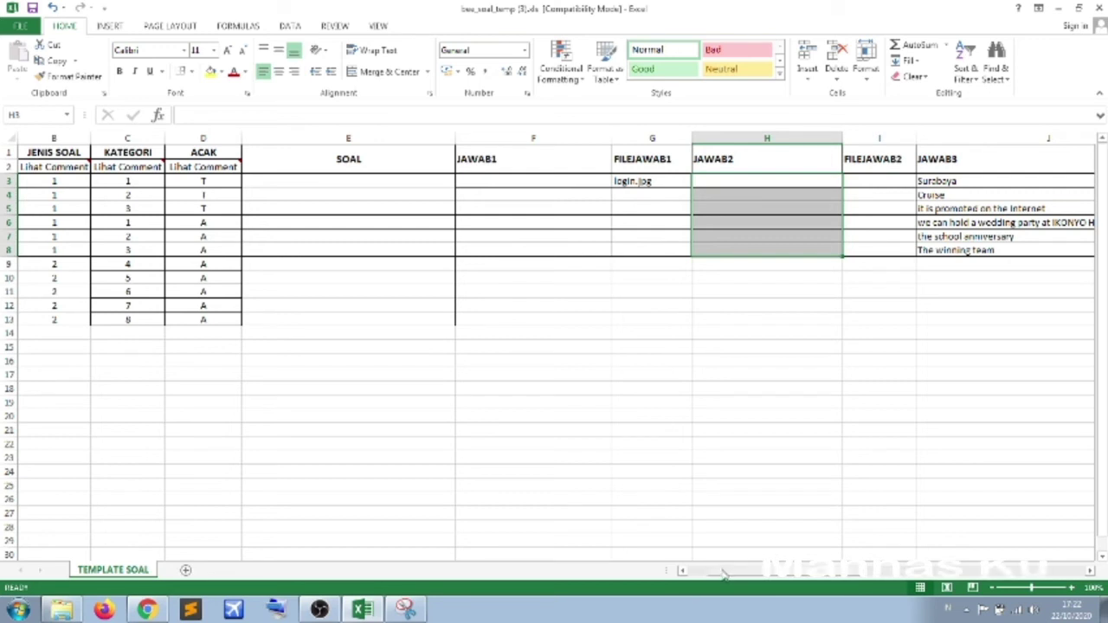
{"action": "scroll", "coordinate": [724, 575], "scroll_direction": "left", "scroll_amount": 1}
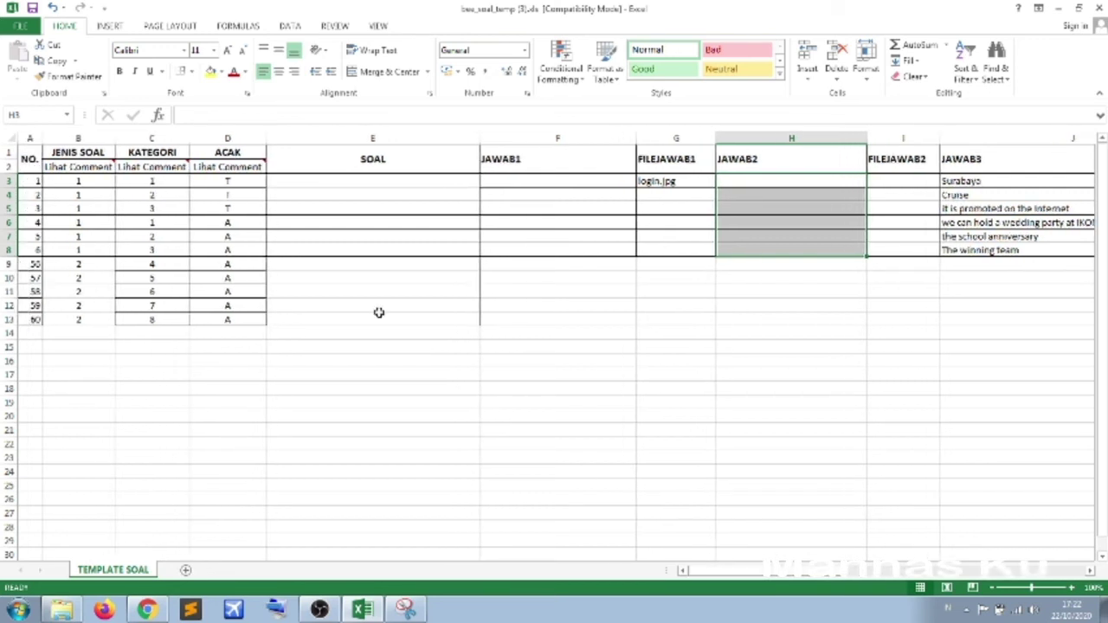
{"action": "left_click", "coordinate": [321, 183]}
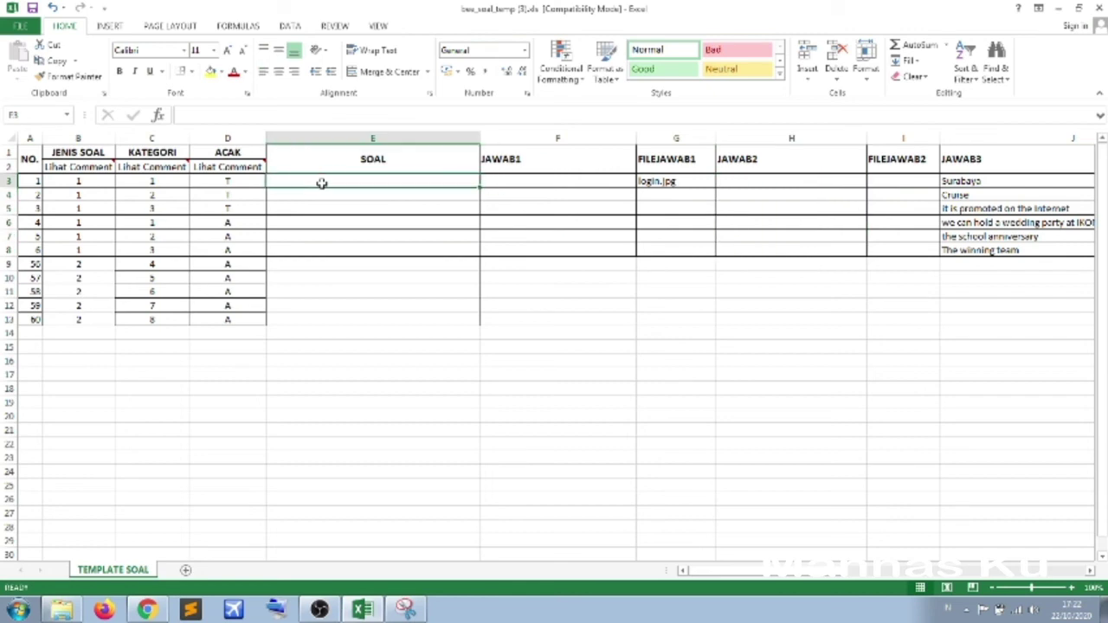
{"action": "left_click_drag", "start_coordinate": [734, 576], "coordinate": [953, 568]}
{"action": "left_click", "coordinate": [831, 181]}
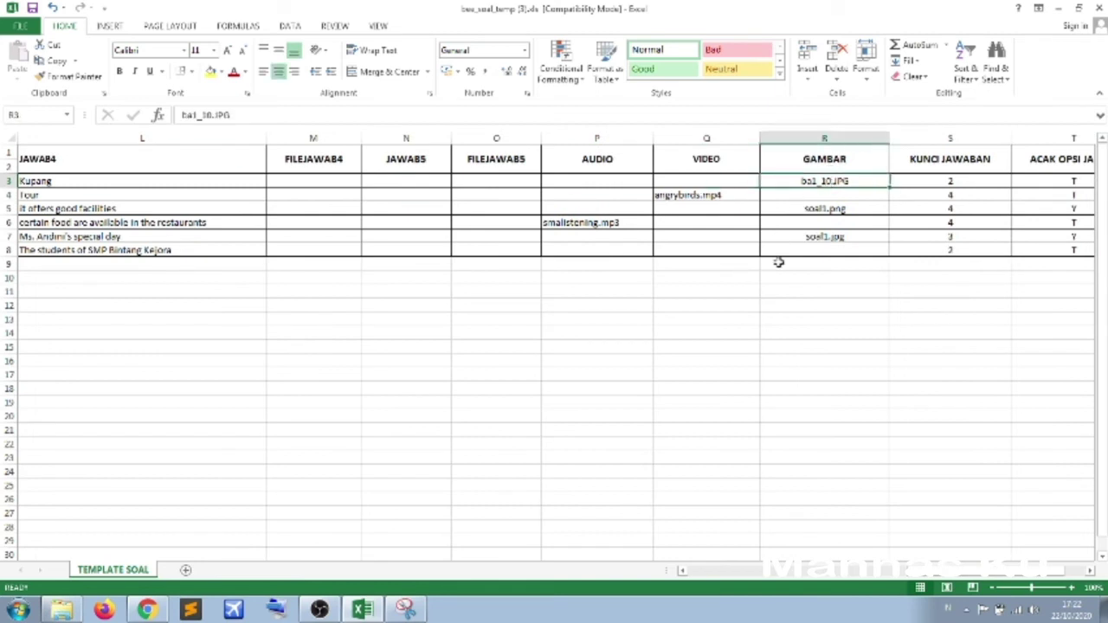
{"action": "left_click", "coordinate": [581, 223]}
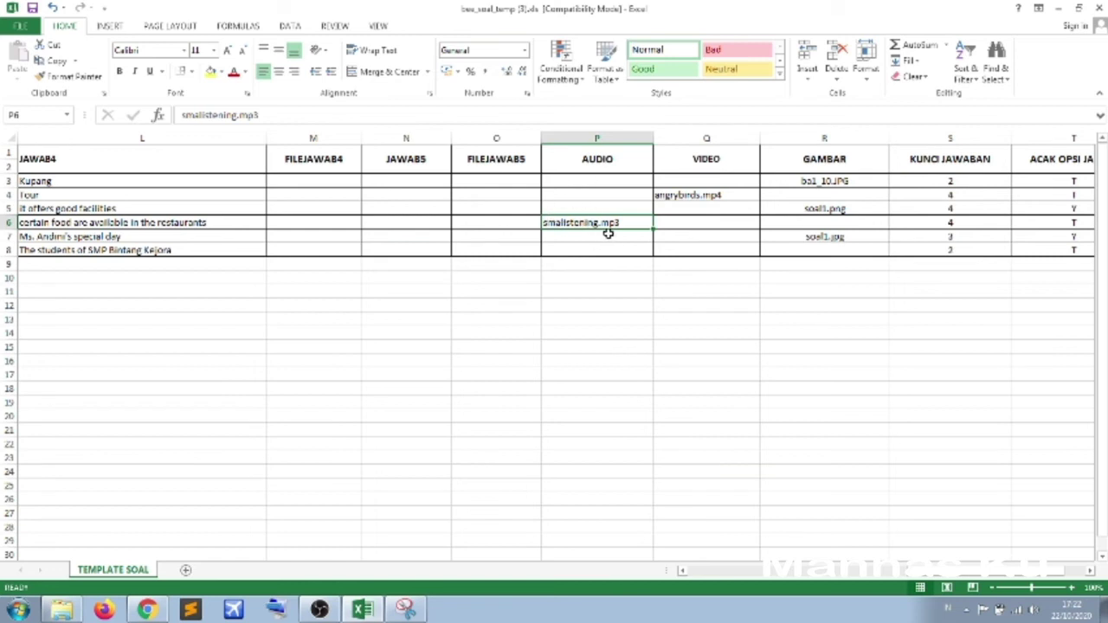
{"action": "left_click", "coordinate": [708, 194]}
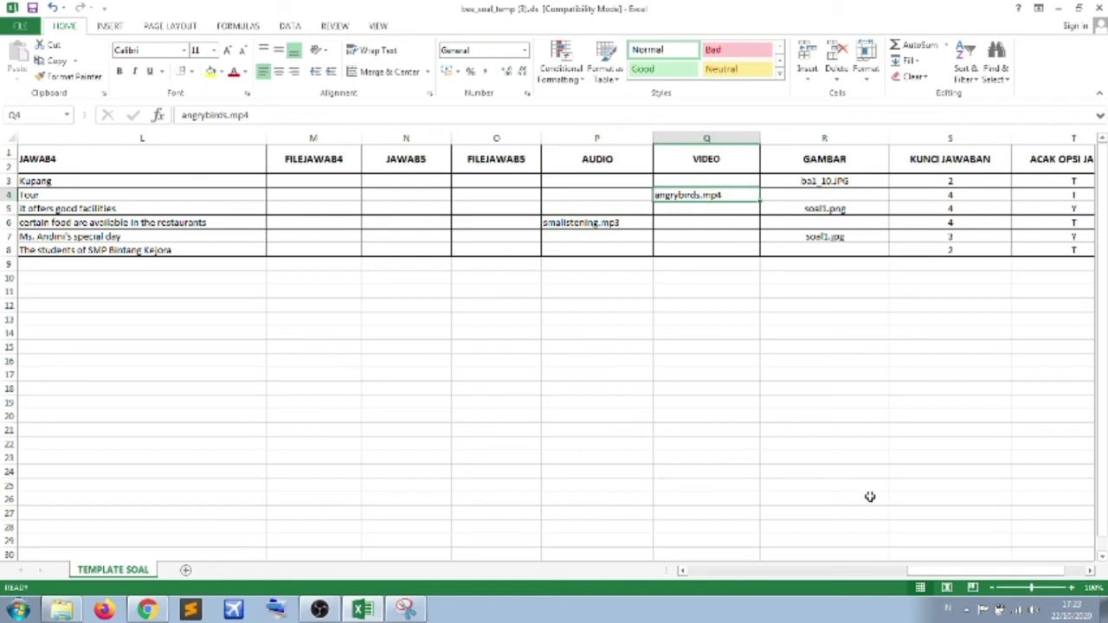
{"action": "left_click_drag", "start_coordinate": [939, 573], "coordinate": [965, 573]}
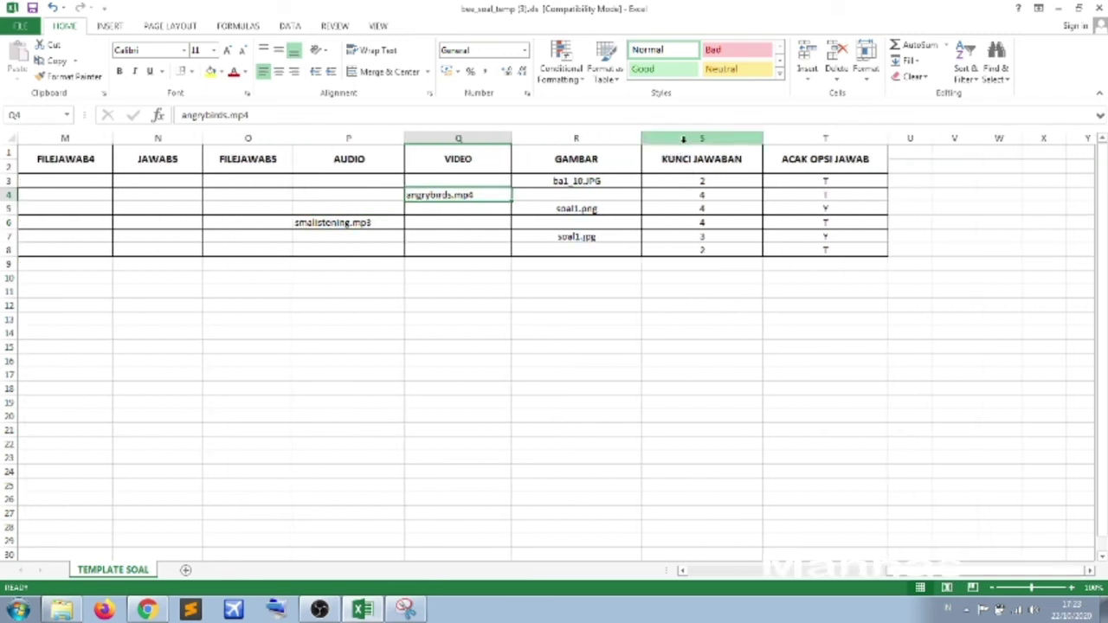
{"action": "left_click", "coordinate": [699, 181]}
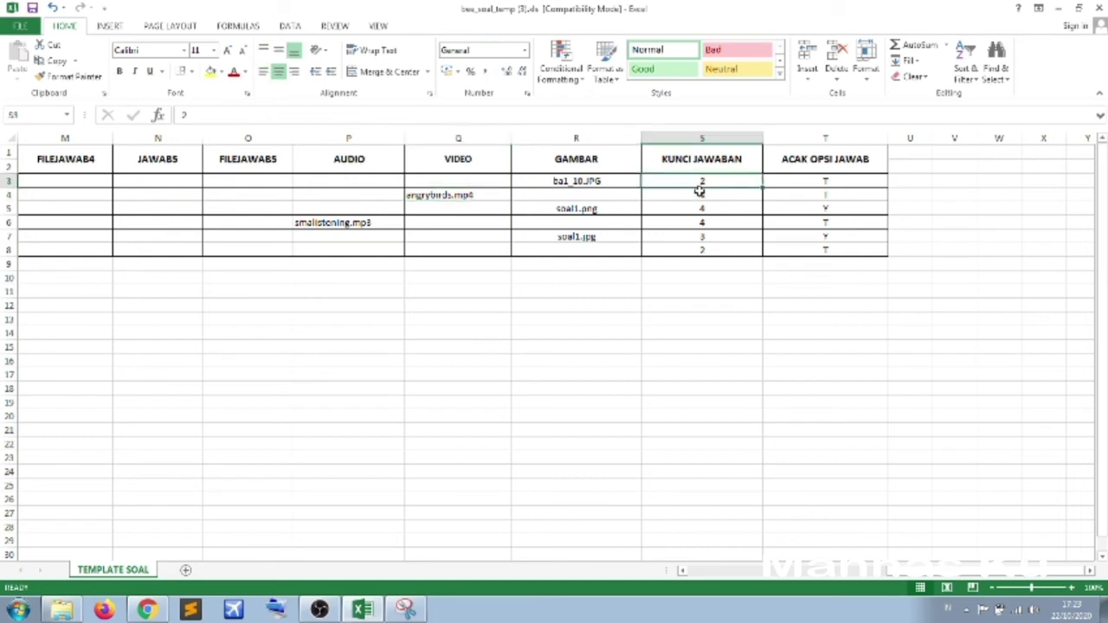
{"action": "left_click", "coordinate": [701, 196]}
{"action": "left_click", "coordinate": [699, 210]}
{"action": "left_click", "coordinate": [698, 225]}
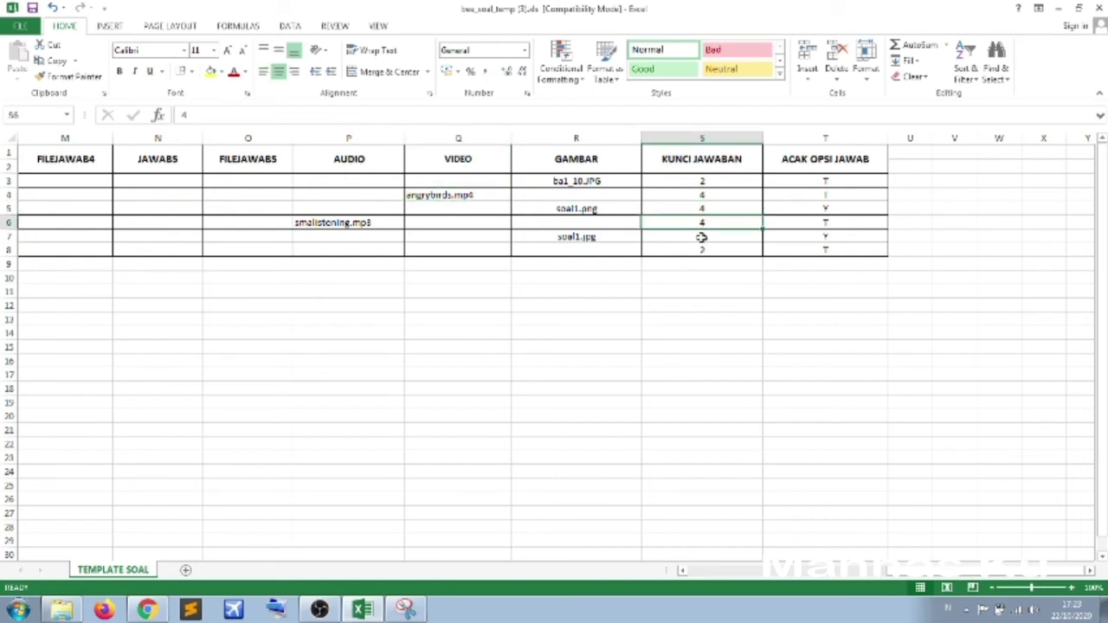
{"action": "left_click", "coordinate": [705, 182]}
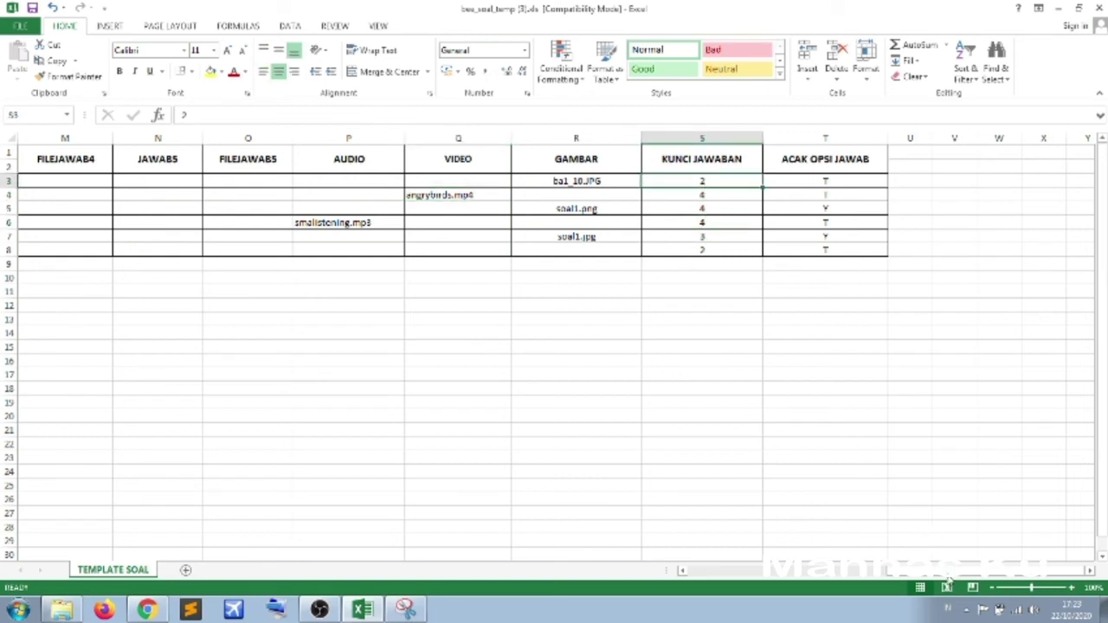
{"action": "left_click_drag", "start_coordinate": [950, 578], "coordinate": [870, 574]}
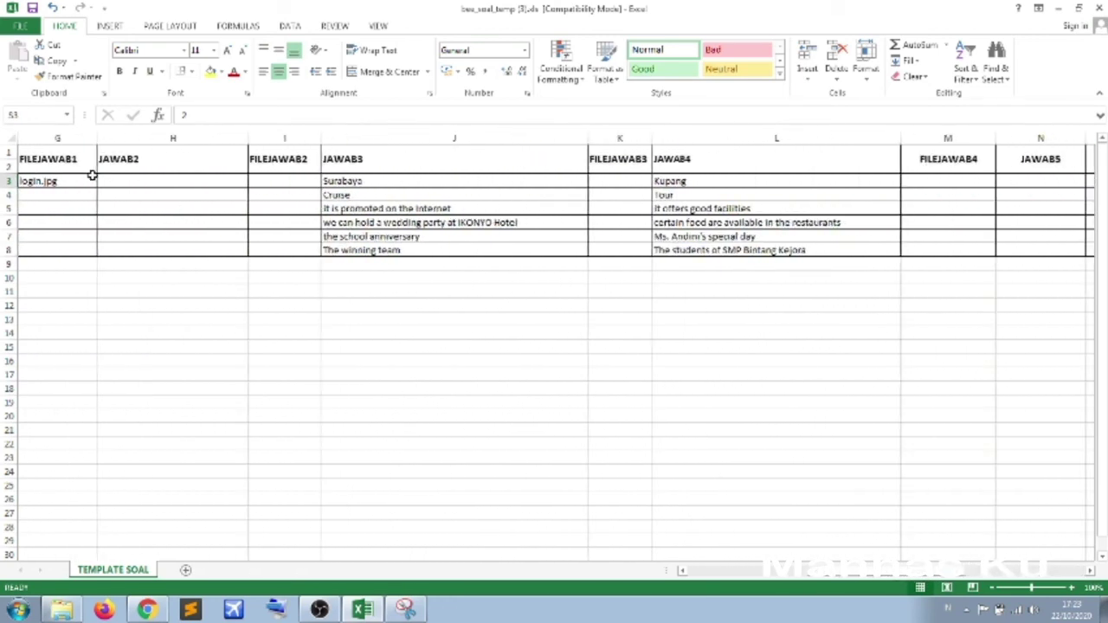
{"action": "left_click_drag", "start_coordinate": [870, 571], "coordinate": [844, 572]}
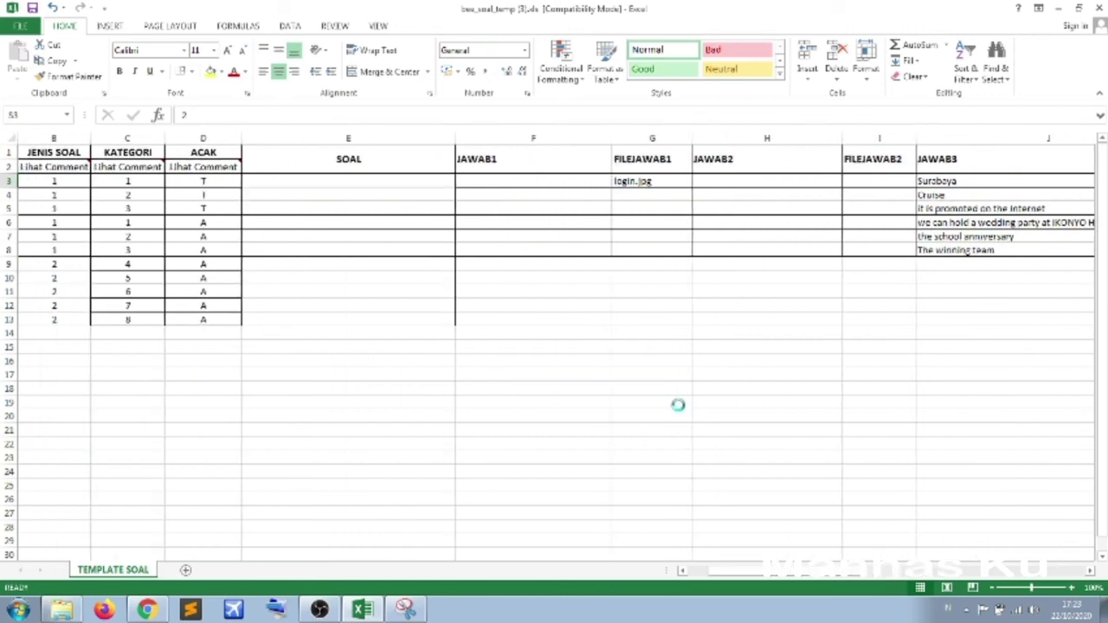
{"action": "scroll", "coordinate": [679, 404], "scroll_direction": "down", "scroll_amount": 2}
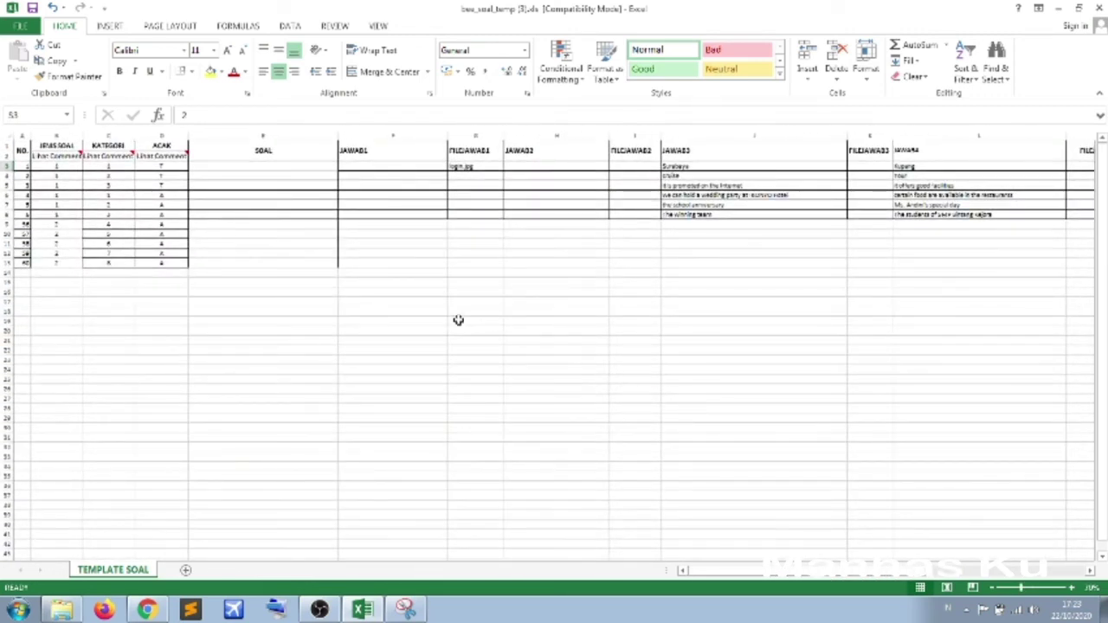
{"action": "left_click", "coordinate": [259, 162]}
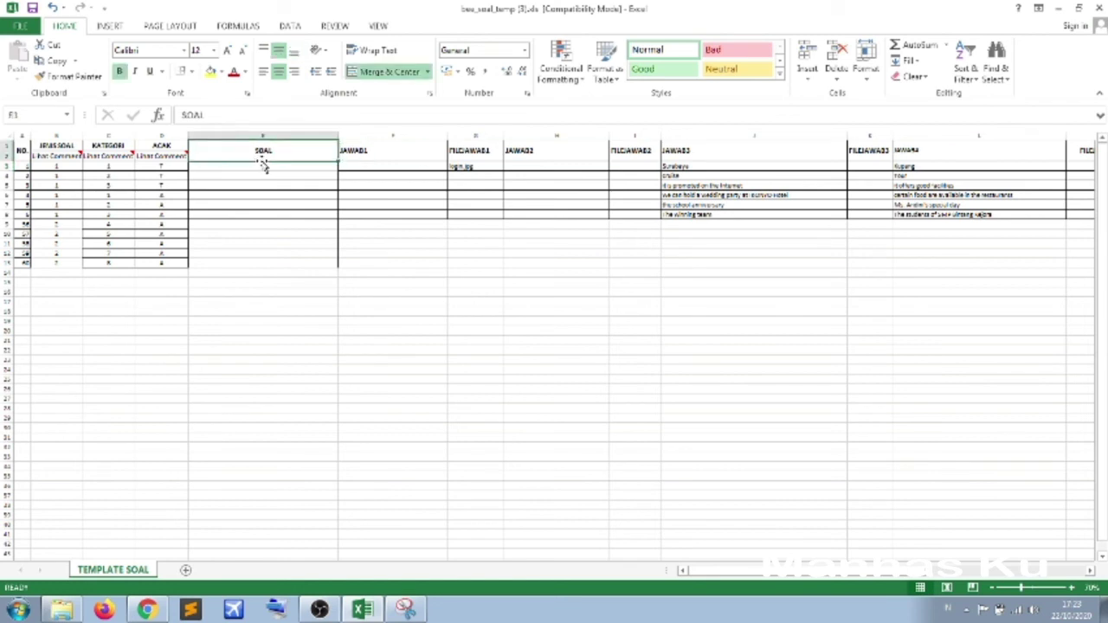
{"action": "left_click", "coordinate": [399, 165]}
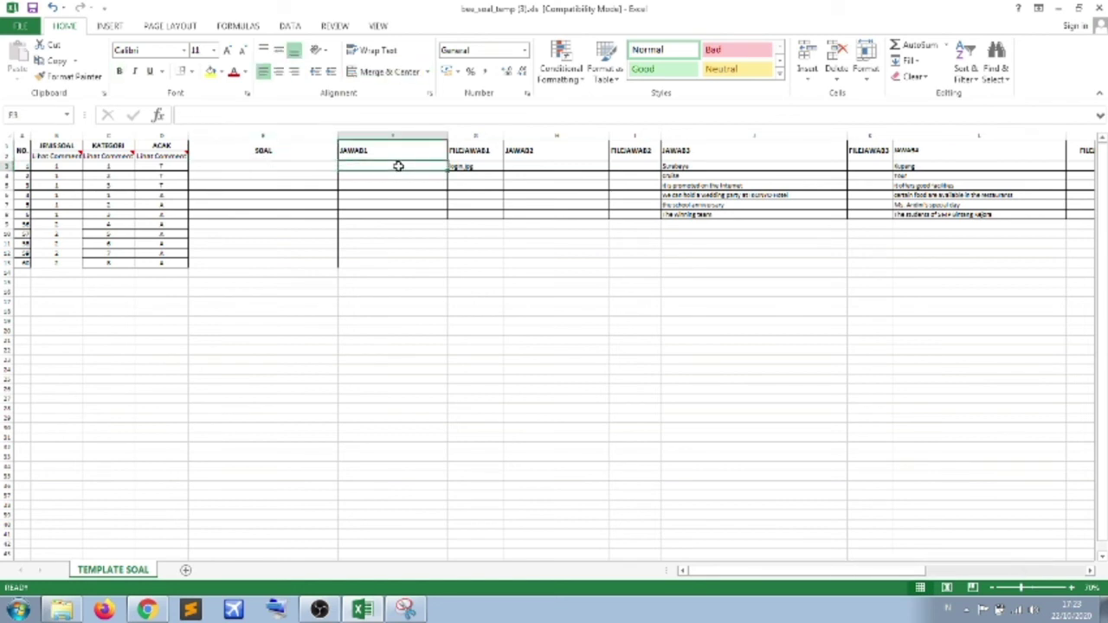
{"action": "left_click_drag", "start_coordinate": [786, 574], "coordinate": [985, 585]}
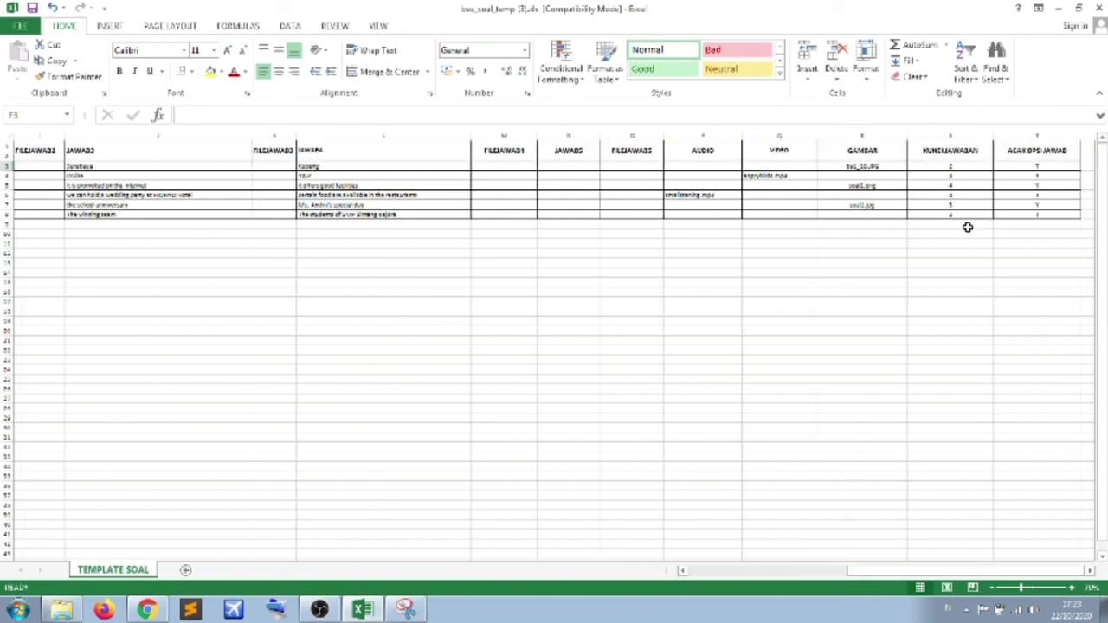
- Replace the answer key in cell S3 with 4 for the first question
{"action": "left_click", "coordinate": [957, 166]}
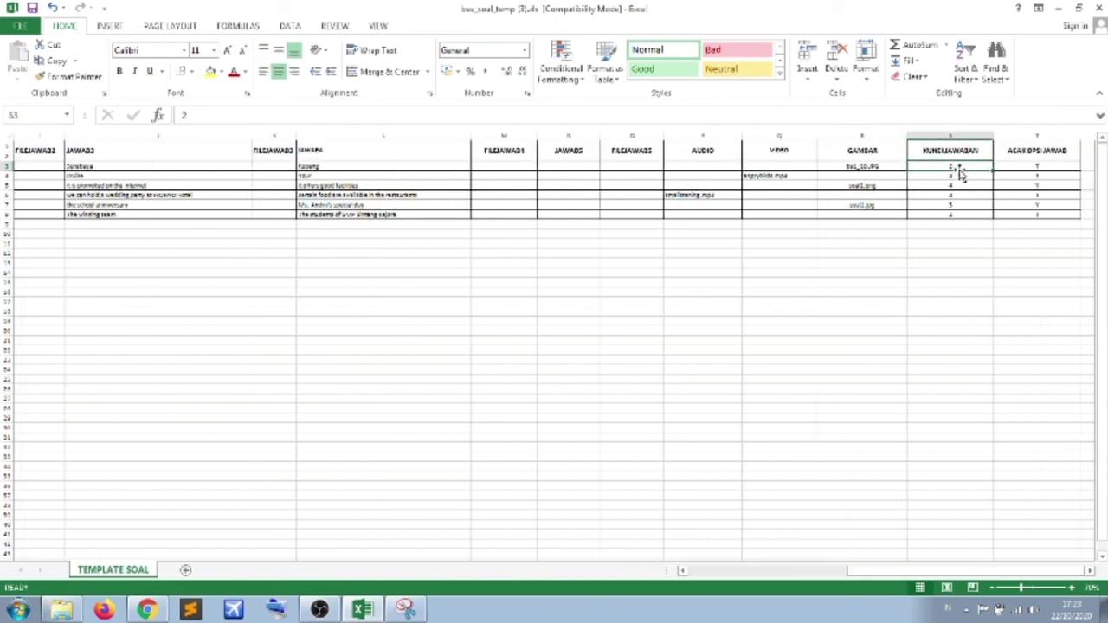
{"action": "type", "text": "1"}
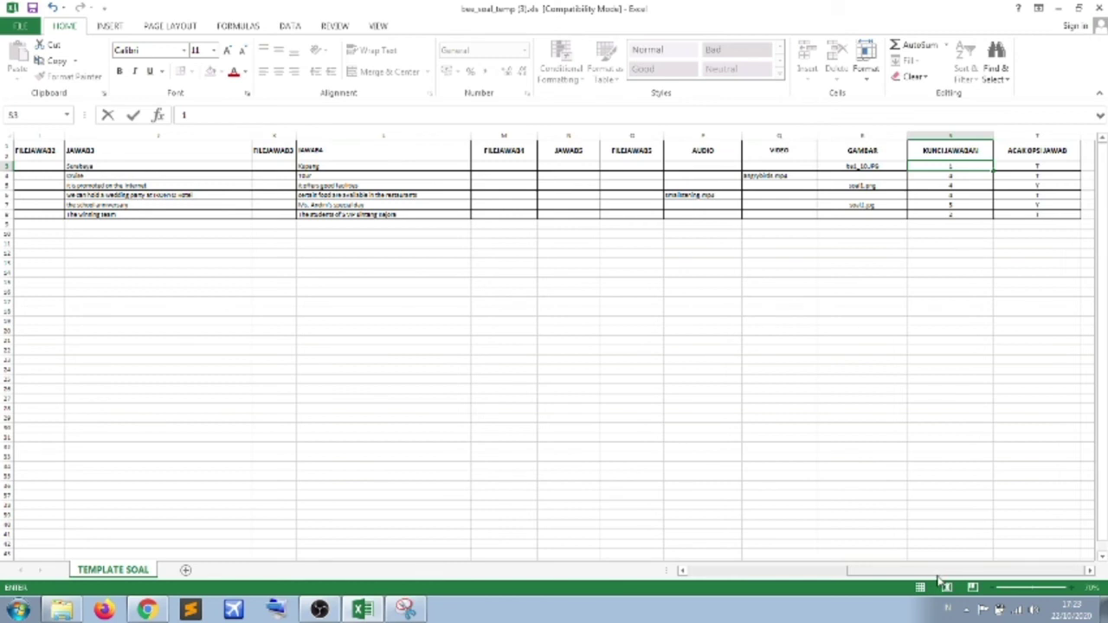
{"action": "left_click_drag", "start_coordinate": [944, 571], "coordinate": [880, 564]}
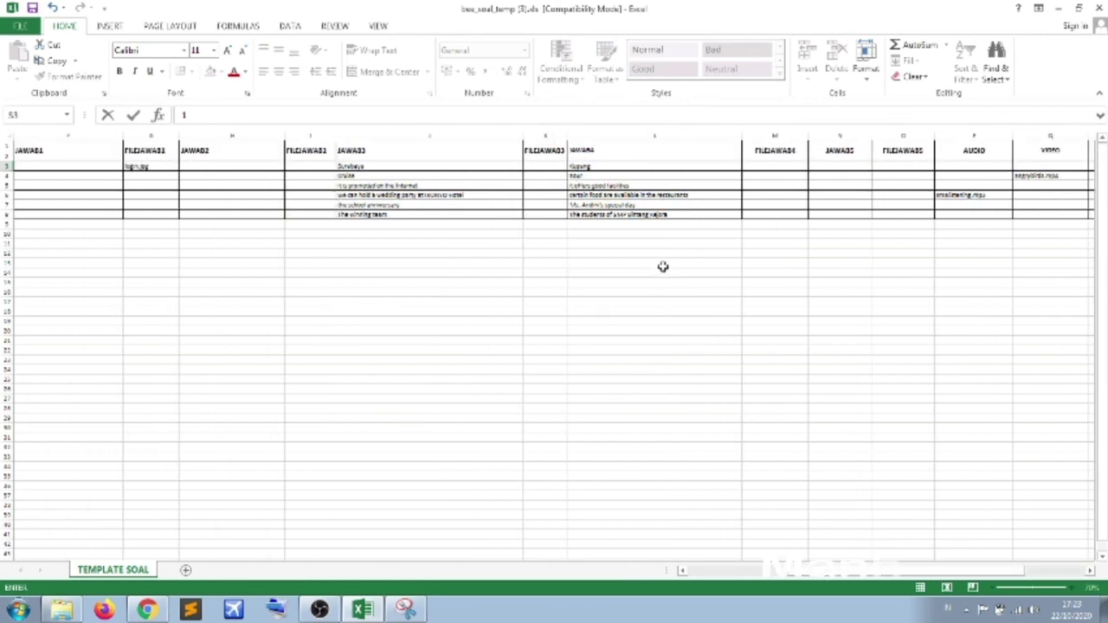
{"action": "left_click", "coordinate": [651, 165]}
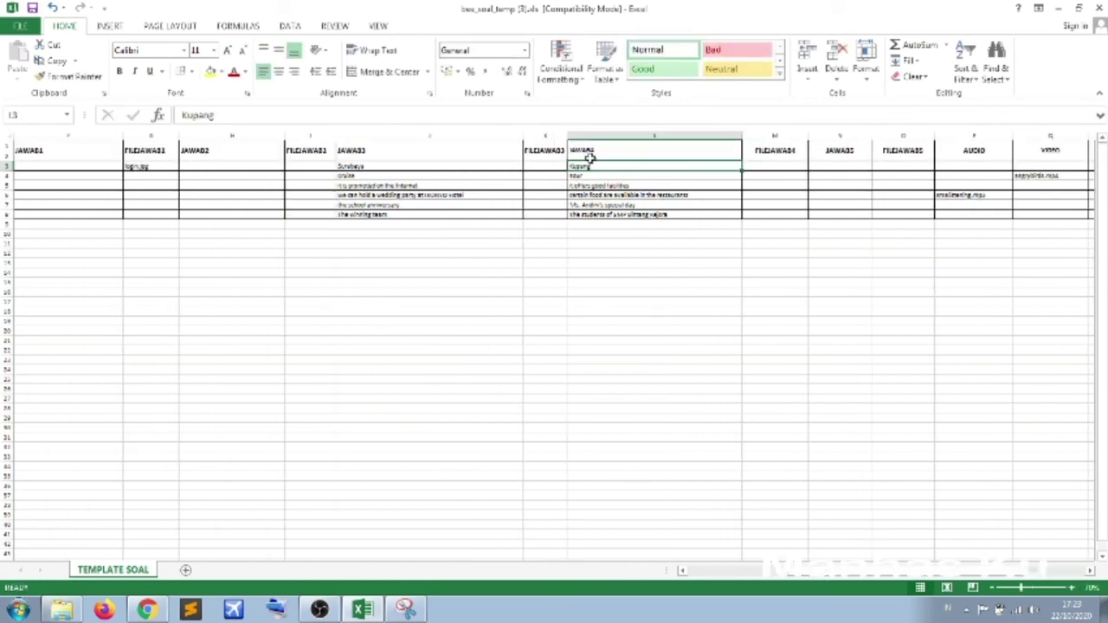
{"action": "left_click_drag", "start_coordinate": [588, 158], "coordinate": [646, 168]}
{"action": "scroll", "coordinate": [800, 580], "scroll_direction": "right", "scroll_amount": 3}
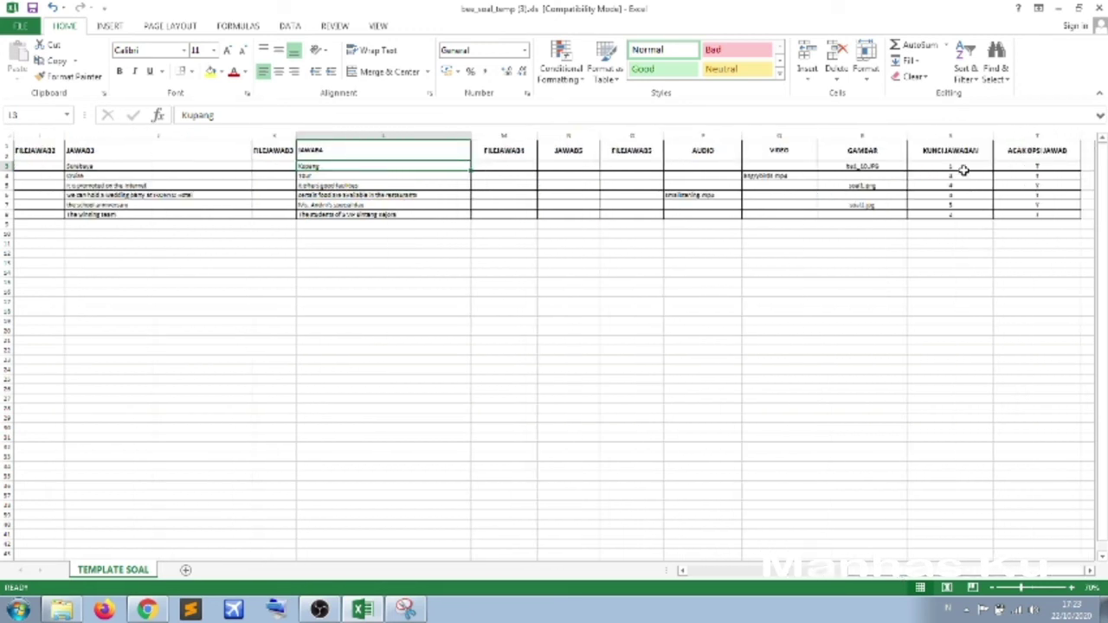
{"action": "left_click", "coordinate": [964, 167]}
{"action": "type", "text": "4"}
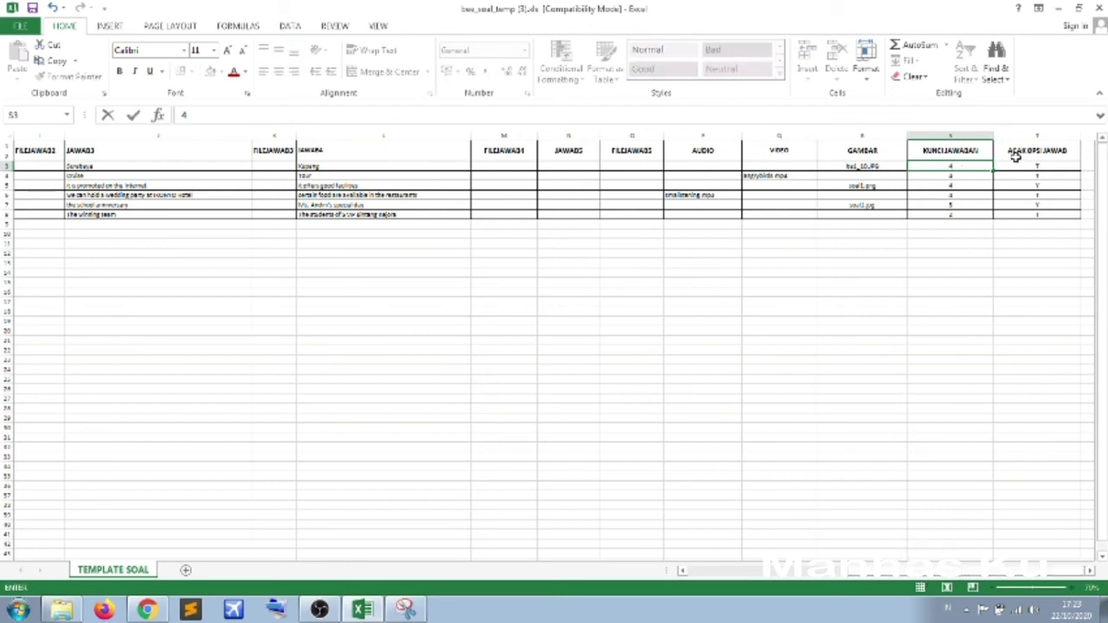
{"action": "left_click", "coordinate": [1035, 165]}
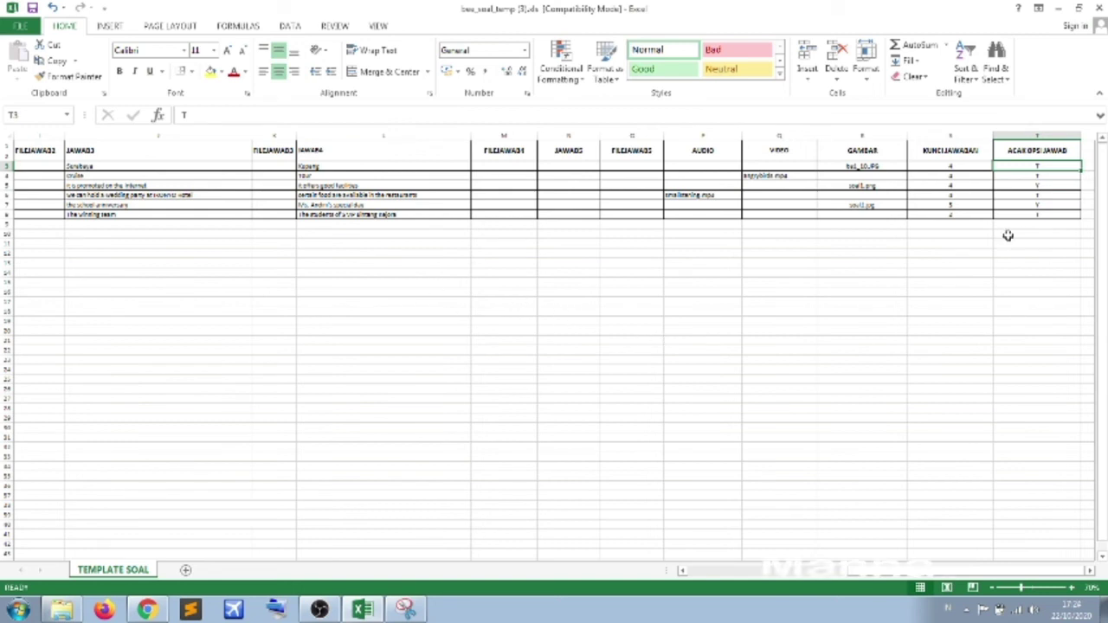
- Enter Y in the ACAK OPSI JAWAB cell T3, then close the template workbook and Excel
{"action": "left_click", "coordinate": [1056, 165]}
{"action": "type", "text": "Y"}
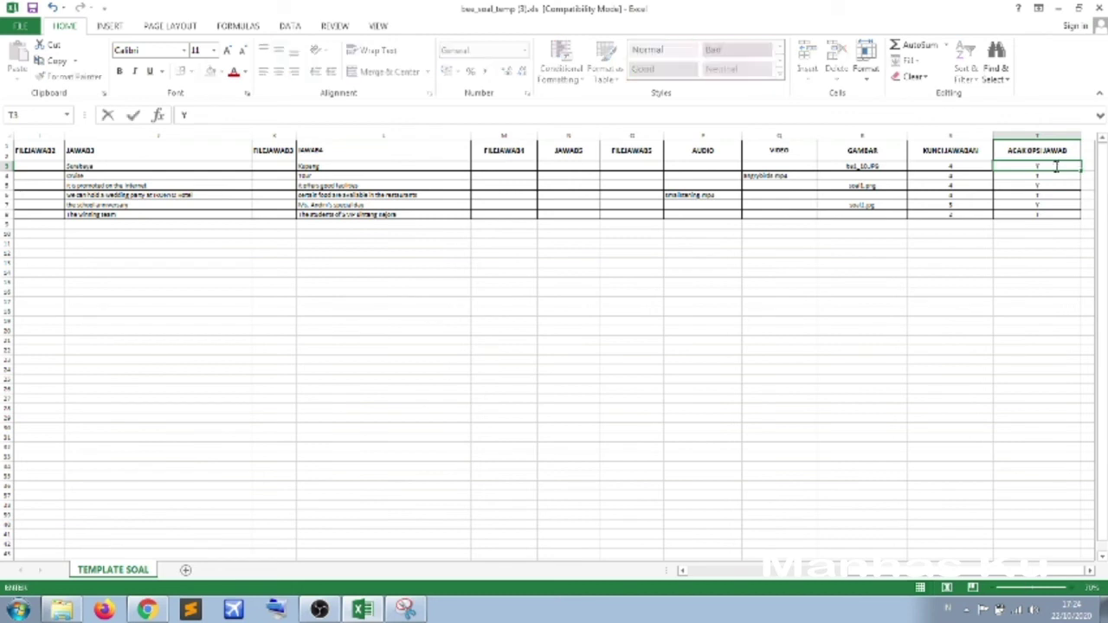
{"action": "left_click", "coordinate": [1032, 230]}
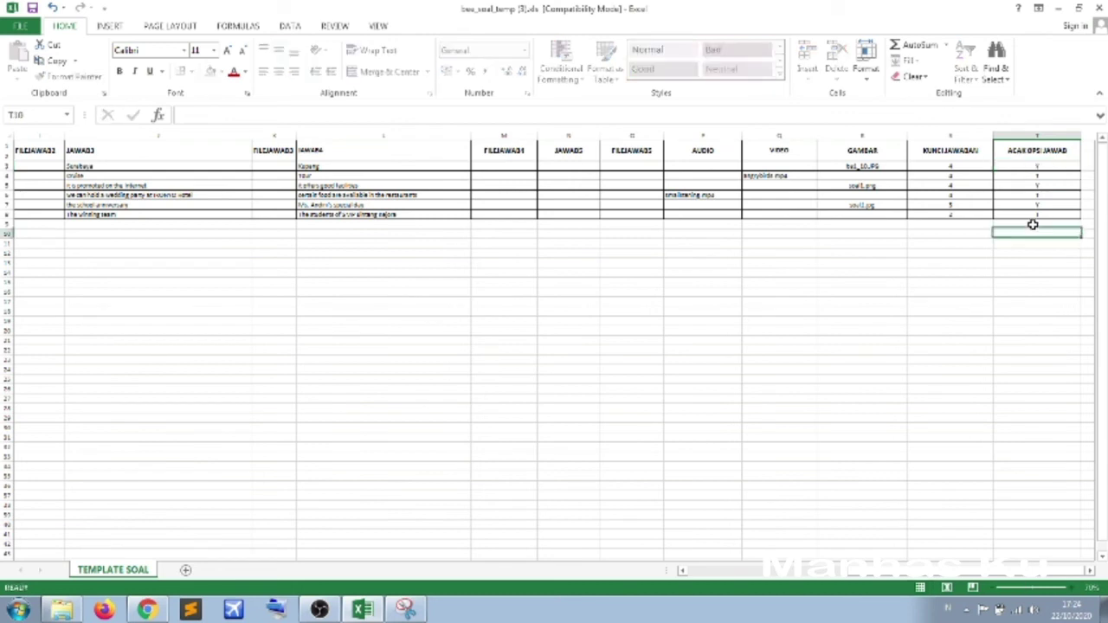
{"action": "left_click", "coordinate": [1048, 175]}
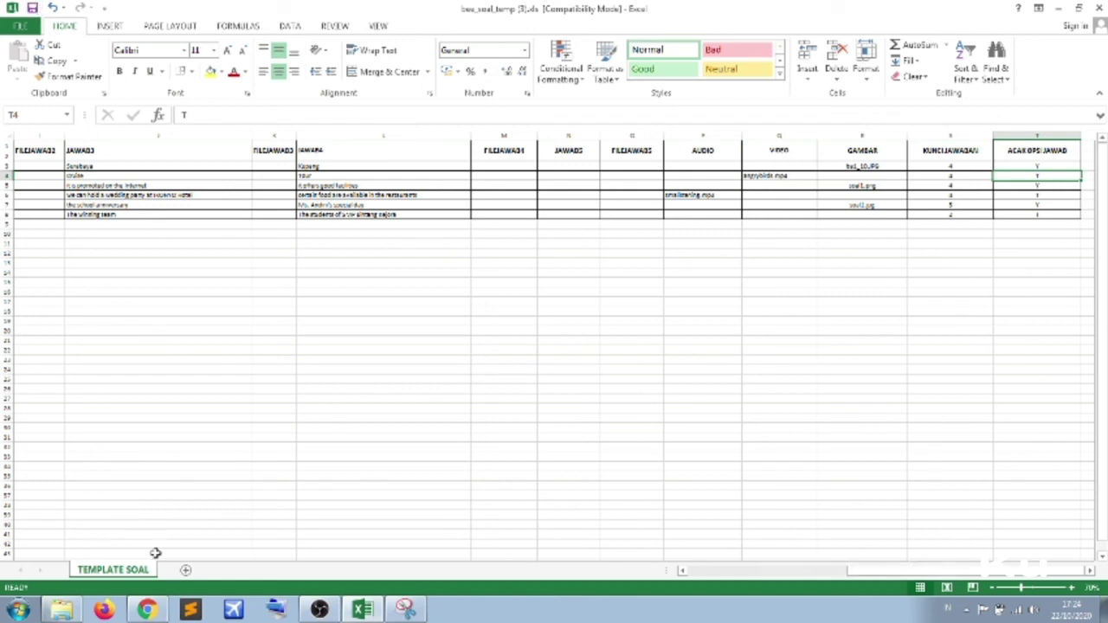
{"action": "left_click", "coordinate": [1097, 10]}
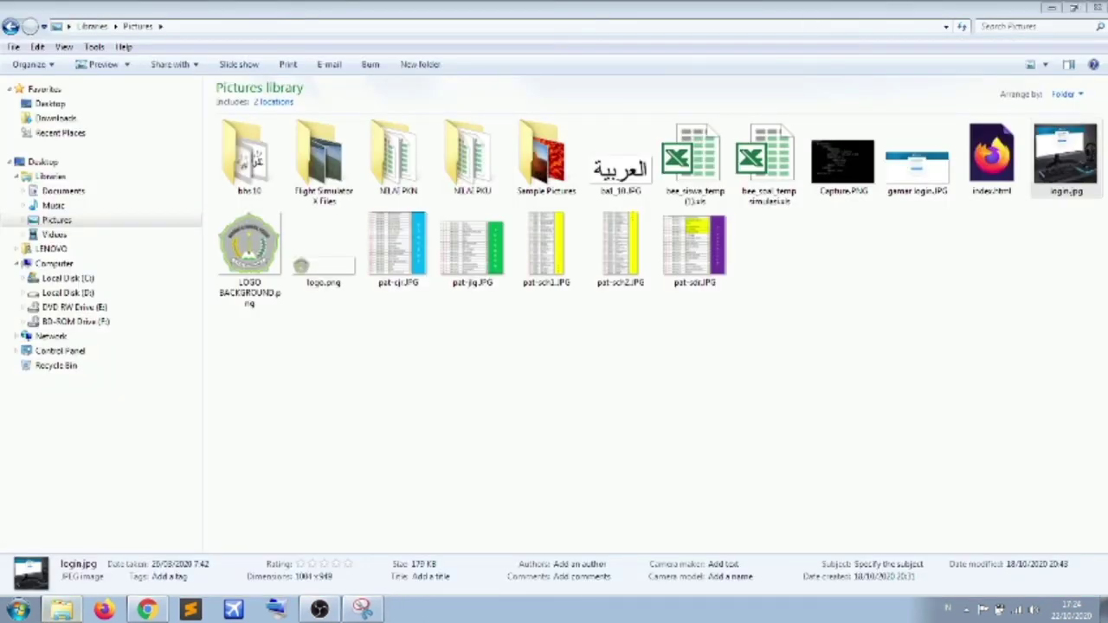
- Back in Chrome, open the Upload Template Excel - Soal page for the B.Sunda_10_IPA bank
{"action": "left_click", "coordinate": [152, 608]}
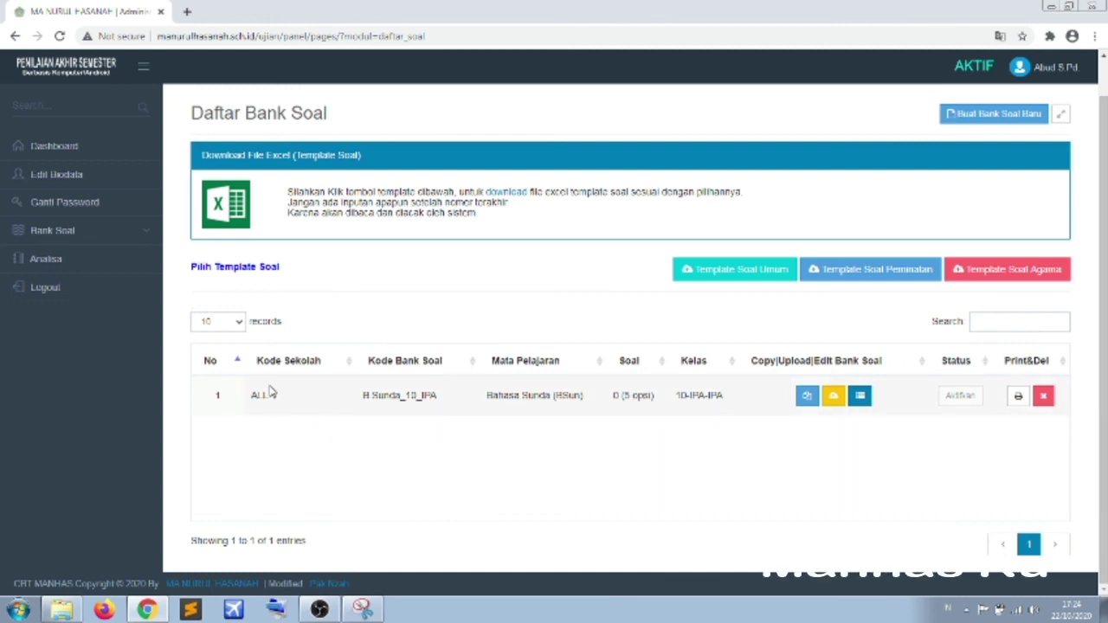
{"action": "left_click", "coordinate": [834, 401]}
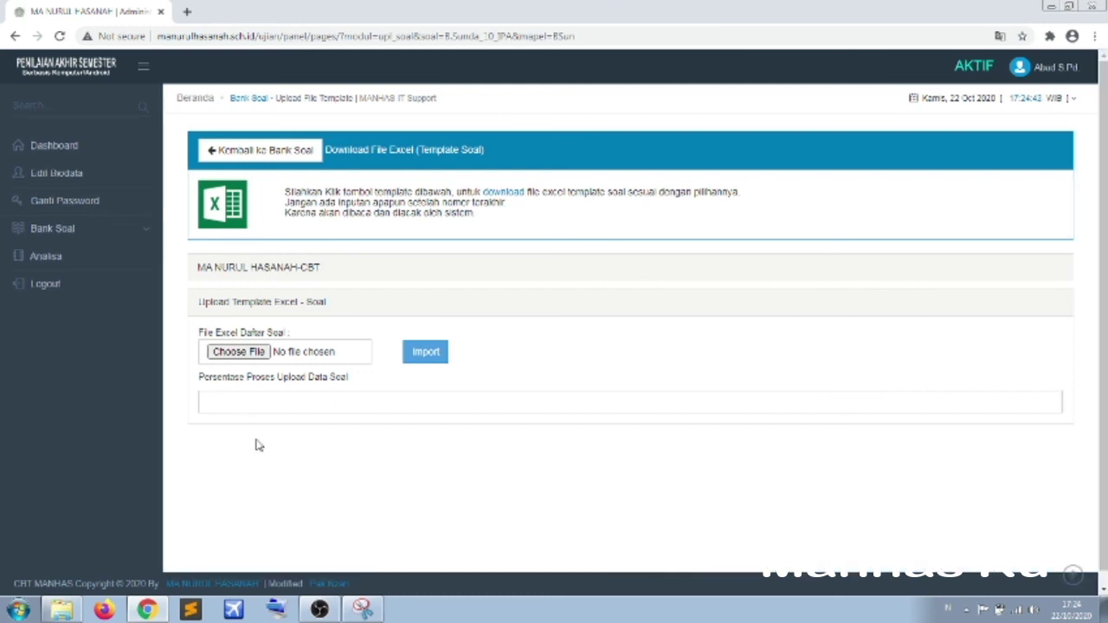
- Pick PAT BK NEW 10.xls from D:\PAT-BK 2020\PAT BK New as the upload file
{"action": "left_click", "coordinate": [251, 354]}
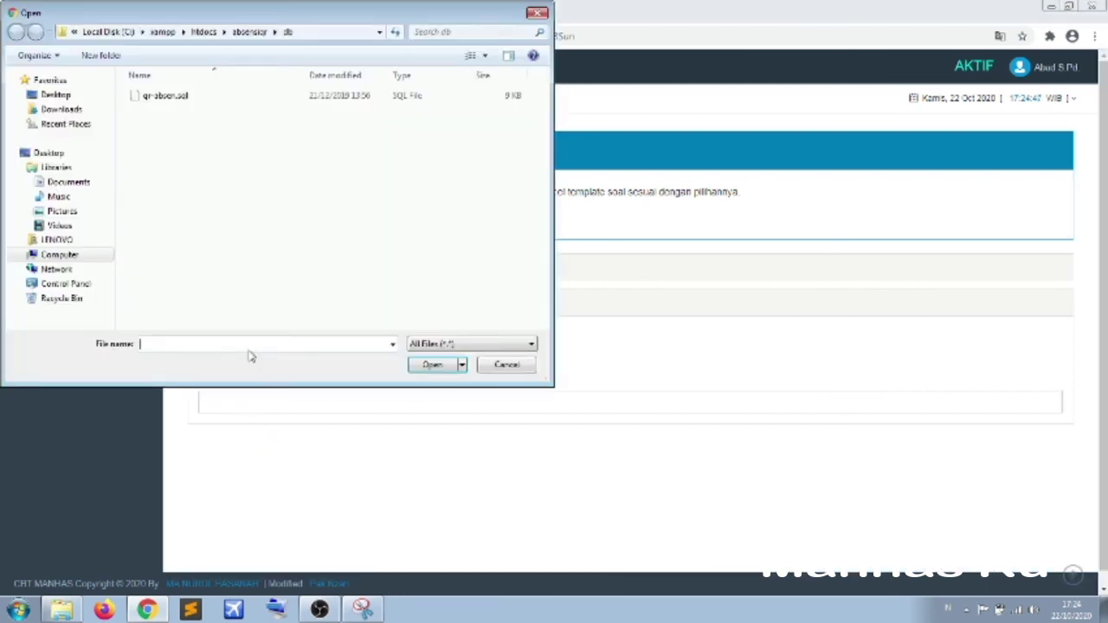
{"action": "left_click", "coordinate": [22, 256]}
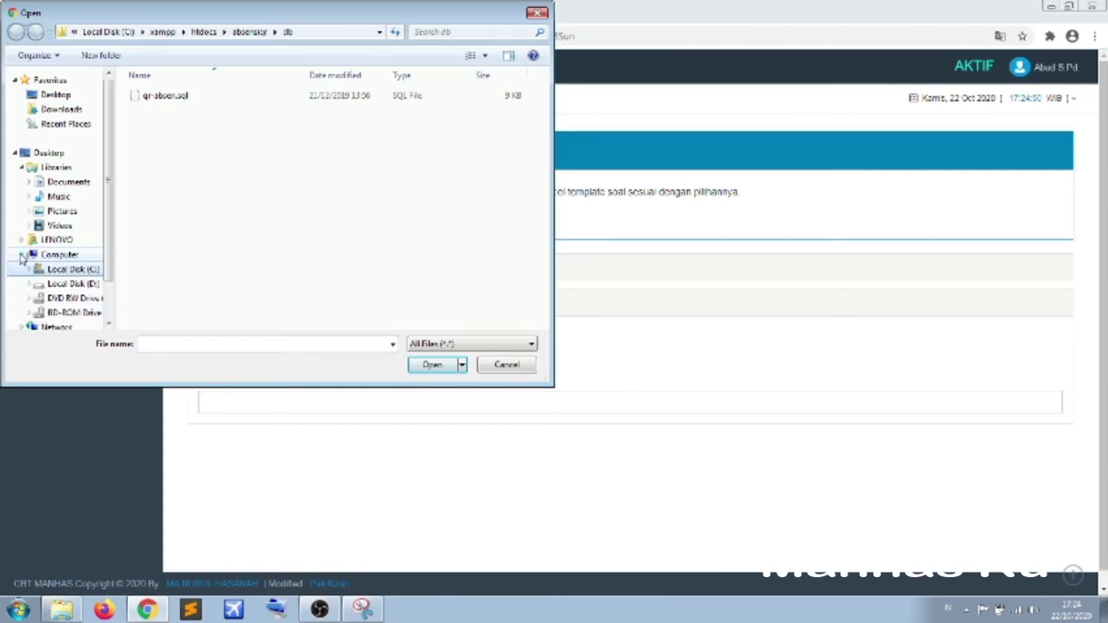
{"action": "left_click", "coordinate": [55, 287]}
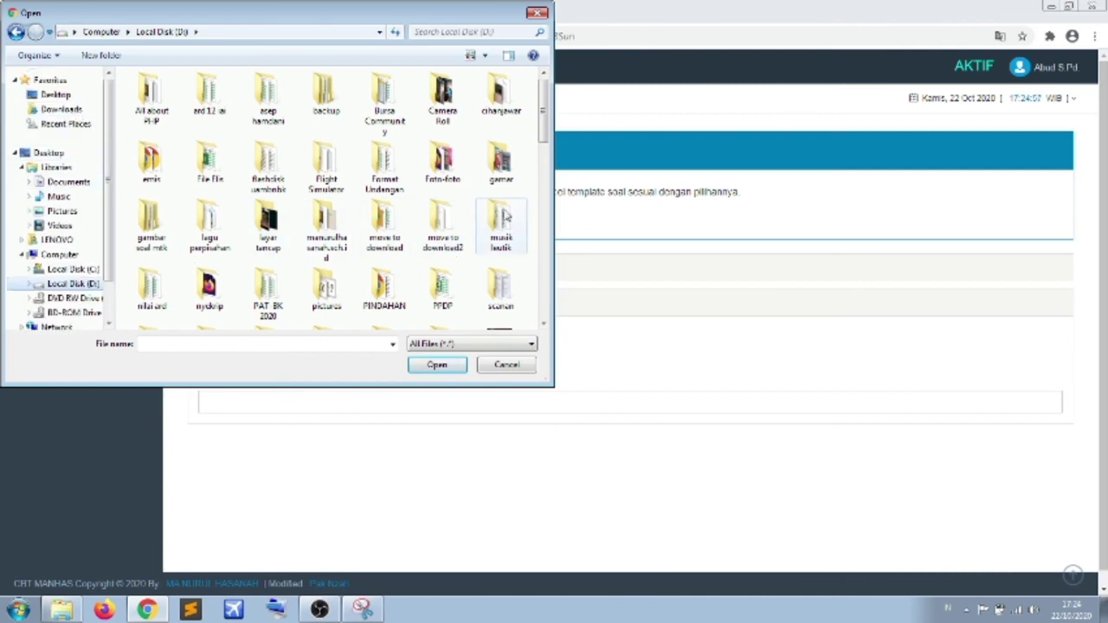
{"action": "left_click_drag", "start_coordinate": [544, 125], "coordinate": [544, 160]}
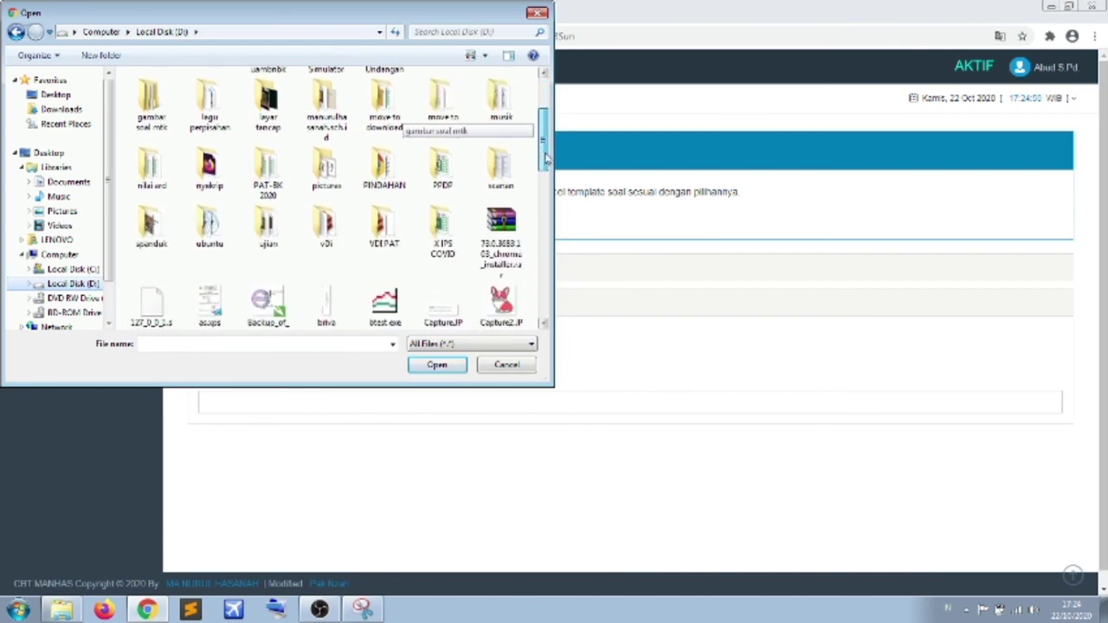
{"action": "double_click", "coordinate": [277, 181]}
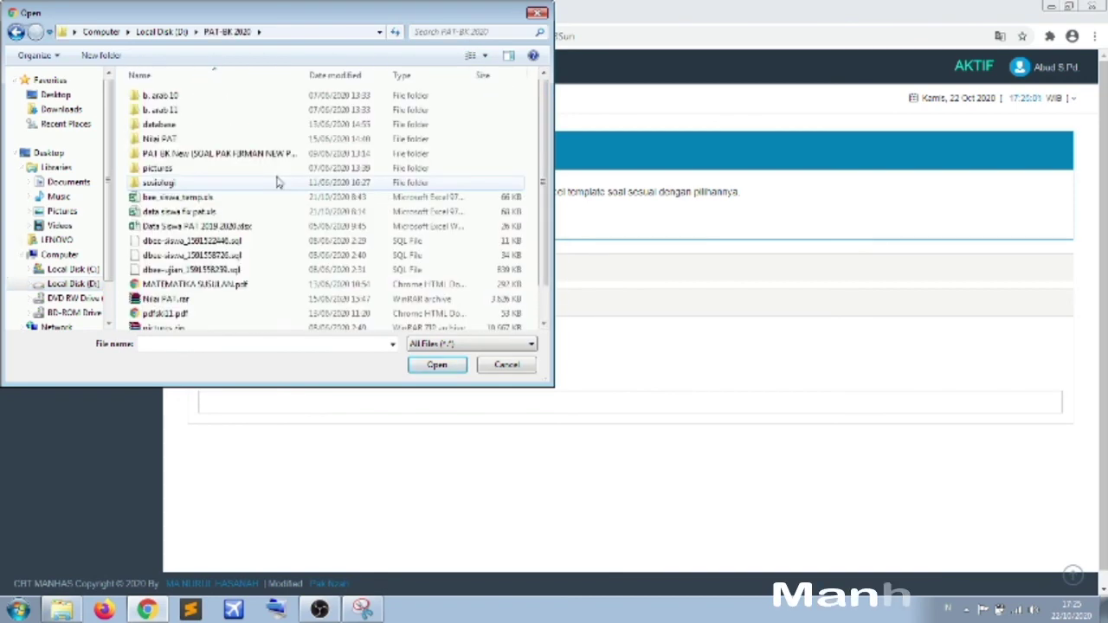
{"action": "scroll", "coordinate": [541, 131], "scroll_direction": "down", "scroll_amount": 1}
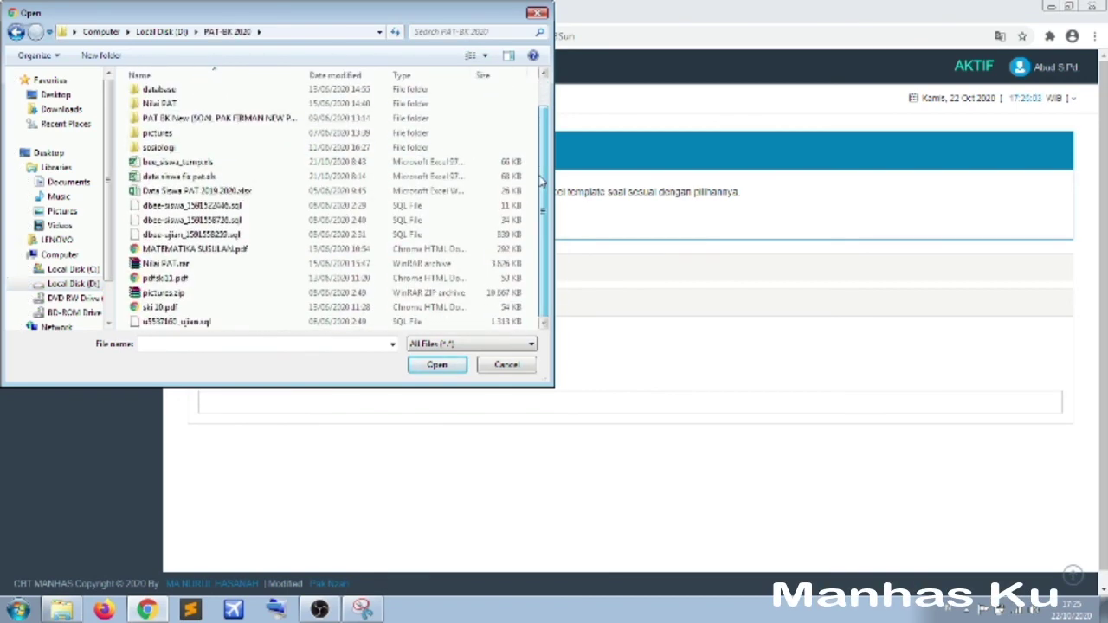
{"action": "left_click", "coordinate": [15, 32]}
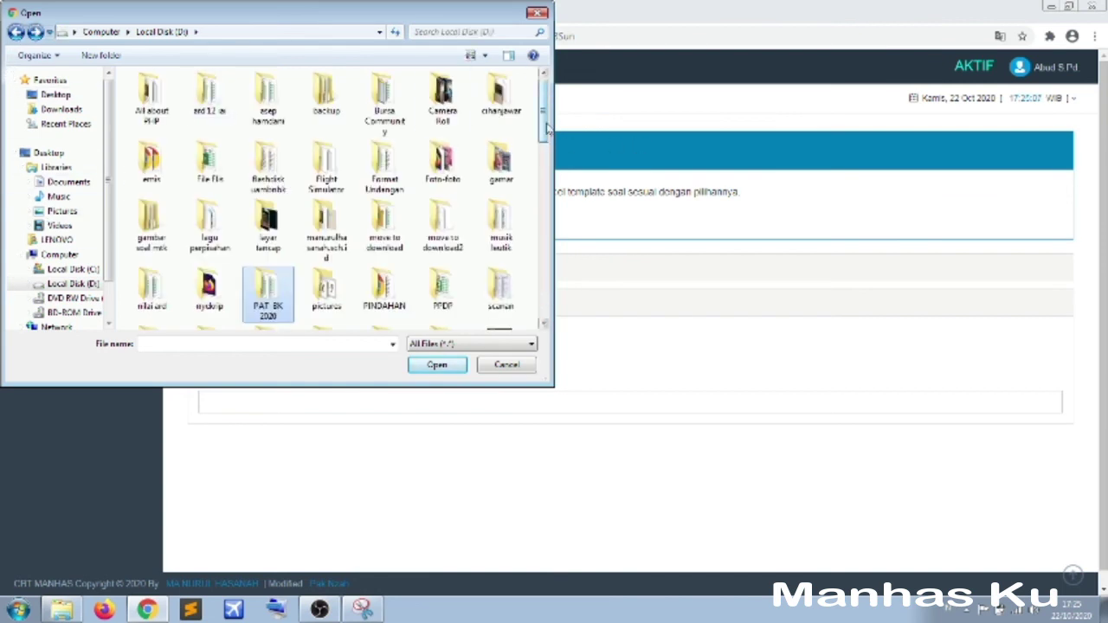
{"action": "left_click_drag", "start_coordinate": [546, 128], "coordinate": [554, 163]}
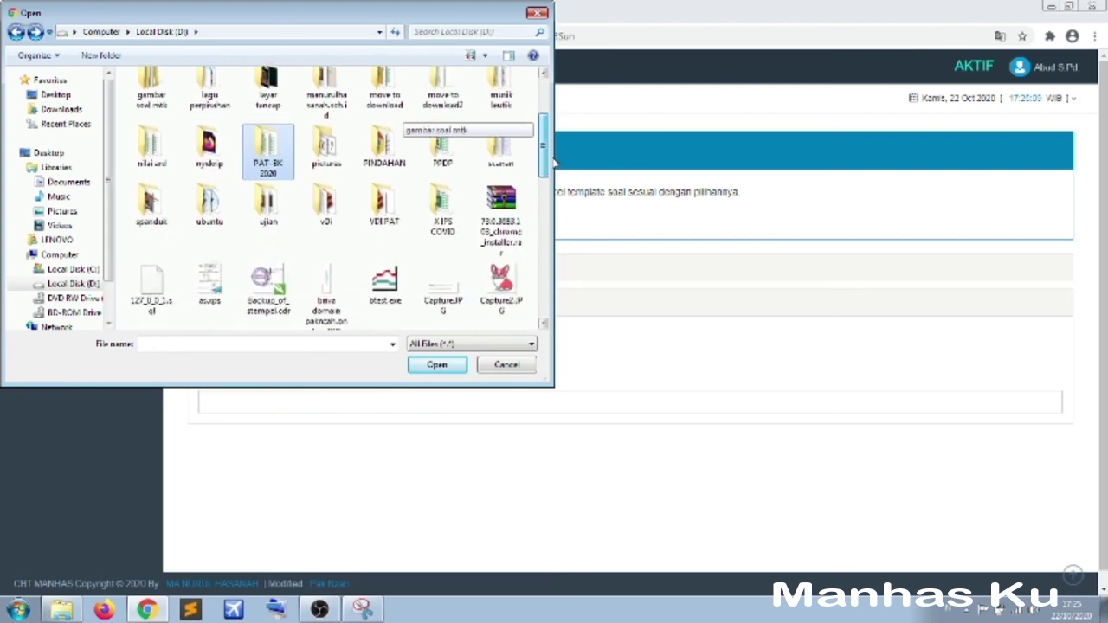
{"action": "double_click", "coordinate": [288, 156]}
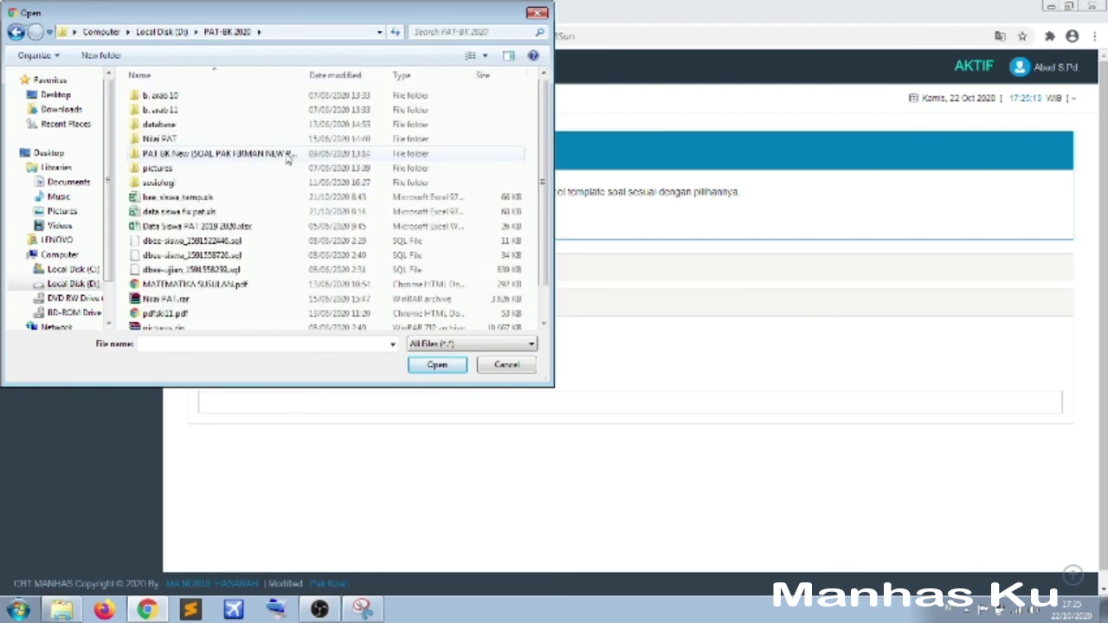
{"action": "double_click", "coordinate": [289, 154]}
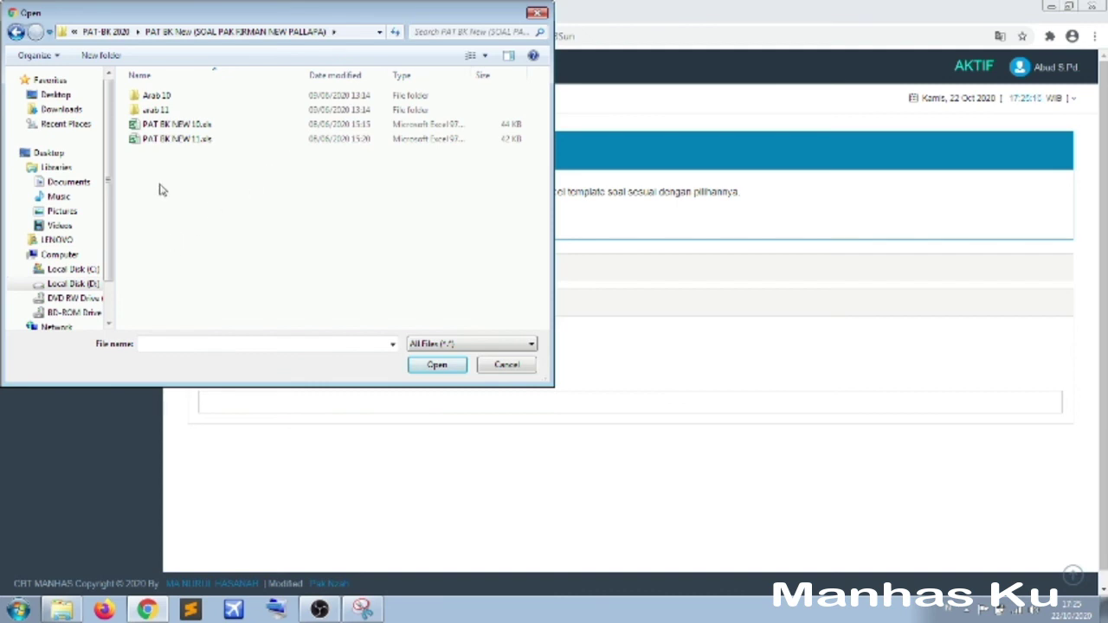
{"action": "left_click", "coordinate": [165, 125]}
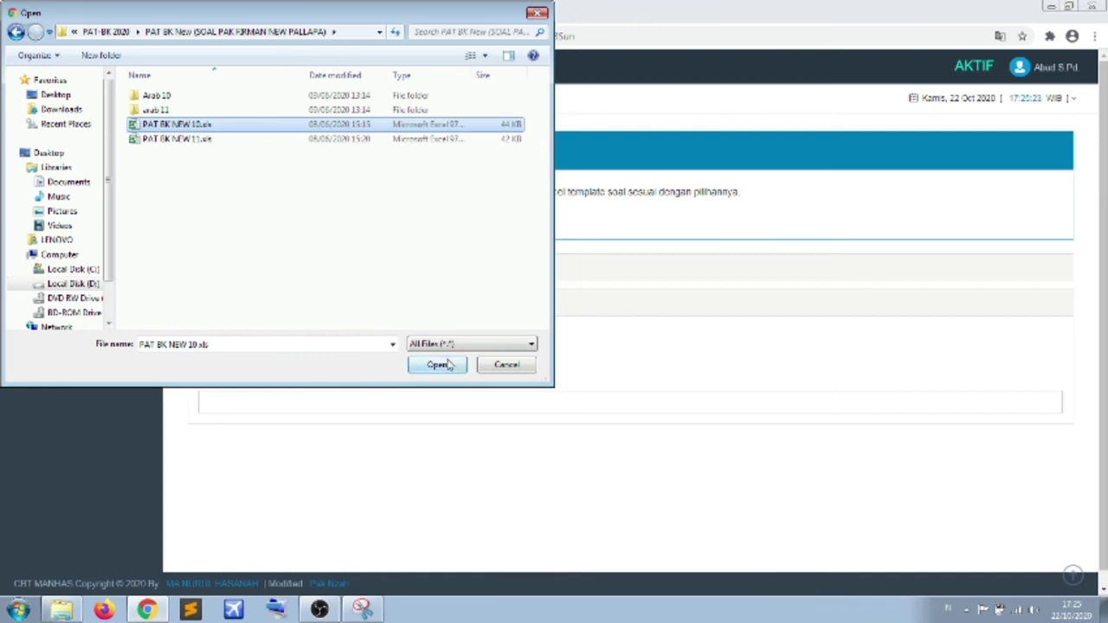
{"action": "left_click", "coordinate": [448, 369]}
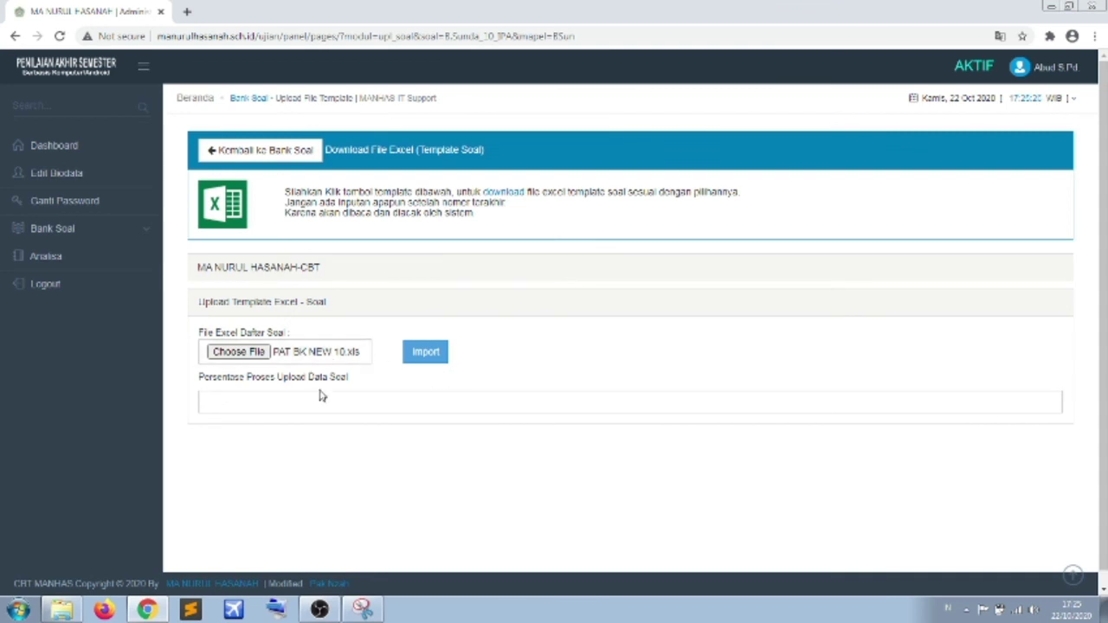
- Import PAT BK NEW 10.xls, loading 30 questions, and return to Daftar Bank Soal
{"action": "left_click", "coordinate": [441, 355]}
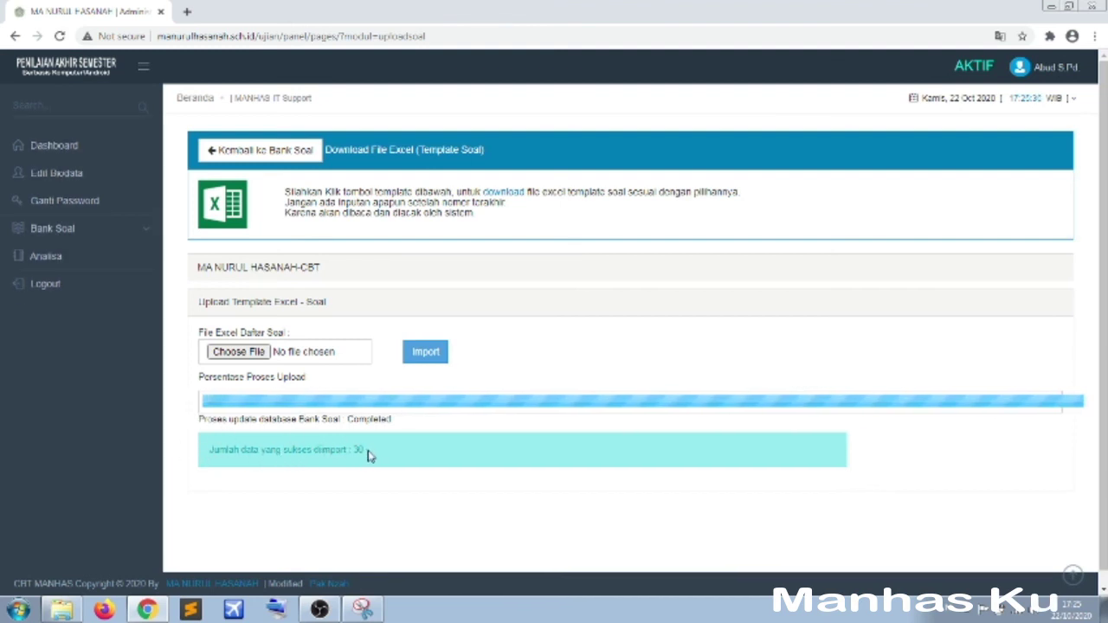
{"action": "left_click", "coordinate": [236, 156]}
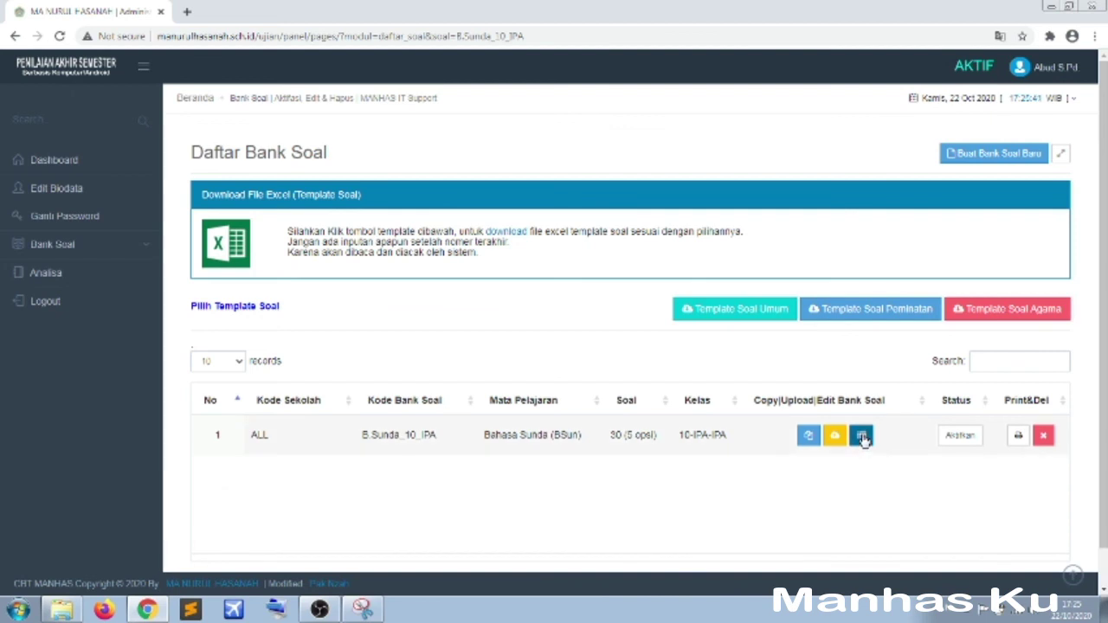
{"action": "left_click", "coordinate": [861, 435]}
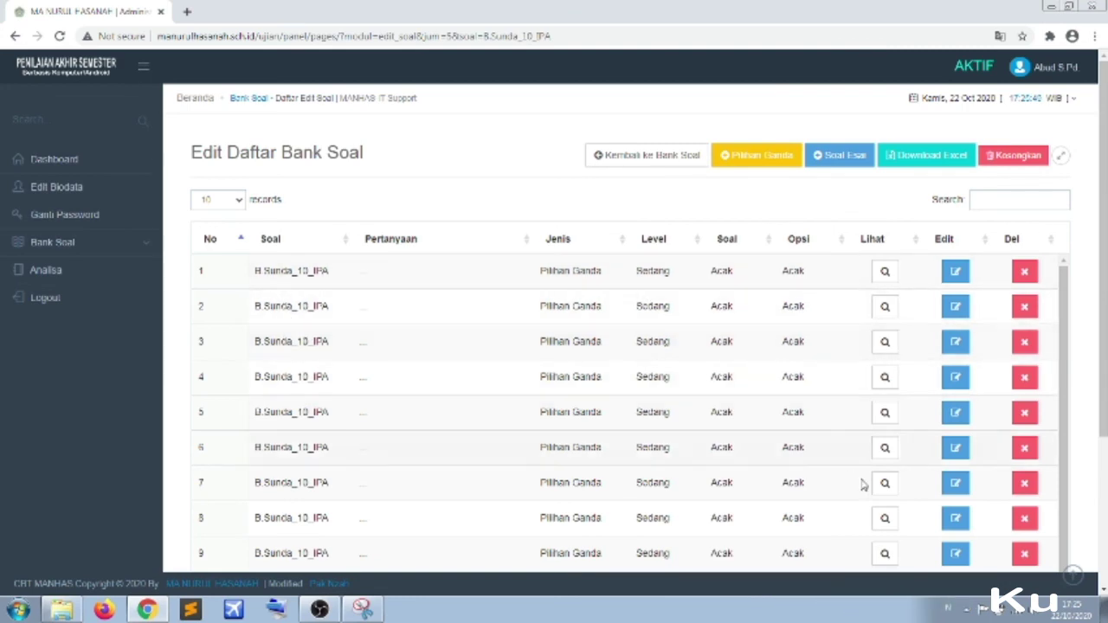
{"action": "left_click", "coordinate": [885, 272]}
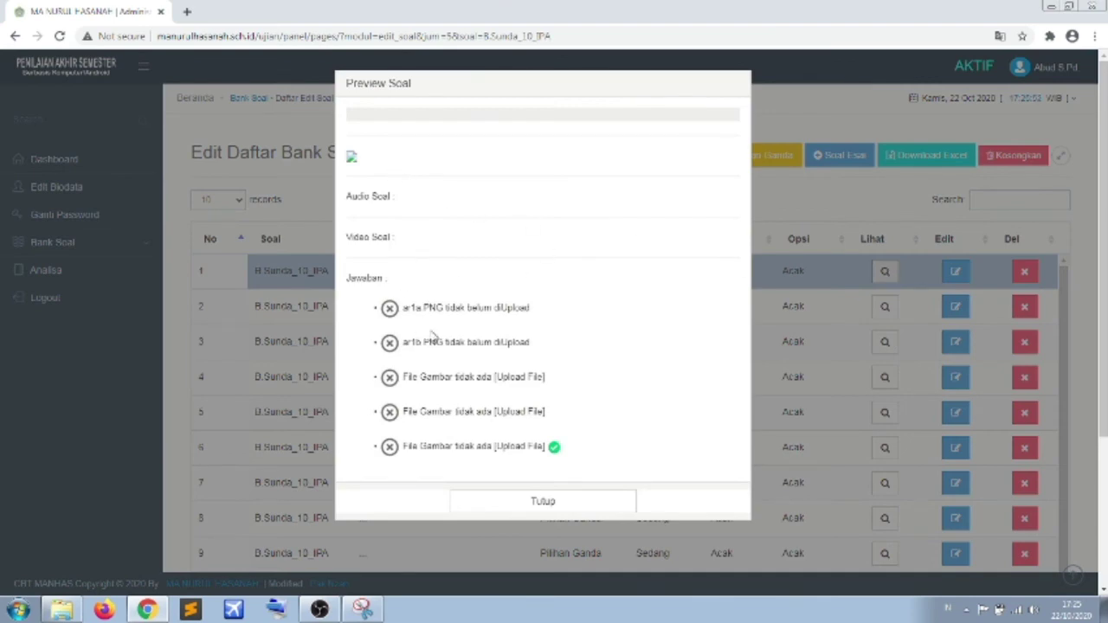
{"action": "left_click", "coordinate": [552, 503]}
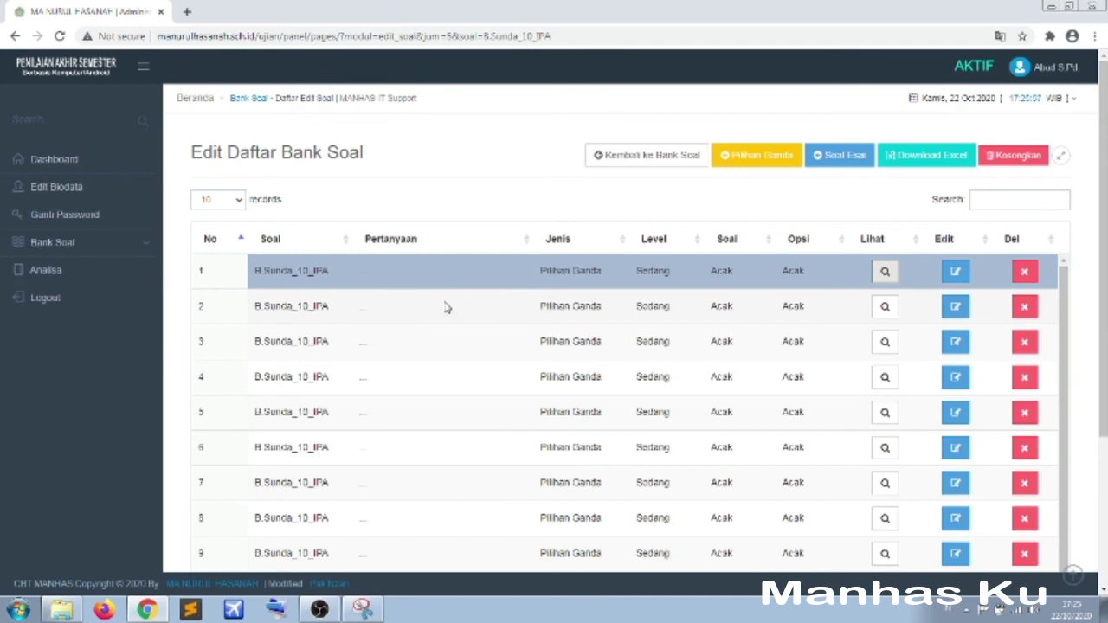
{"action": "left_click", "coordinate": [658, 158]}
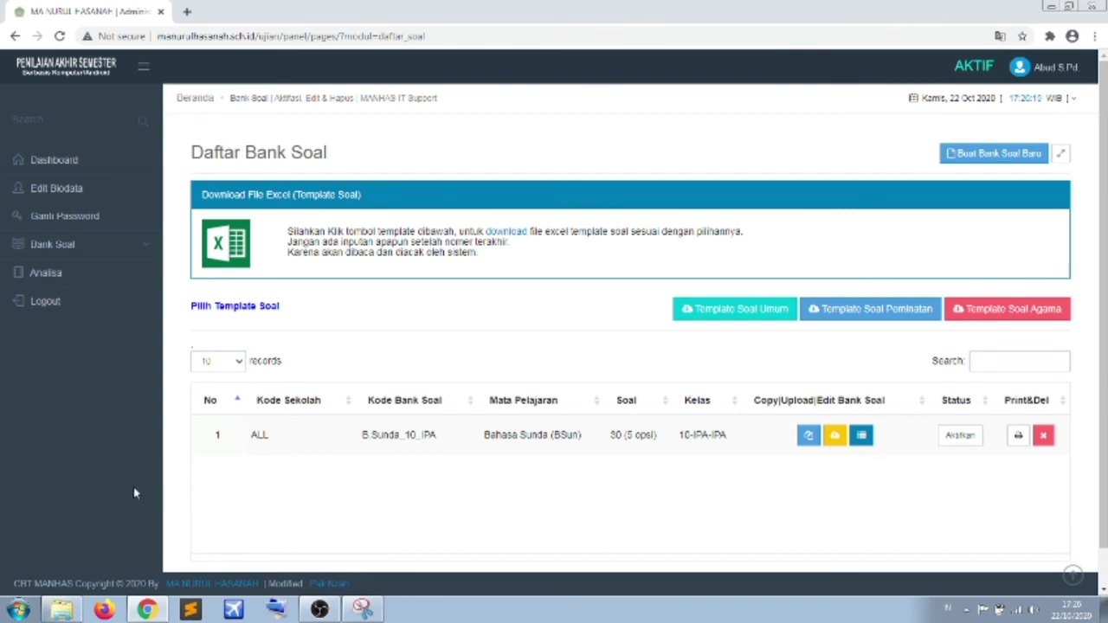
- Open the Analisa page, then log out of the CBT MANHAS admin panel
{"action": "left_click", "coordinate": [47, 275]}
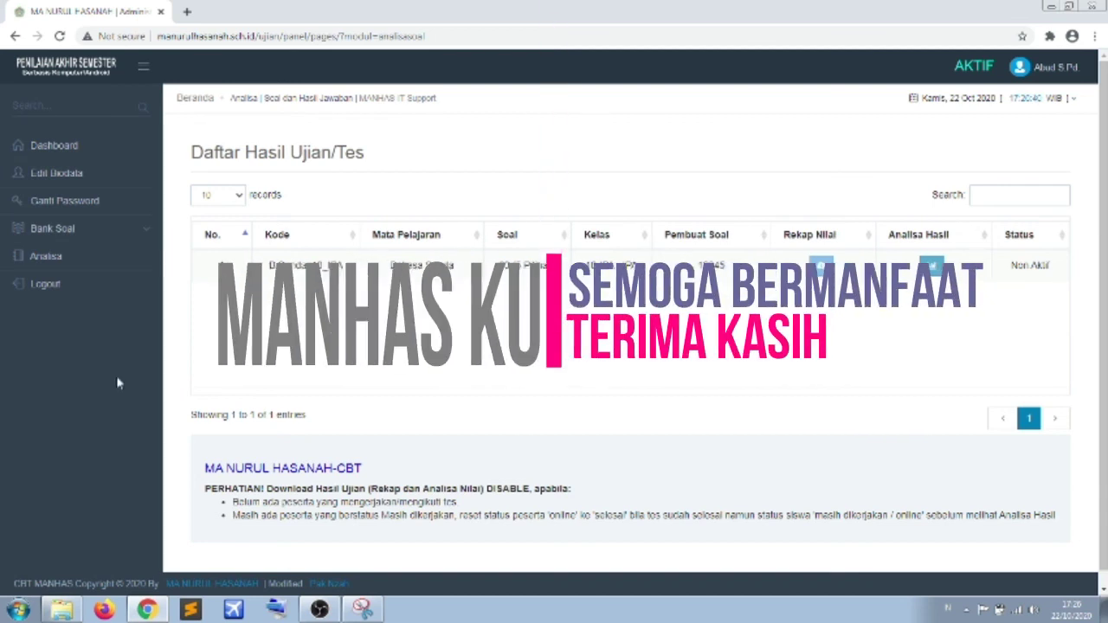
{"action": "left_click", "coordinate": [77, 295]}
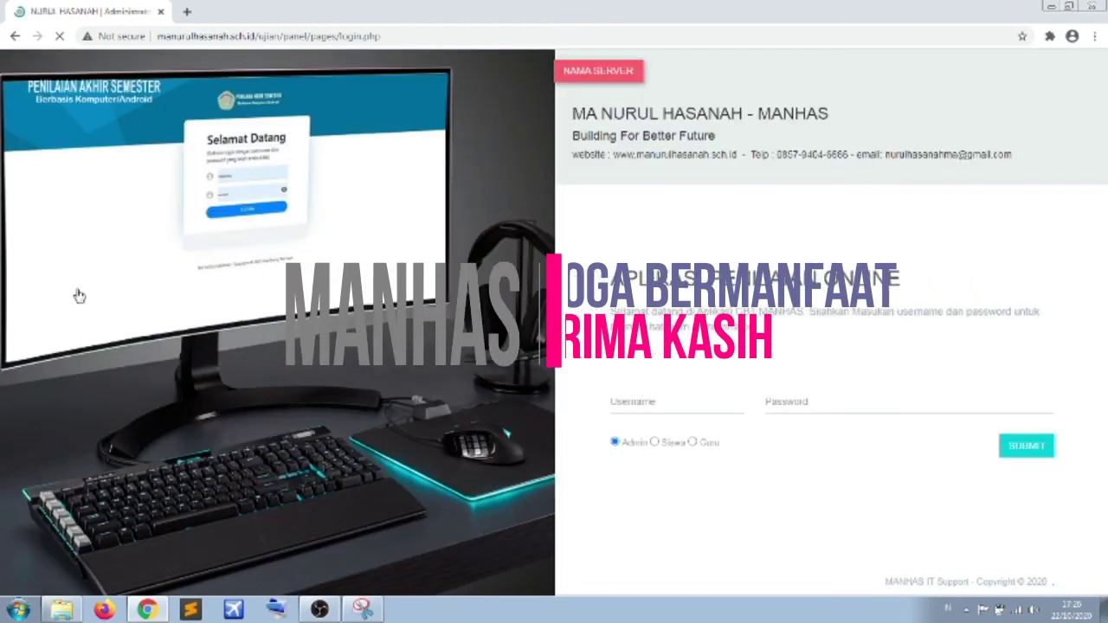